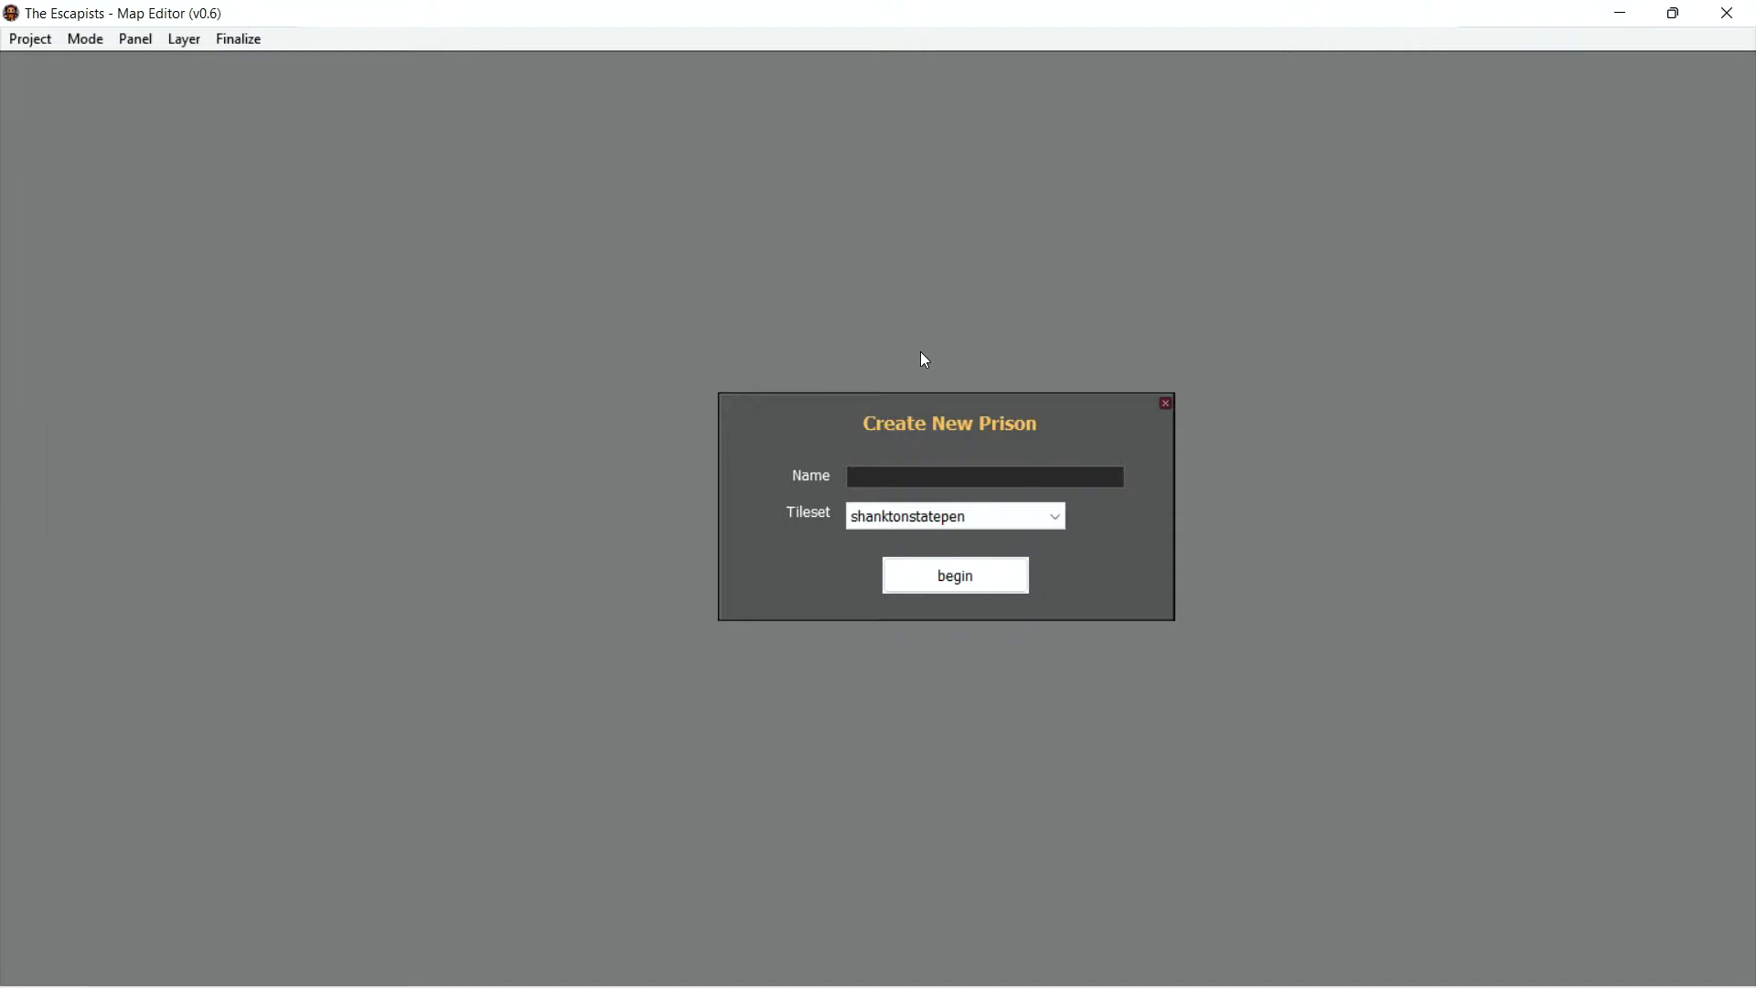
Name the new prison 'Test Prison' and choose its tileset from the dropdown.
type("Test Prison")
left_click(1049, 515)
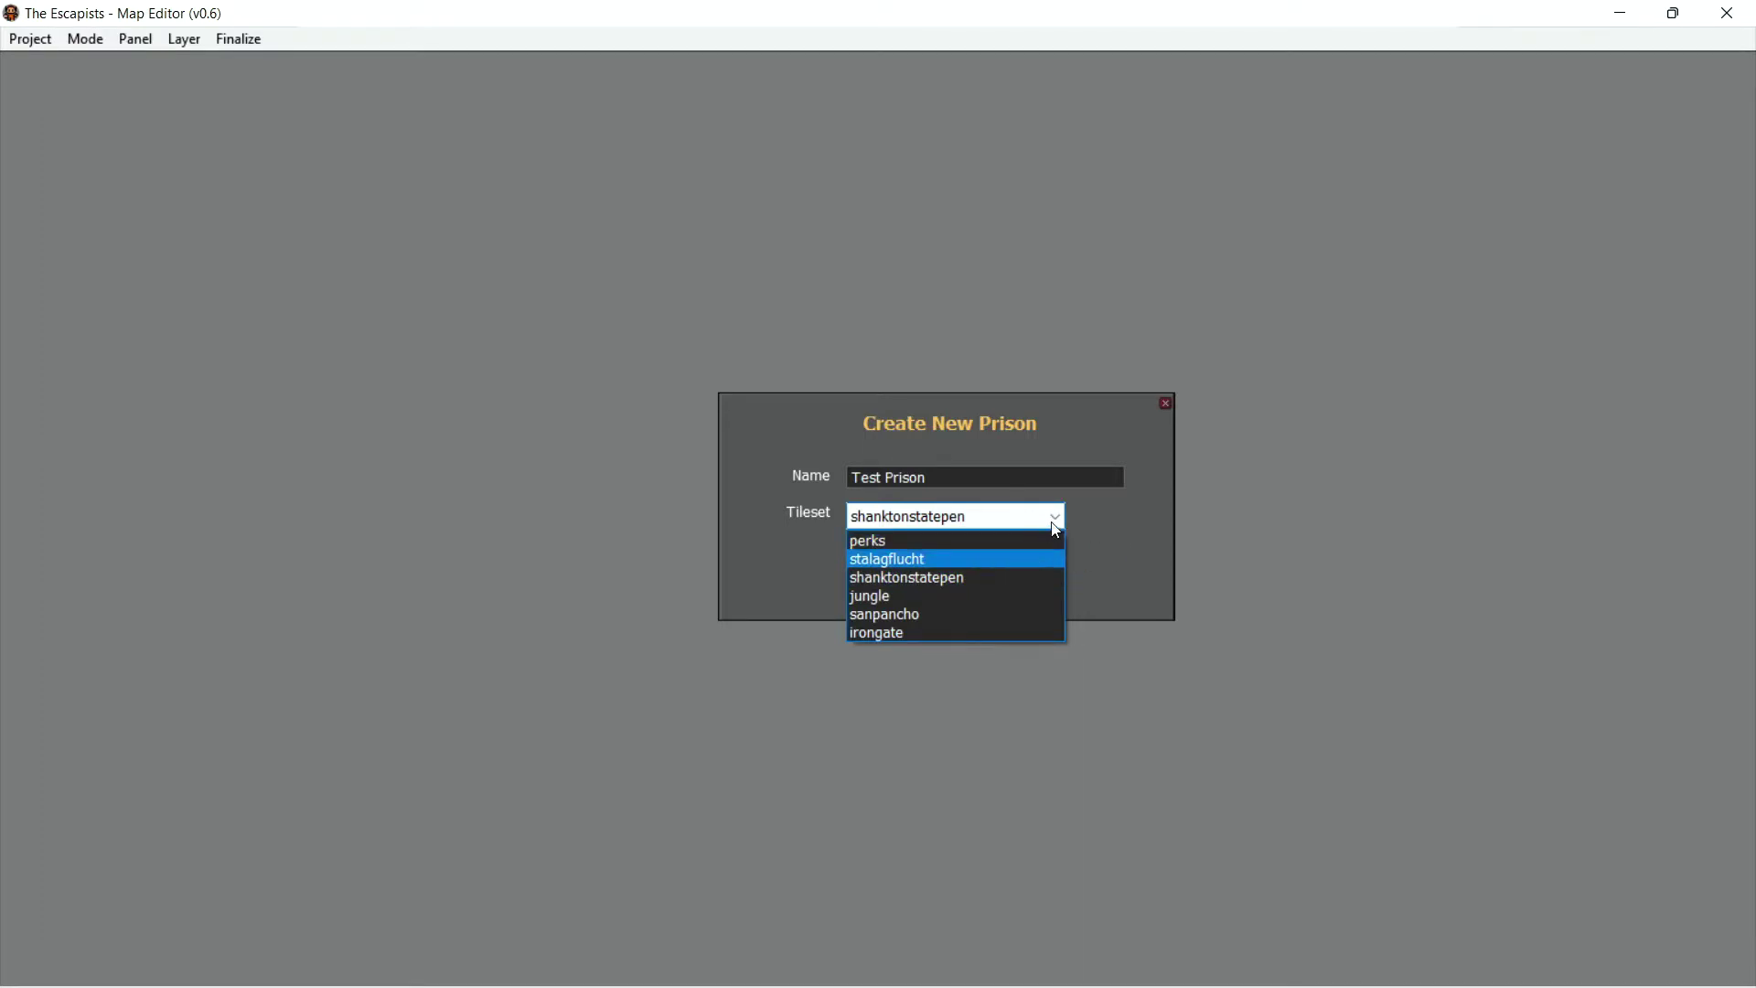
left_click(975, 549)
Start the new map and drag the Properties window to the left side.
left_click(990, 576)
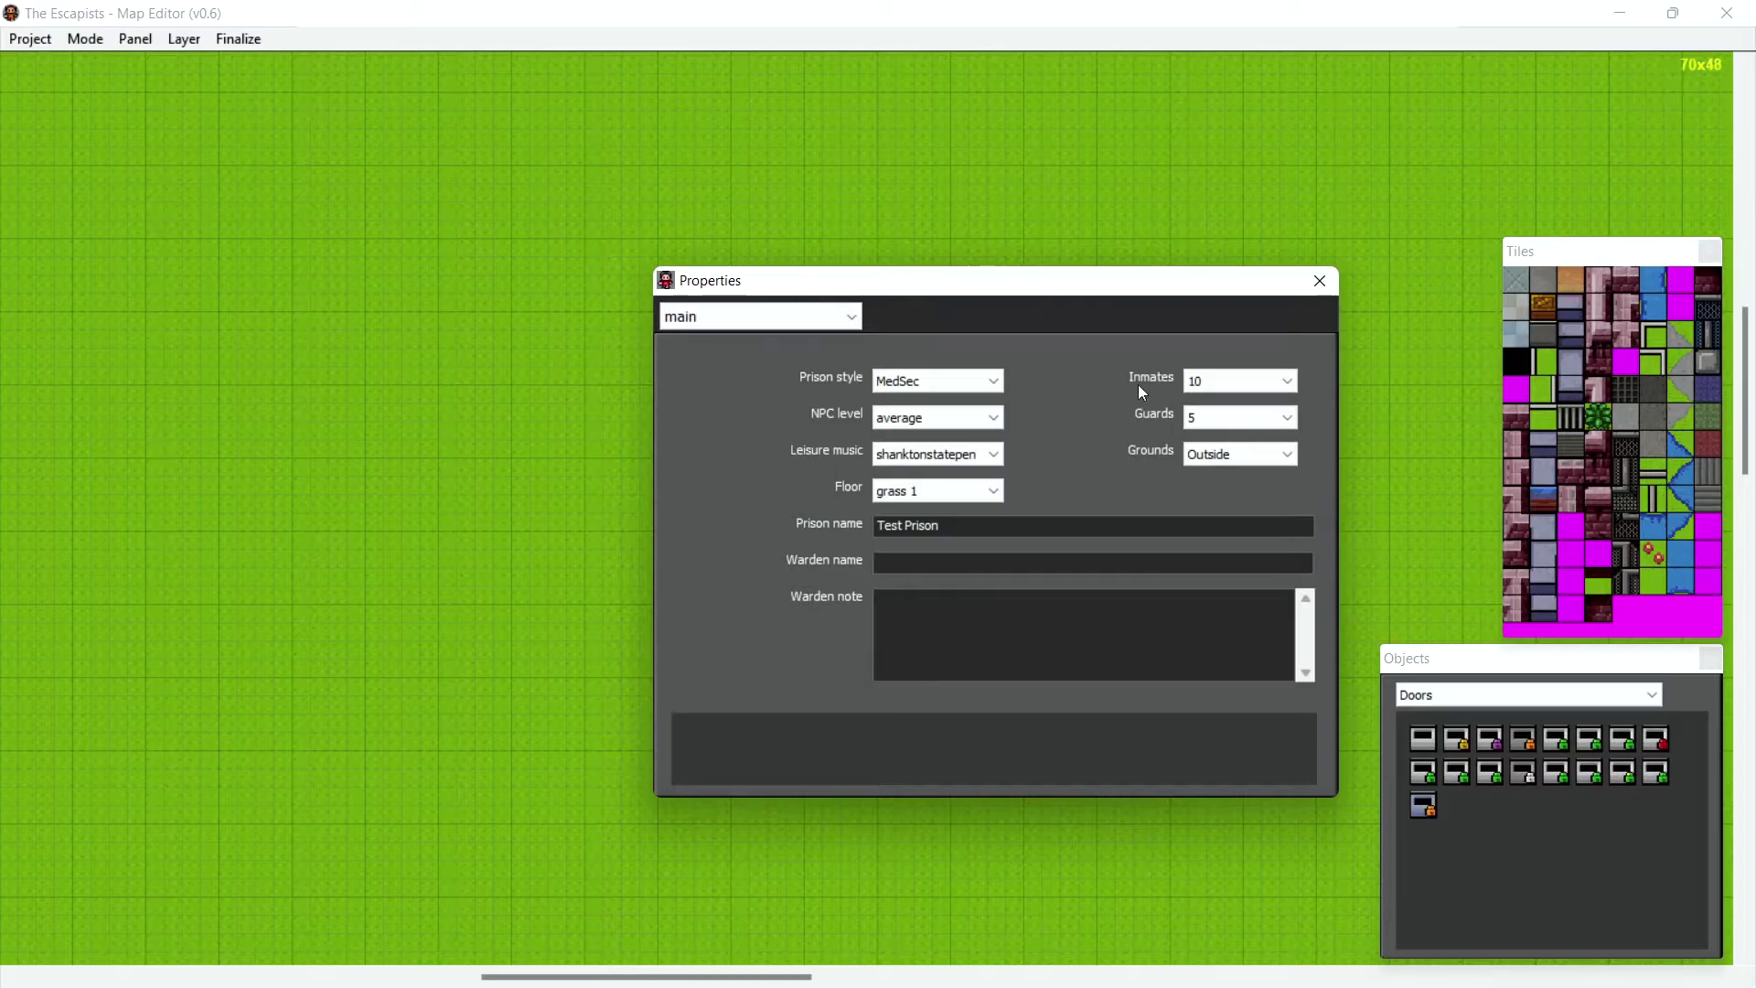
left_click(1602, 284)
left_click_drag(991, 282, 543, 211)
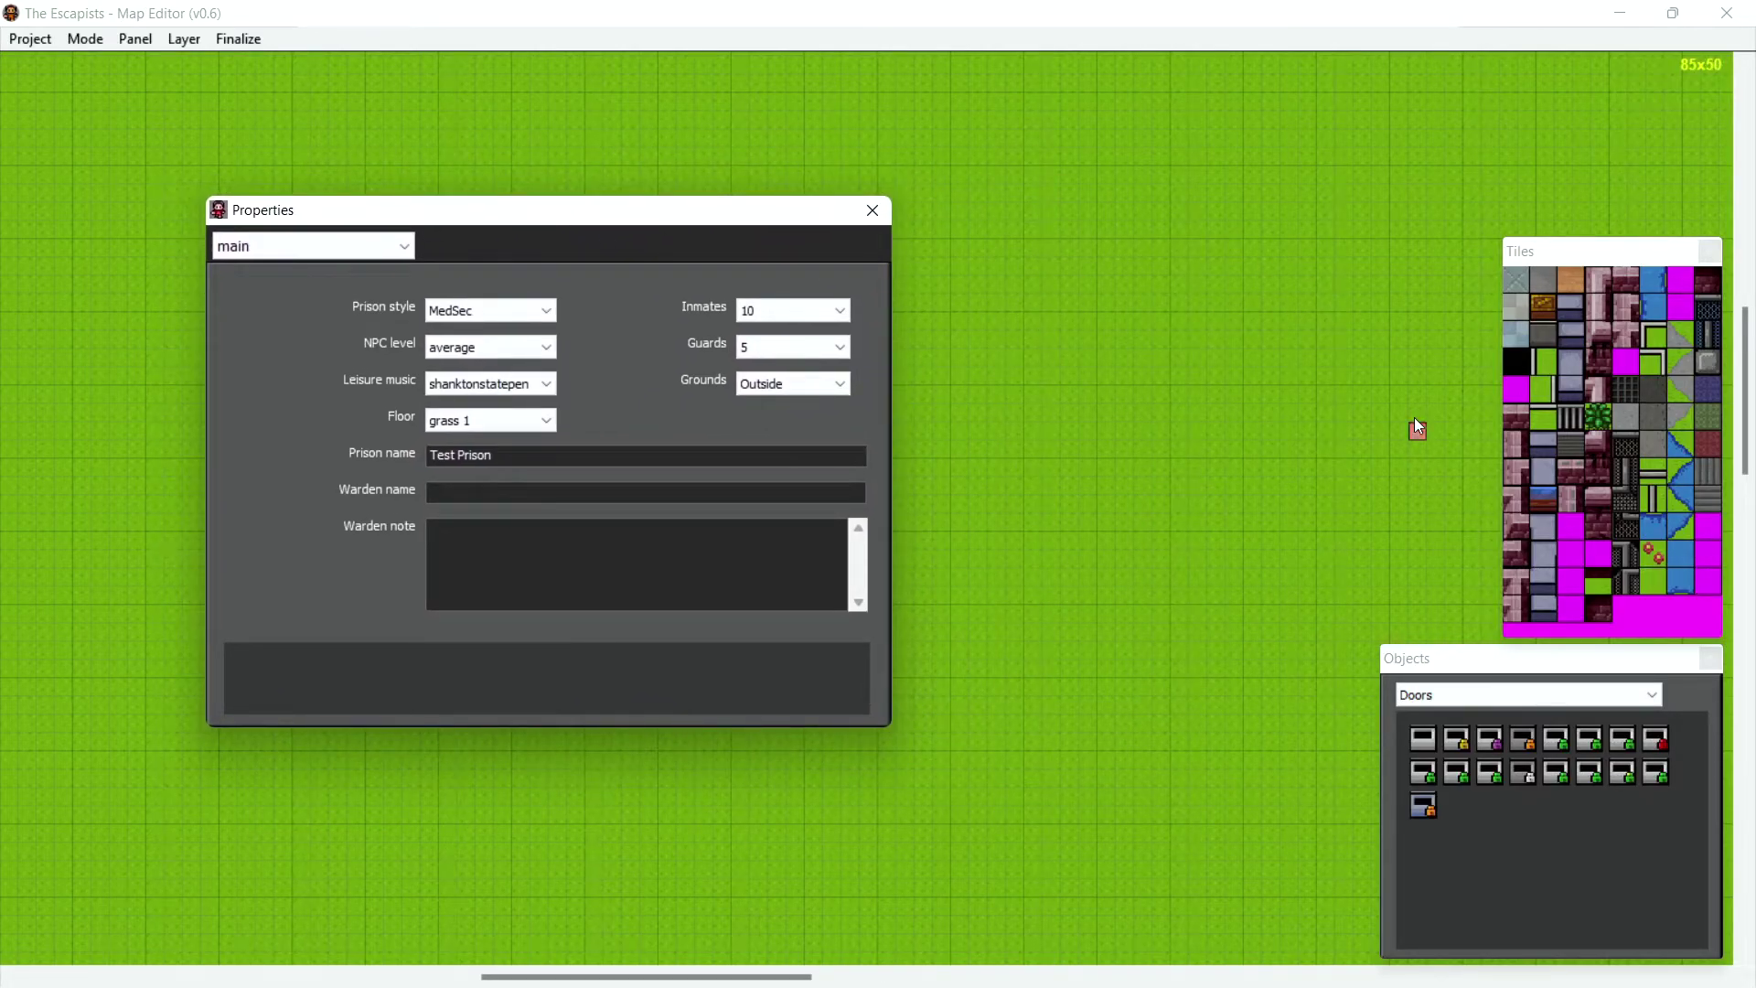
left_click(1524, 667)
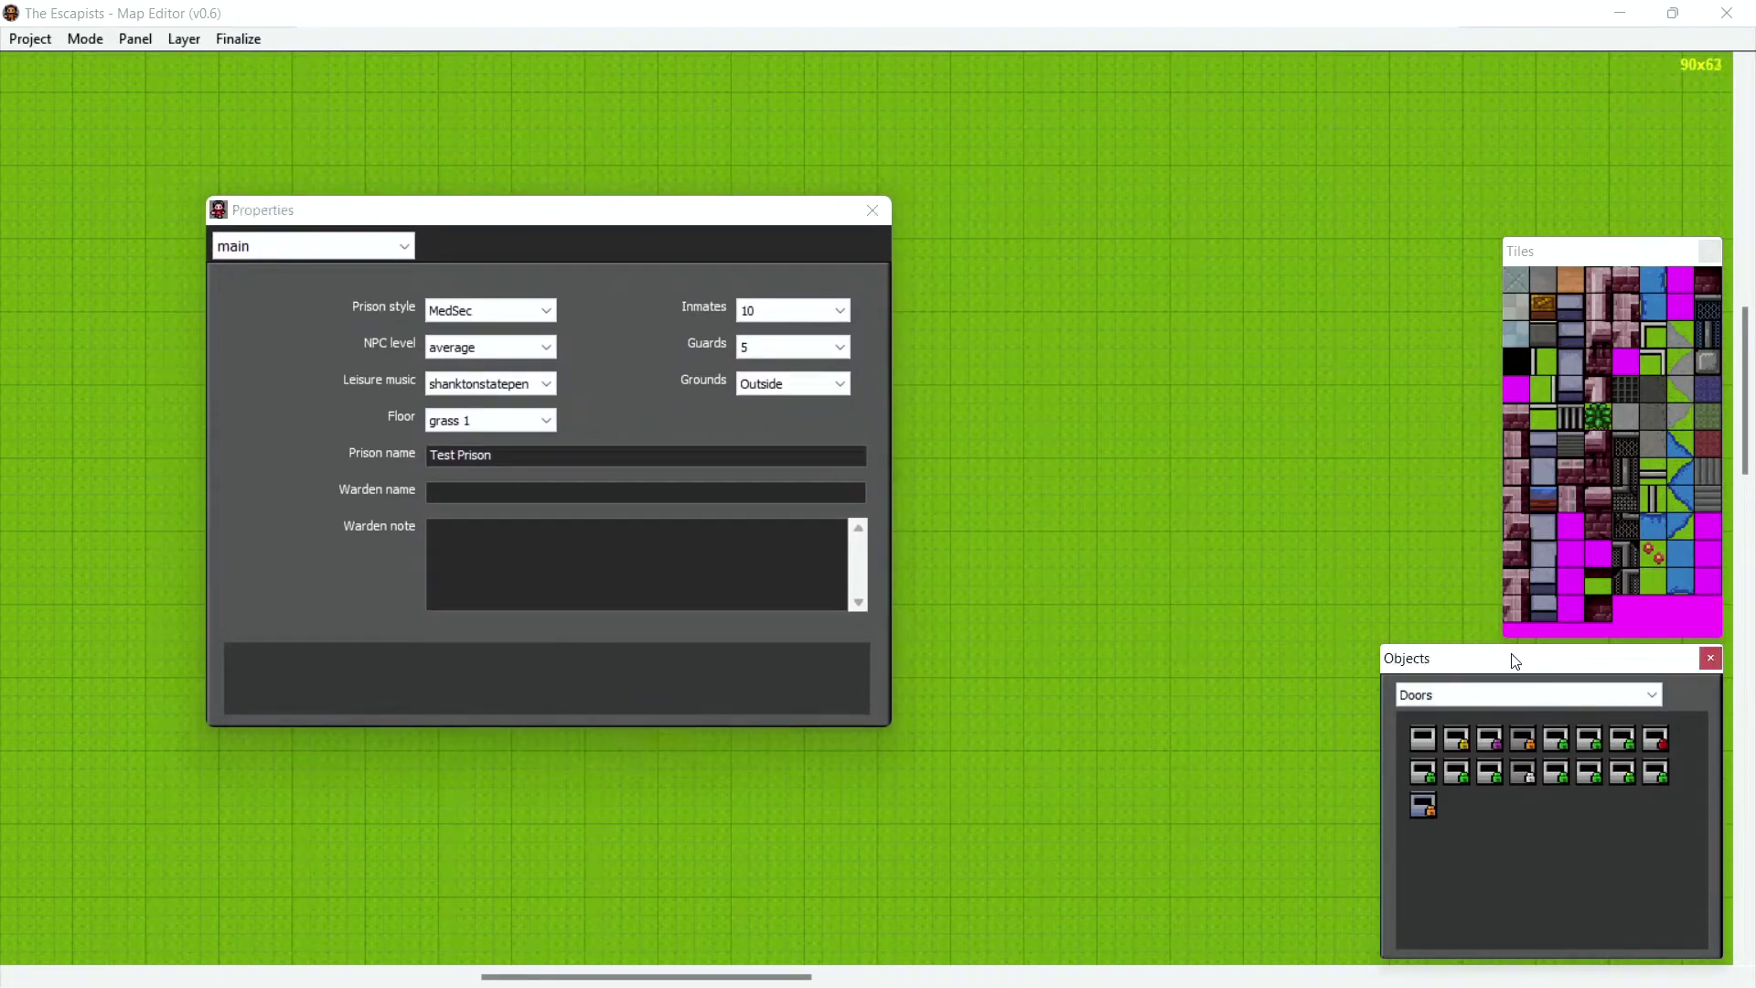
left_click(1637, 245)
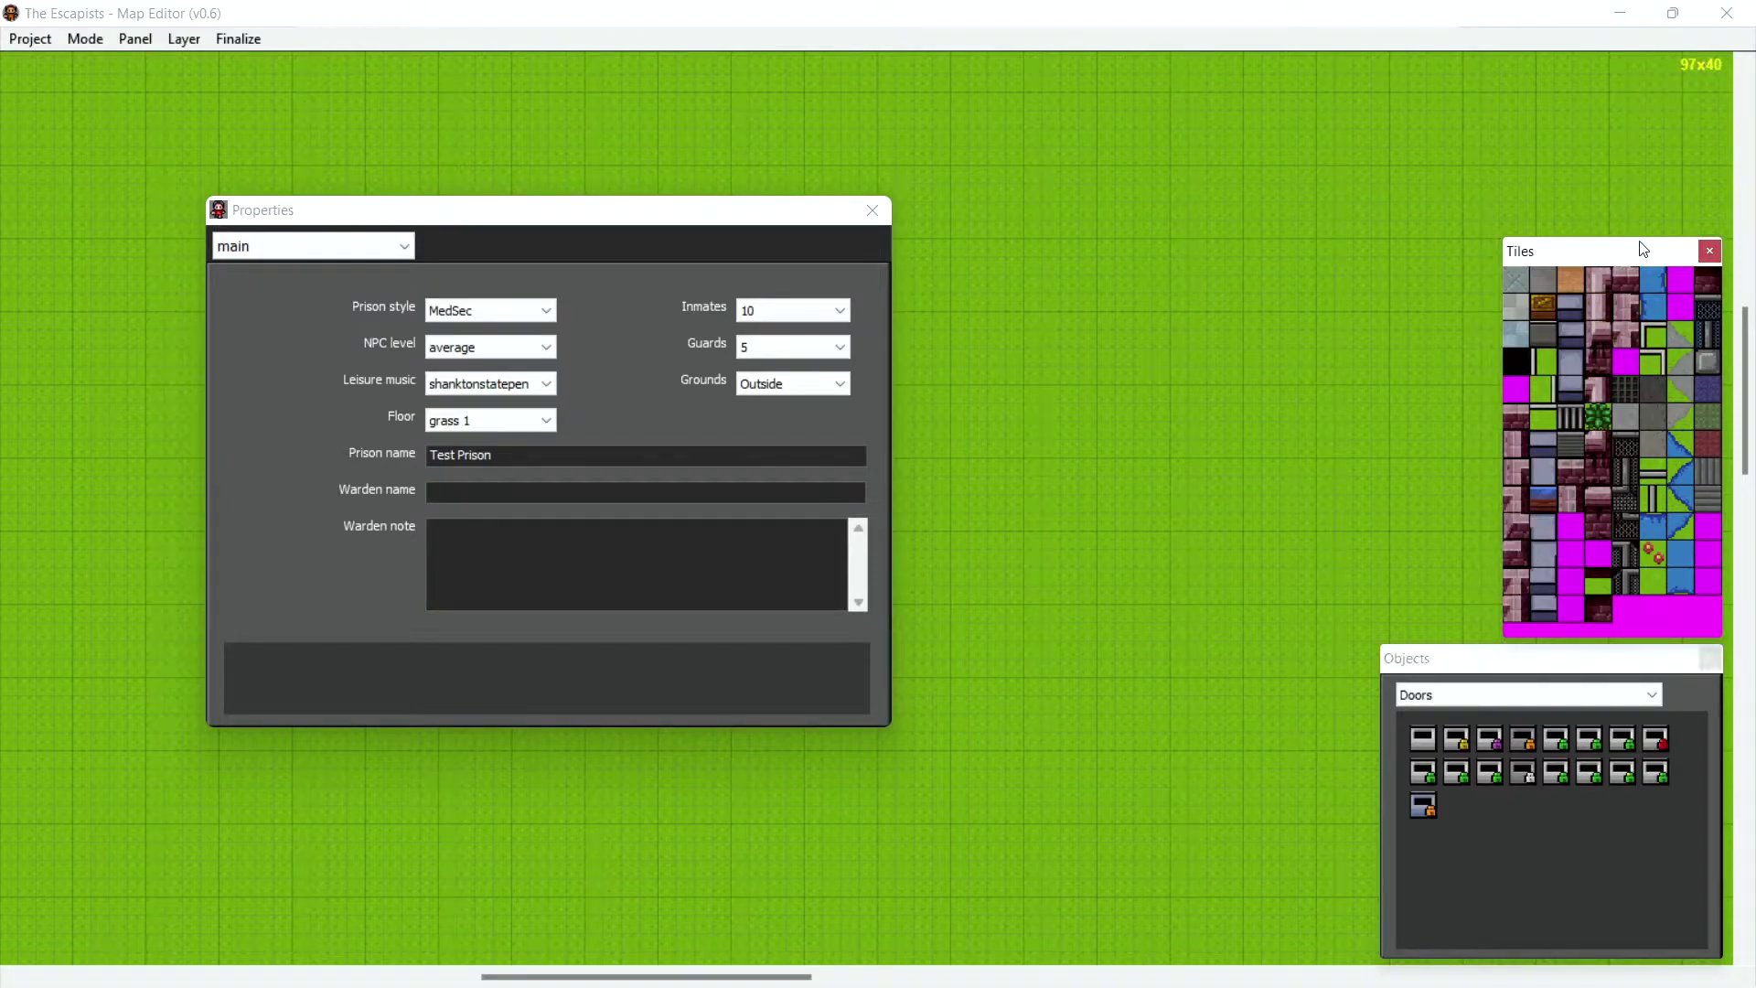
left_click(808, 215)
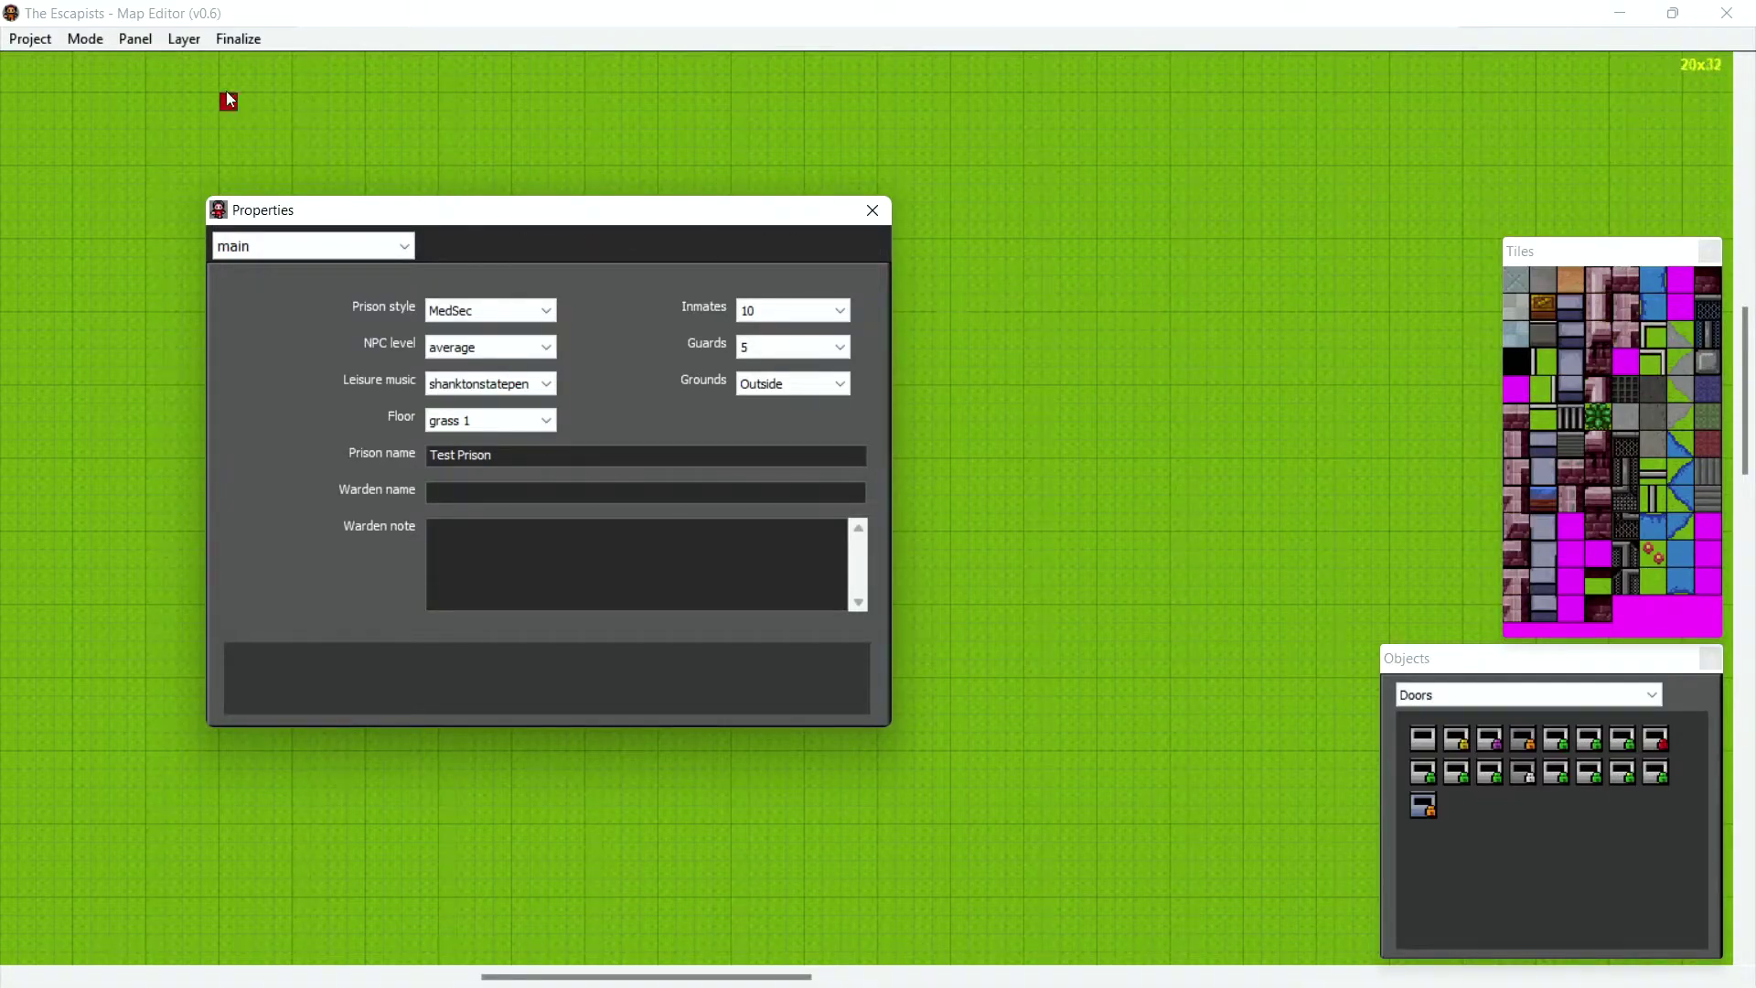
Look through the Panel menu, then switch the editing mode to Erase.
left_click(146, 36)
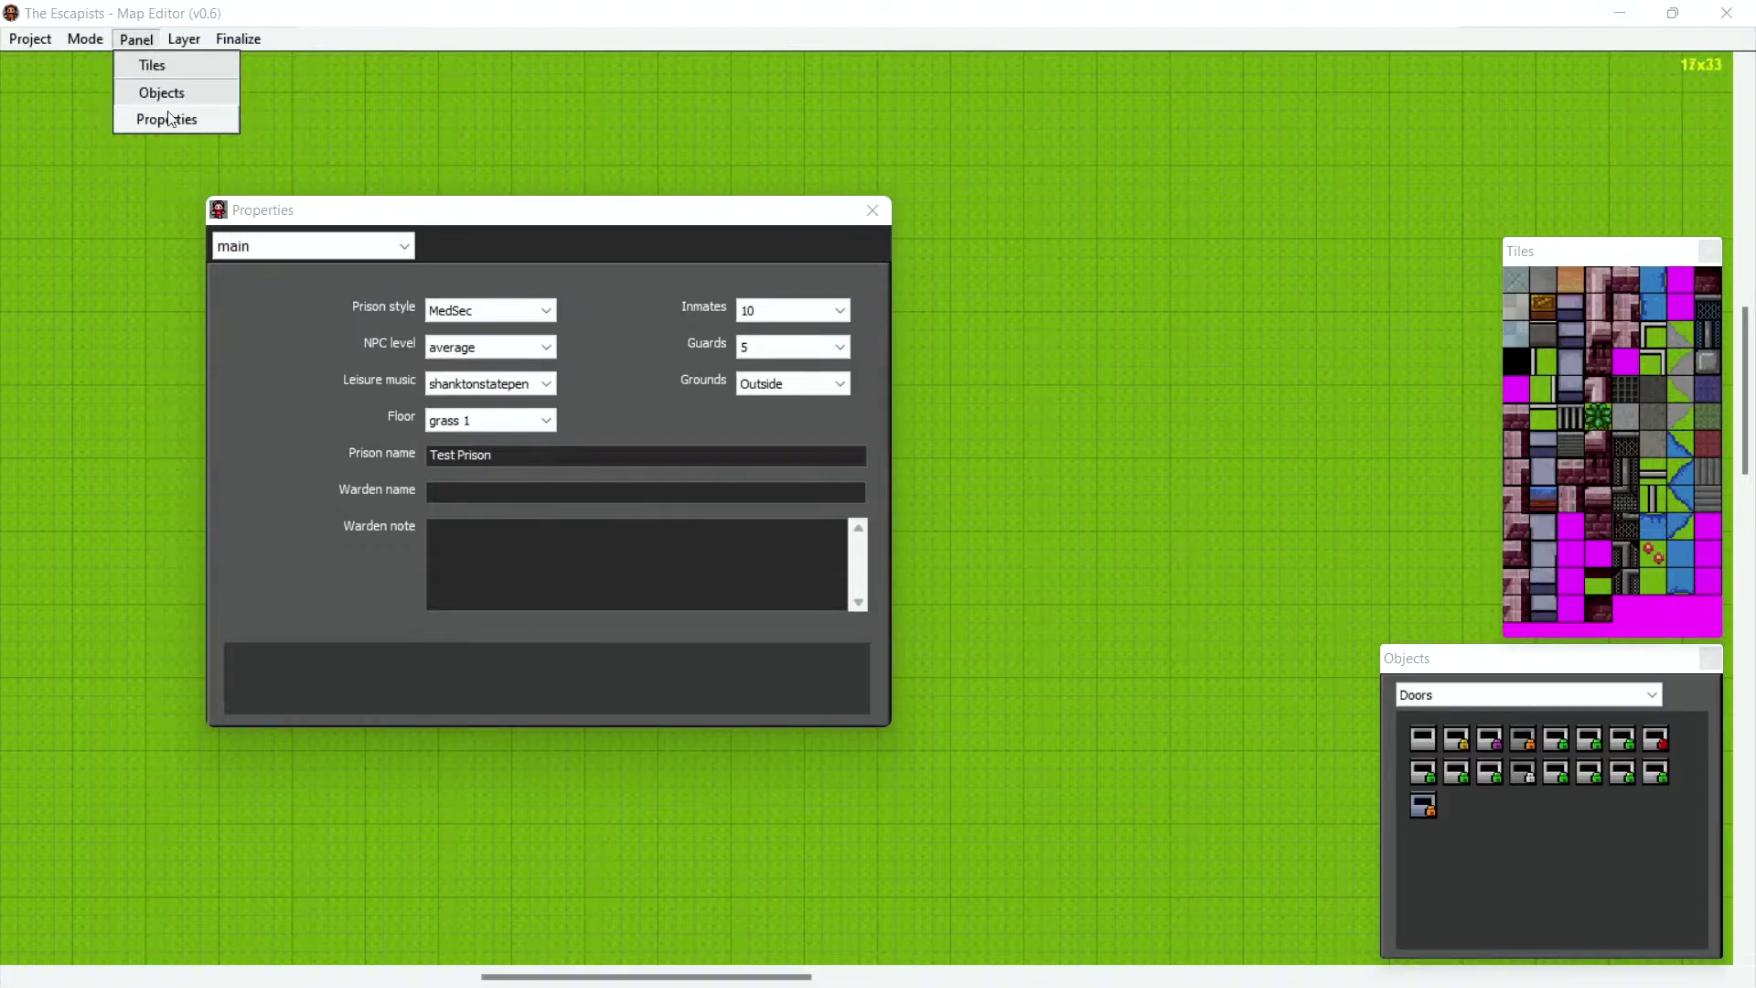
mouse_move(239, 39)
mouse_move(126, 43)
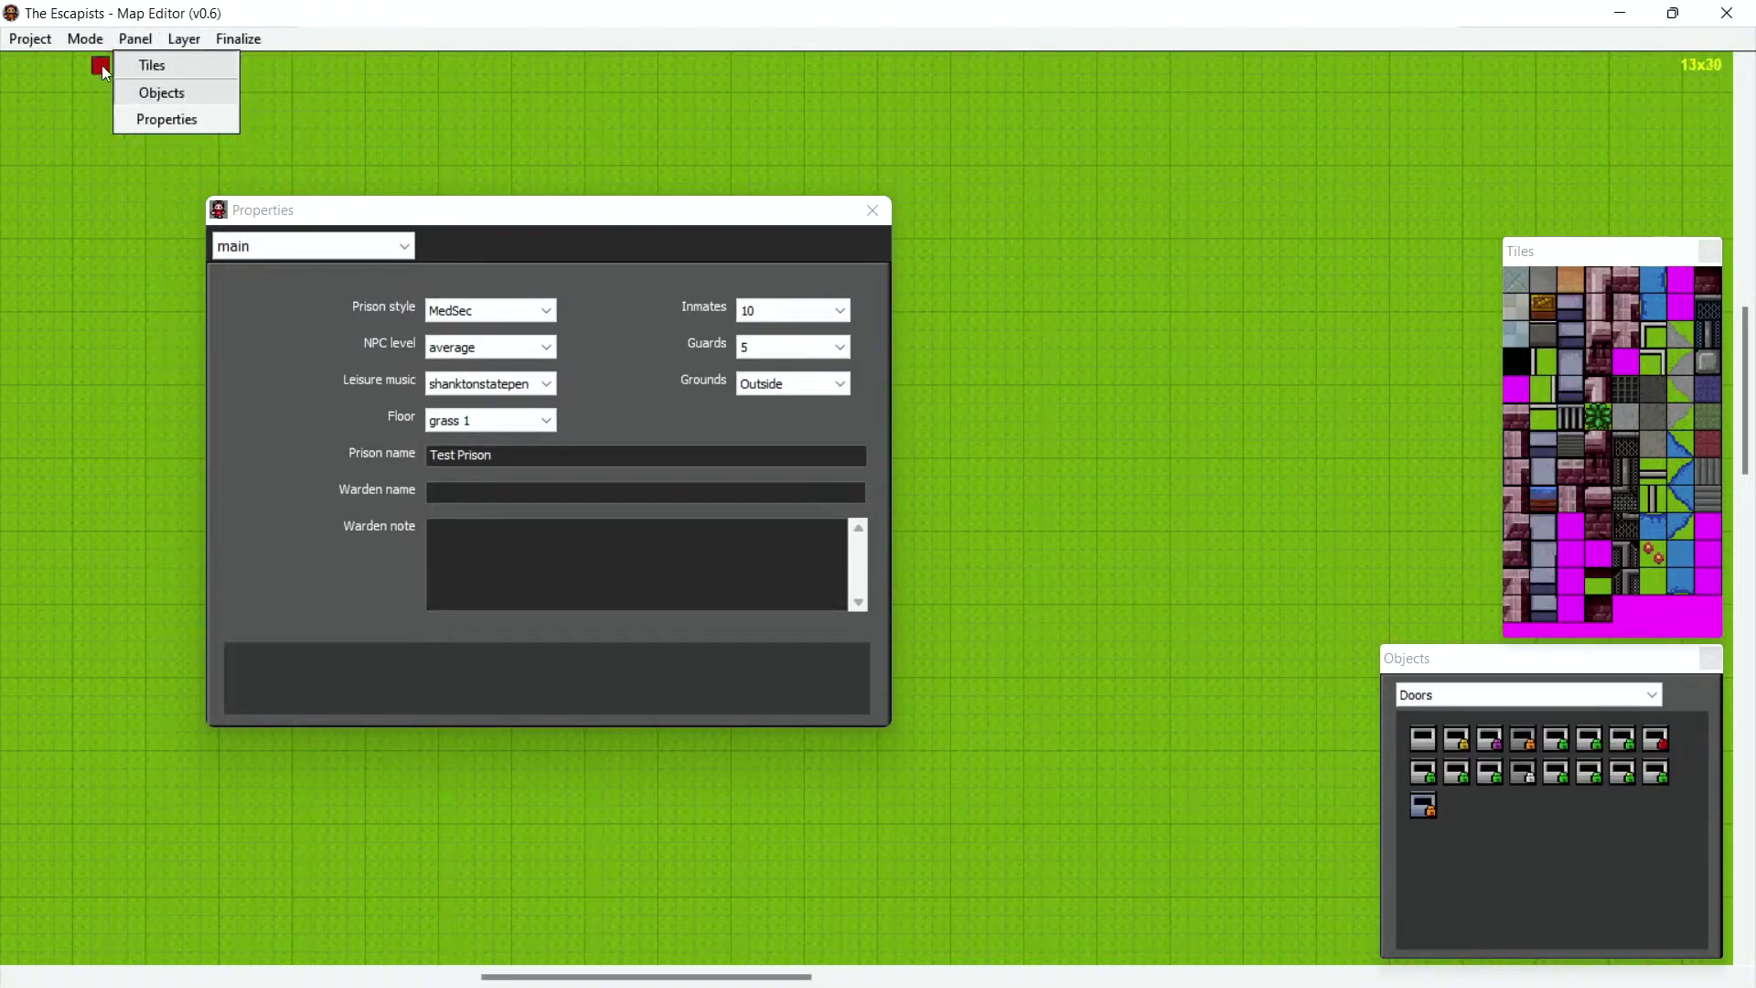
left_click(741, 203)
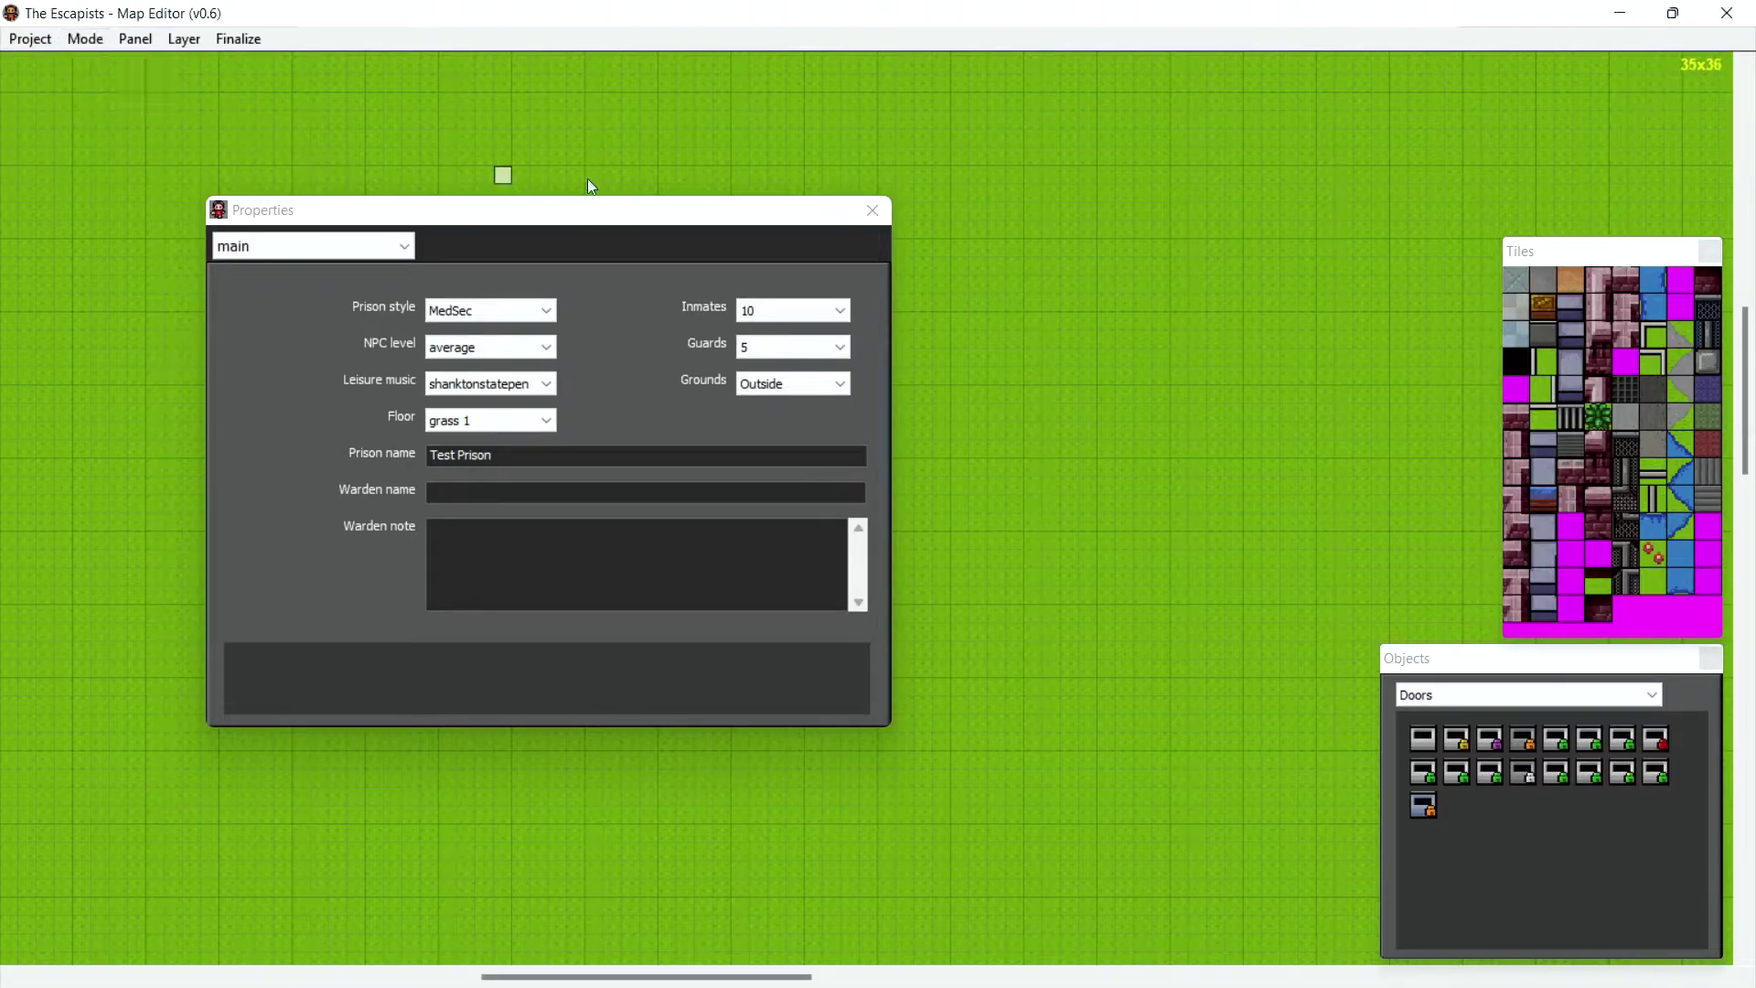
left_click(86, 41)
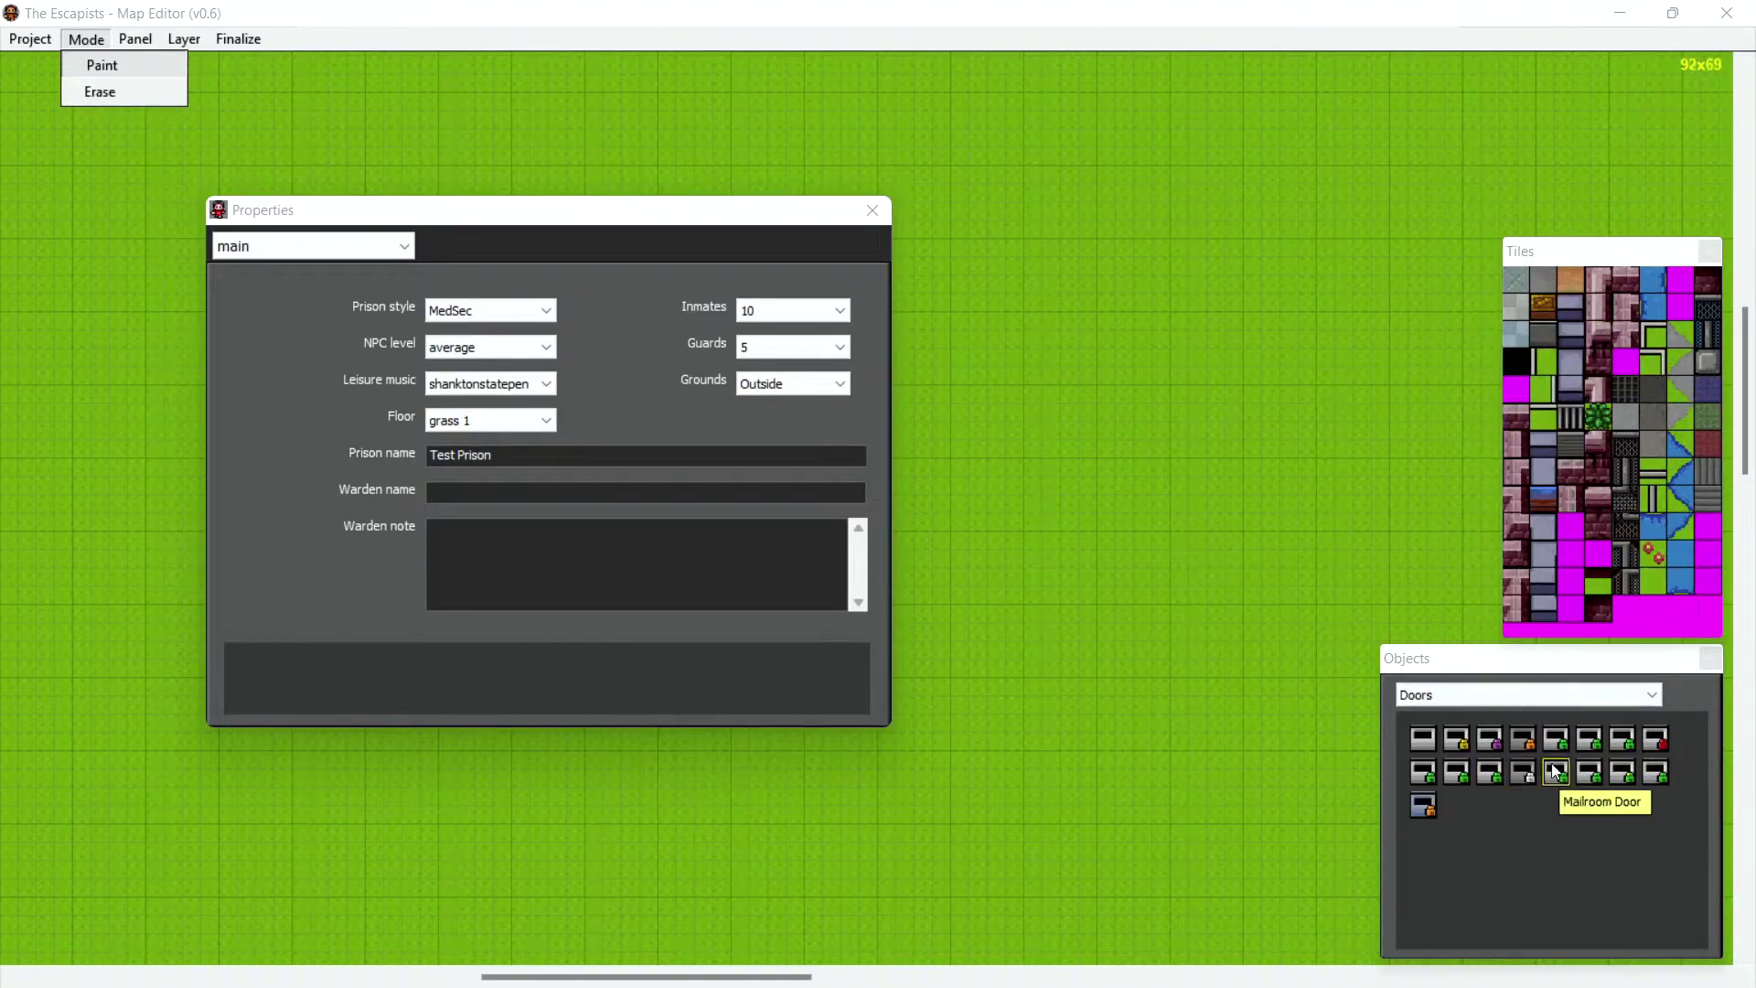
left_click(92, 92)
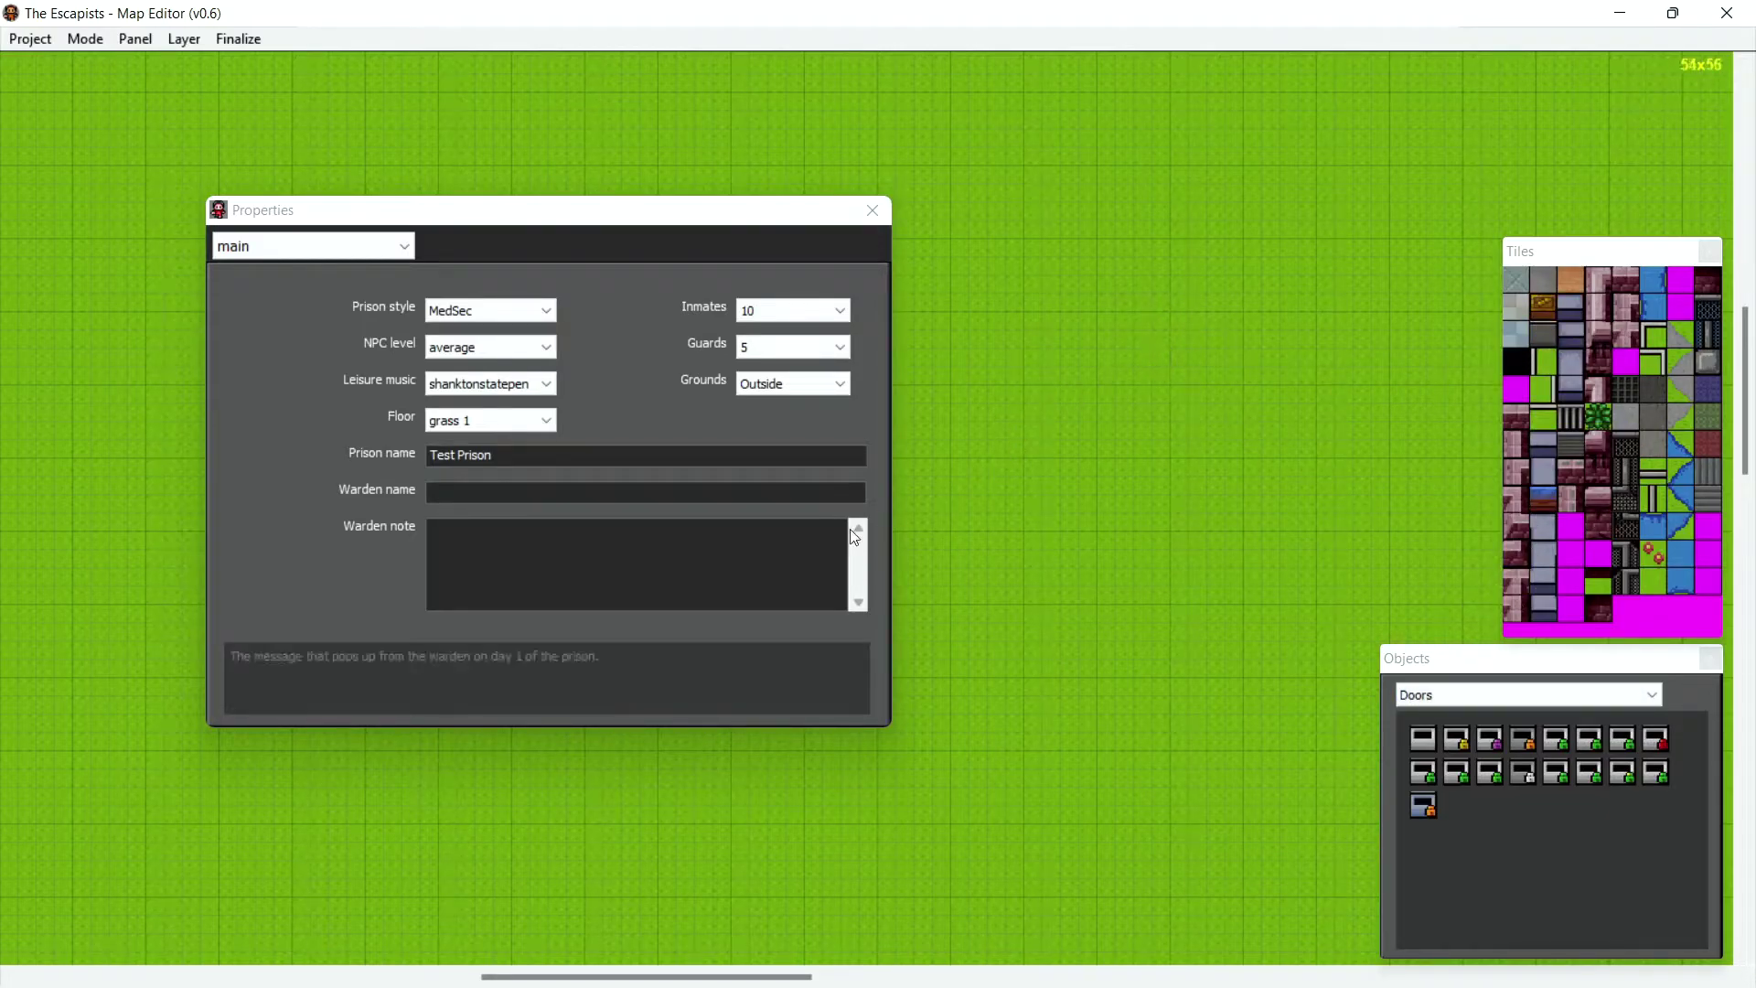
Recentre the Properties window, keeping 10 inmates and 5 guards.
left_click_drag(735, 210, 1035, 200)
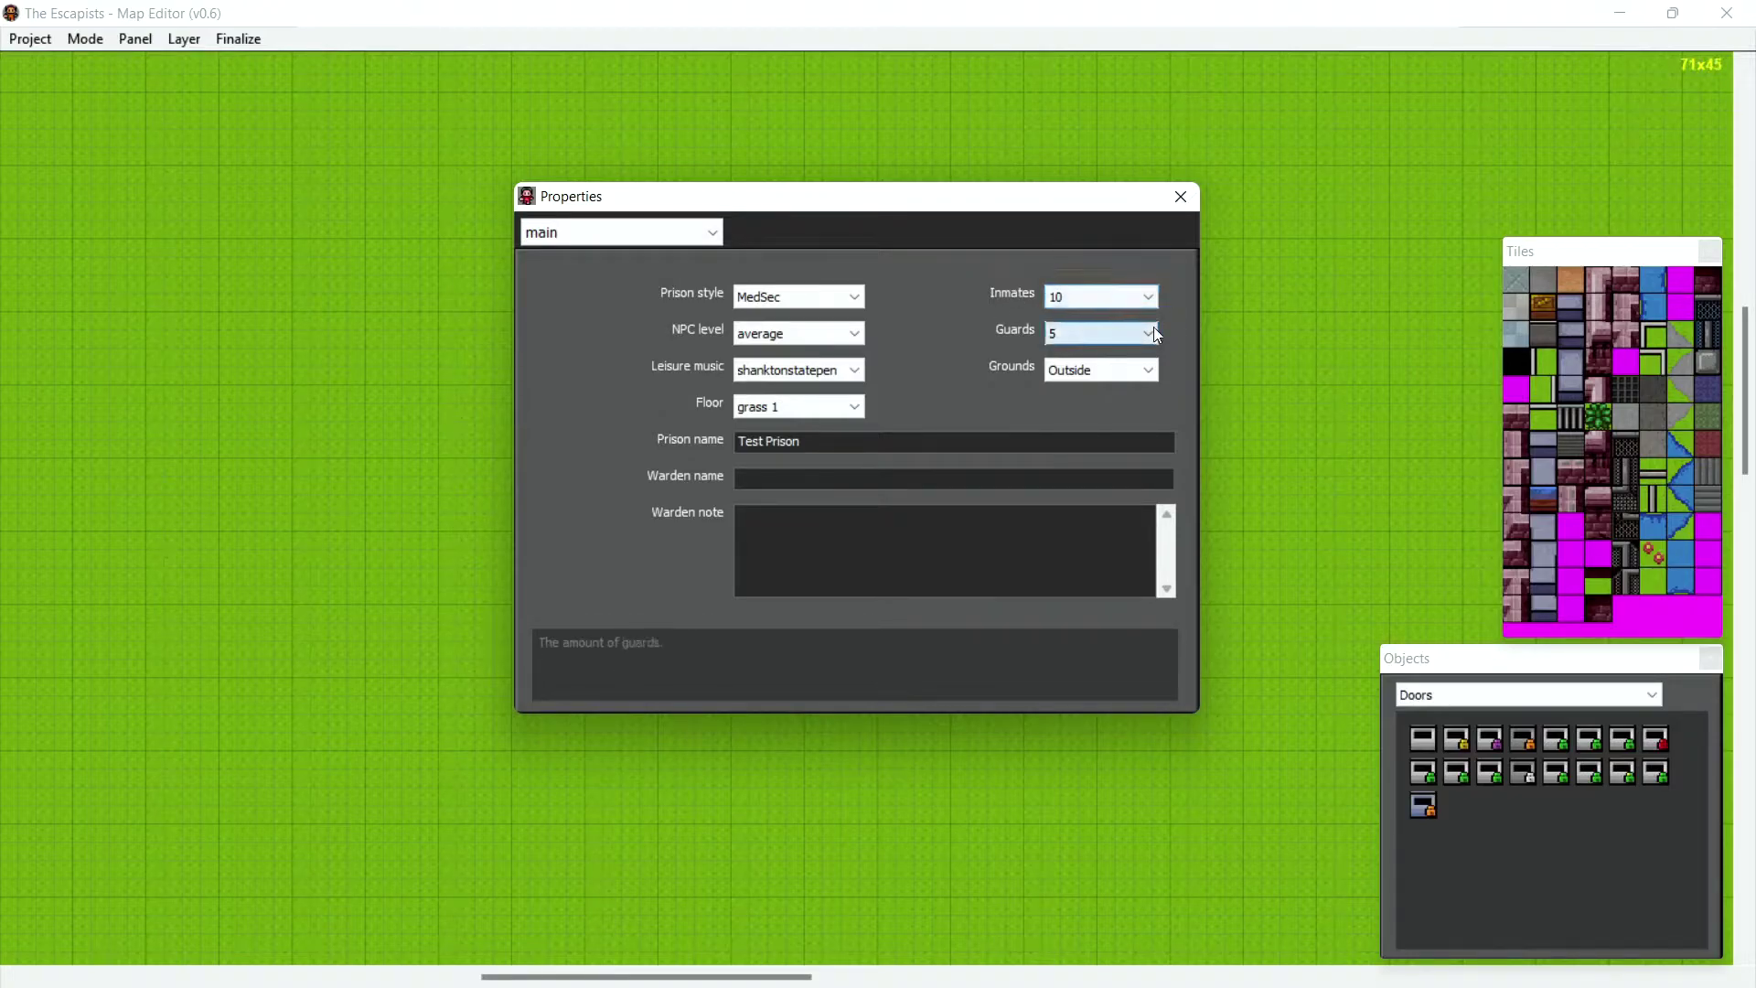
left_click(1148, 299)
left_click_drag(1147, 401, 1146, 366)
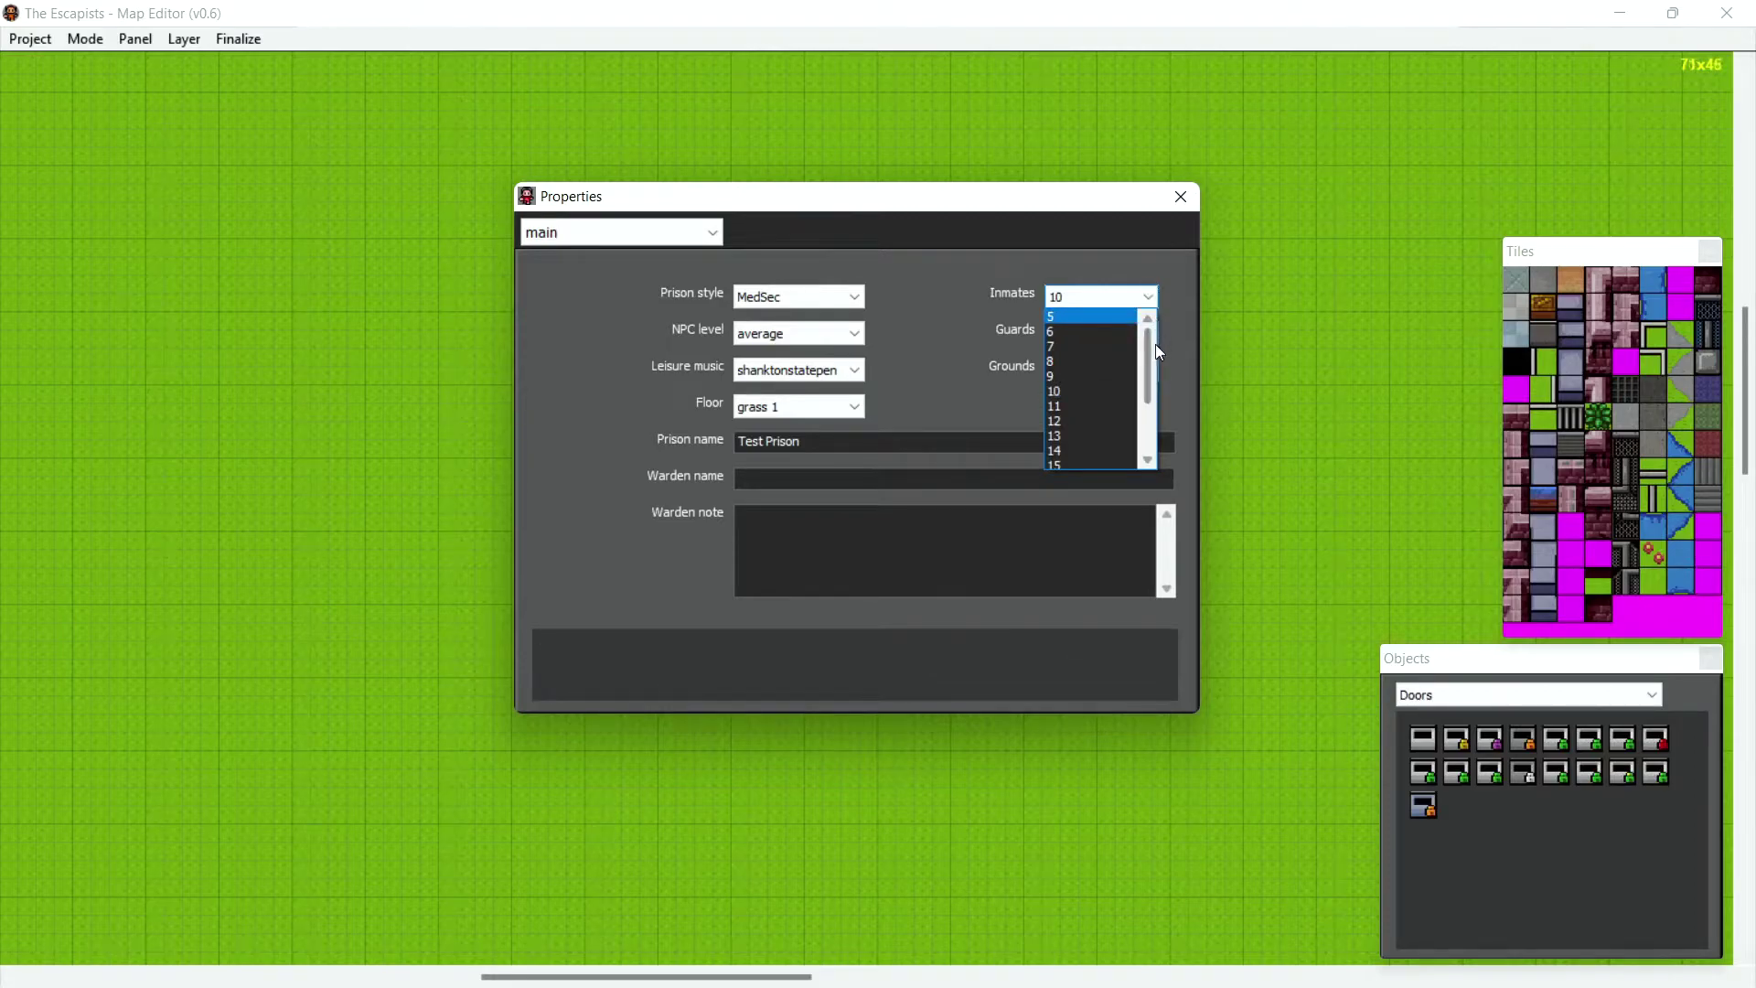
left_click_drag(1148, 337, 1145, 411)
left_click(1156, 298)
left_click(1152, 329)
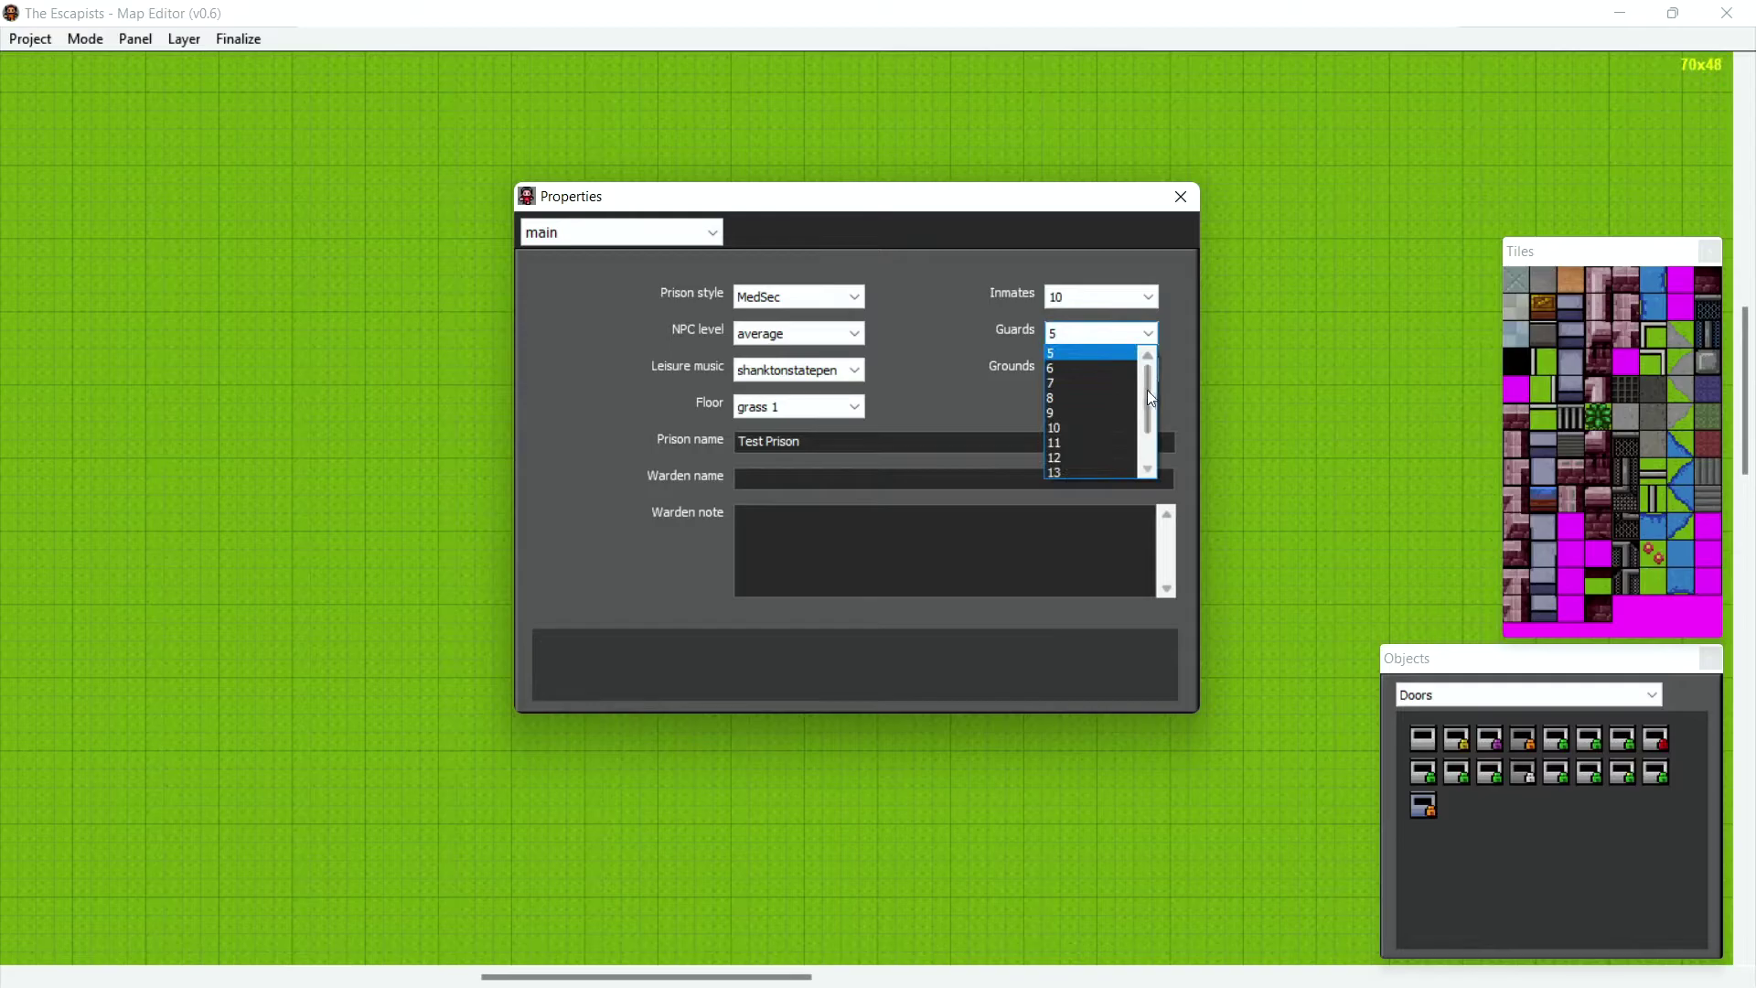
mouse_move(1147, 381)
left_mouse_down()
mouse_move(1150, 421)
mouse_move(1143, 377)
left_mouse_up()
left_click(1176, 320)
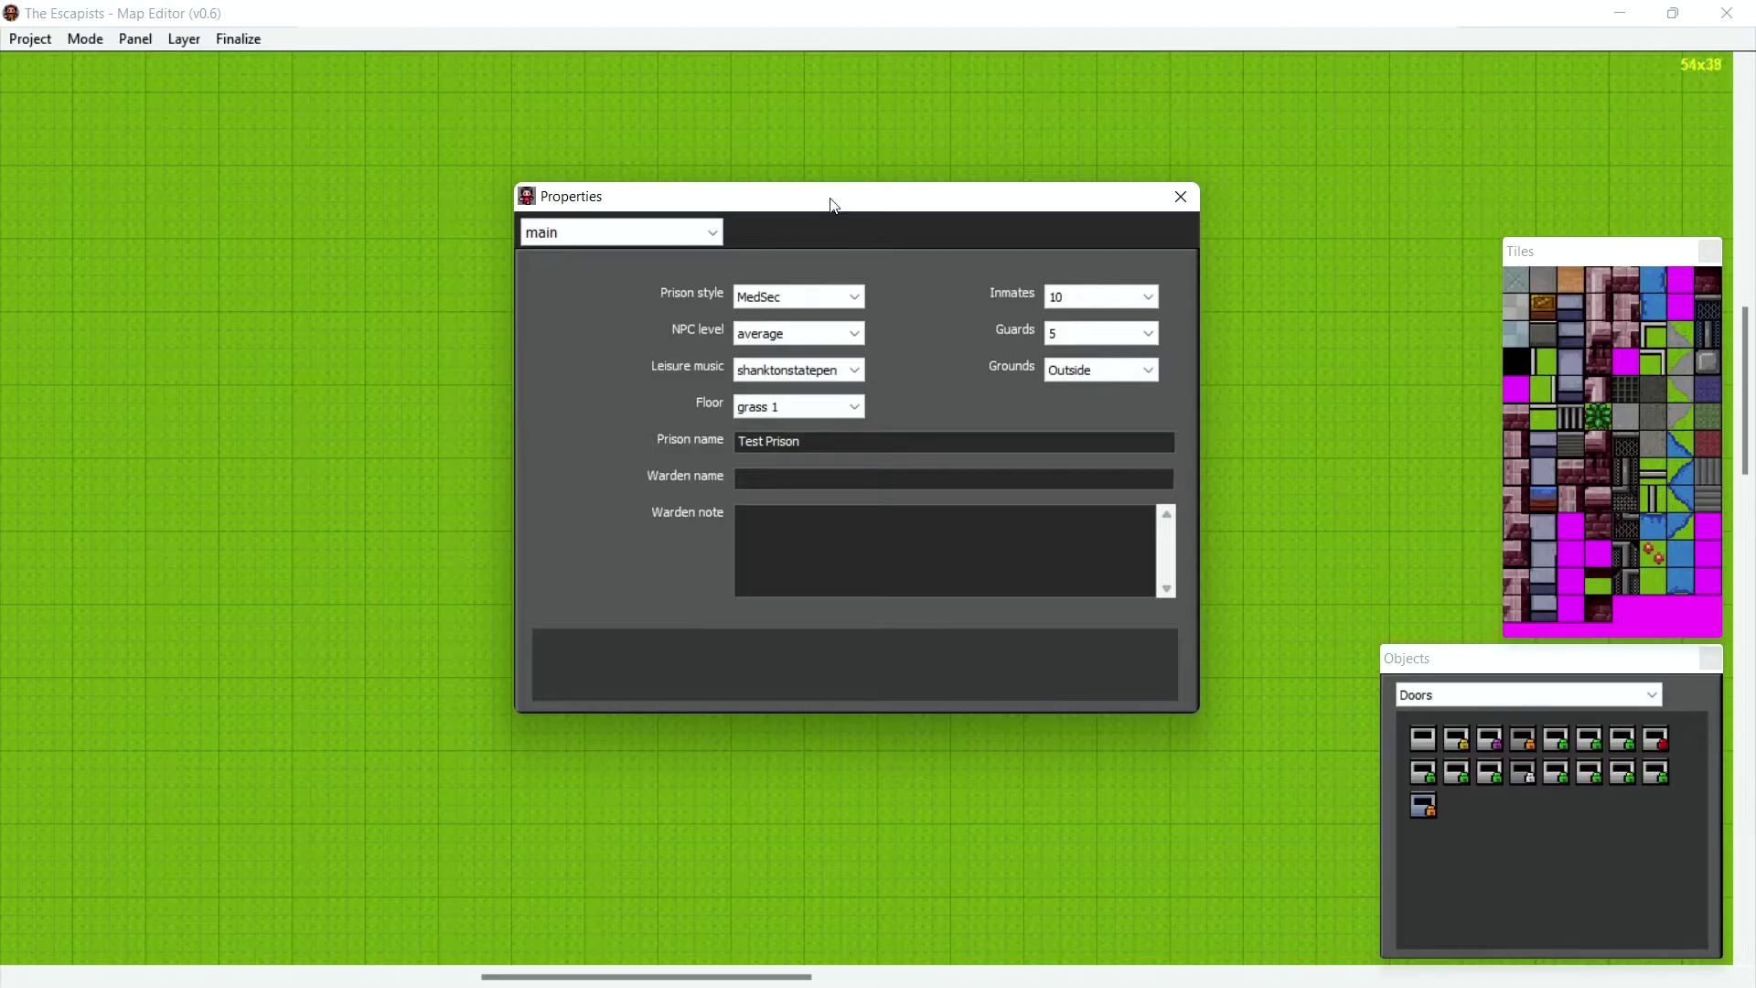
left_click(859, 296)
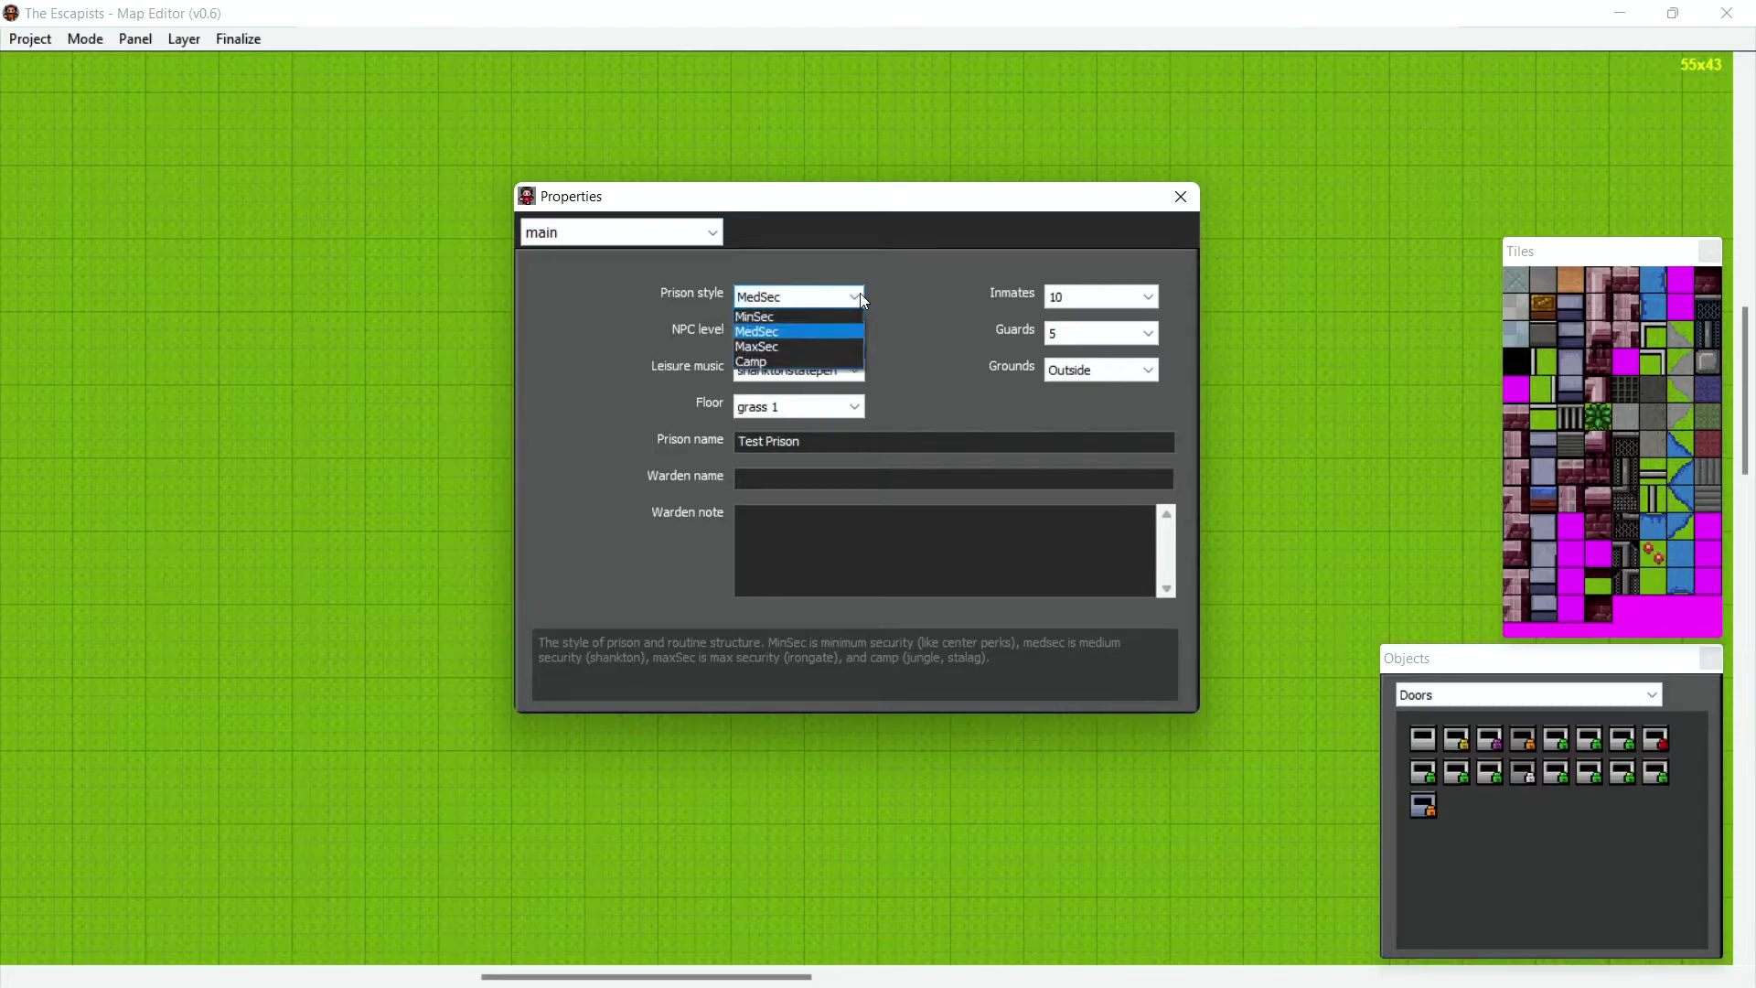
Make the prison MinSec with average NPC level, after briefly trying low.
left_click(817, 316)
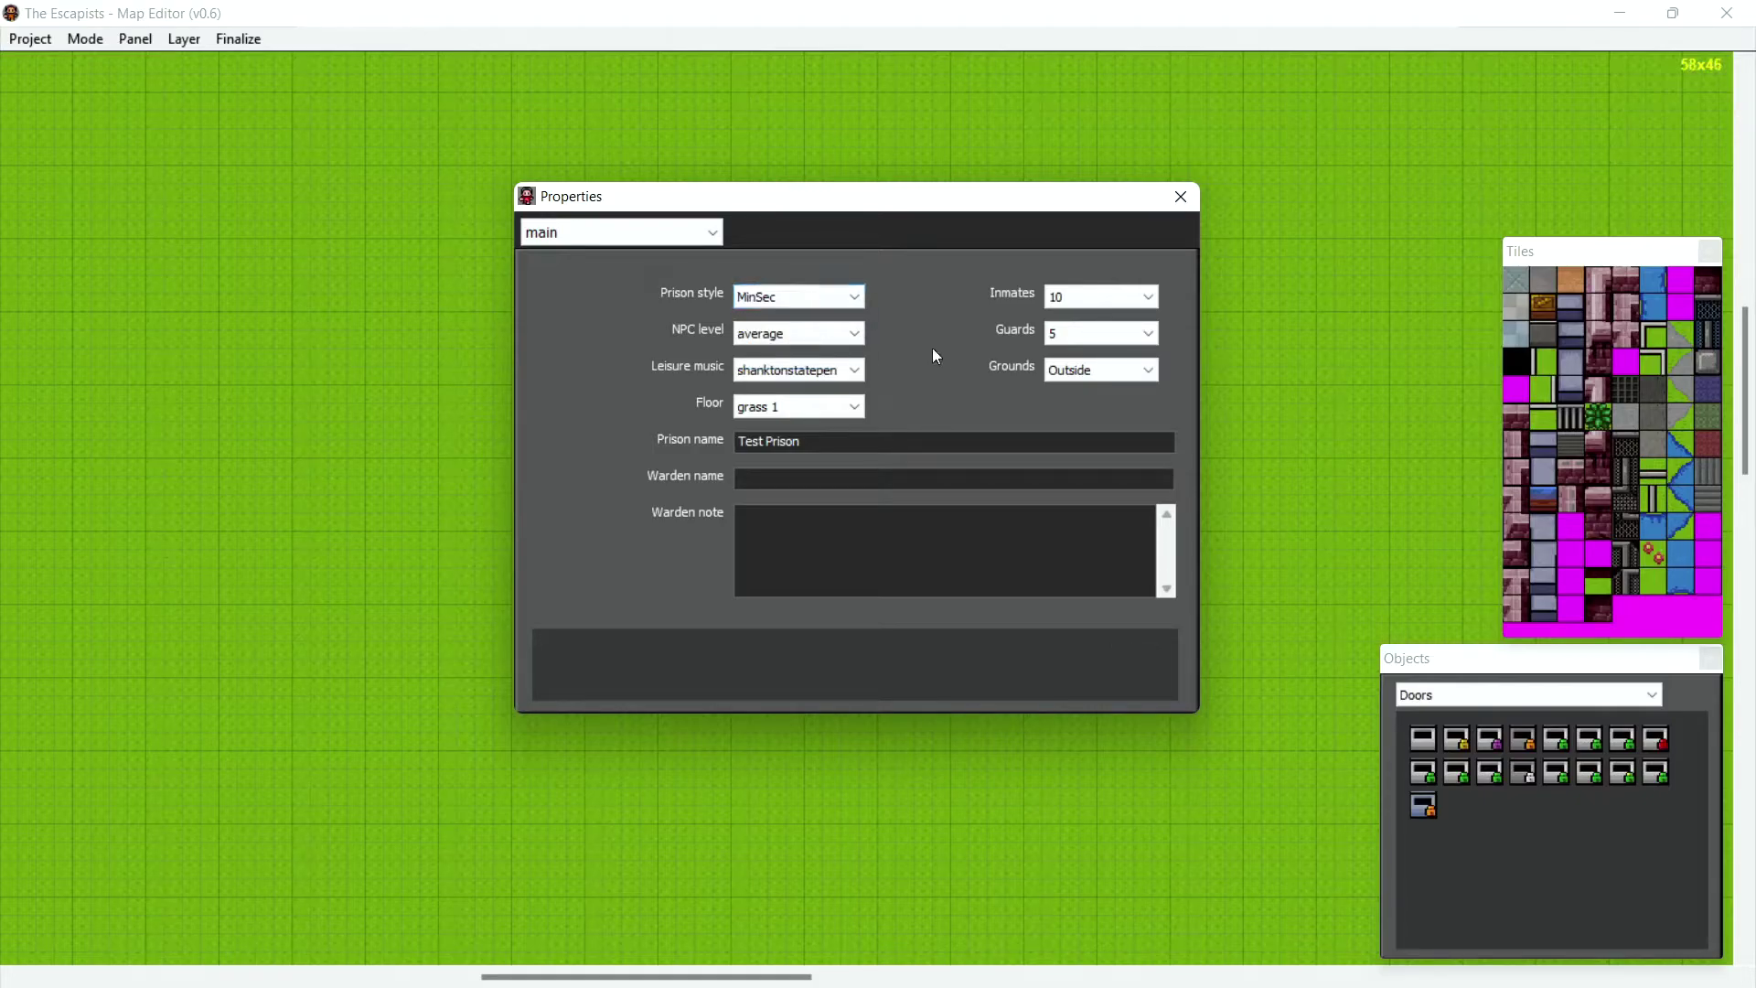
left_click(856, 333)
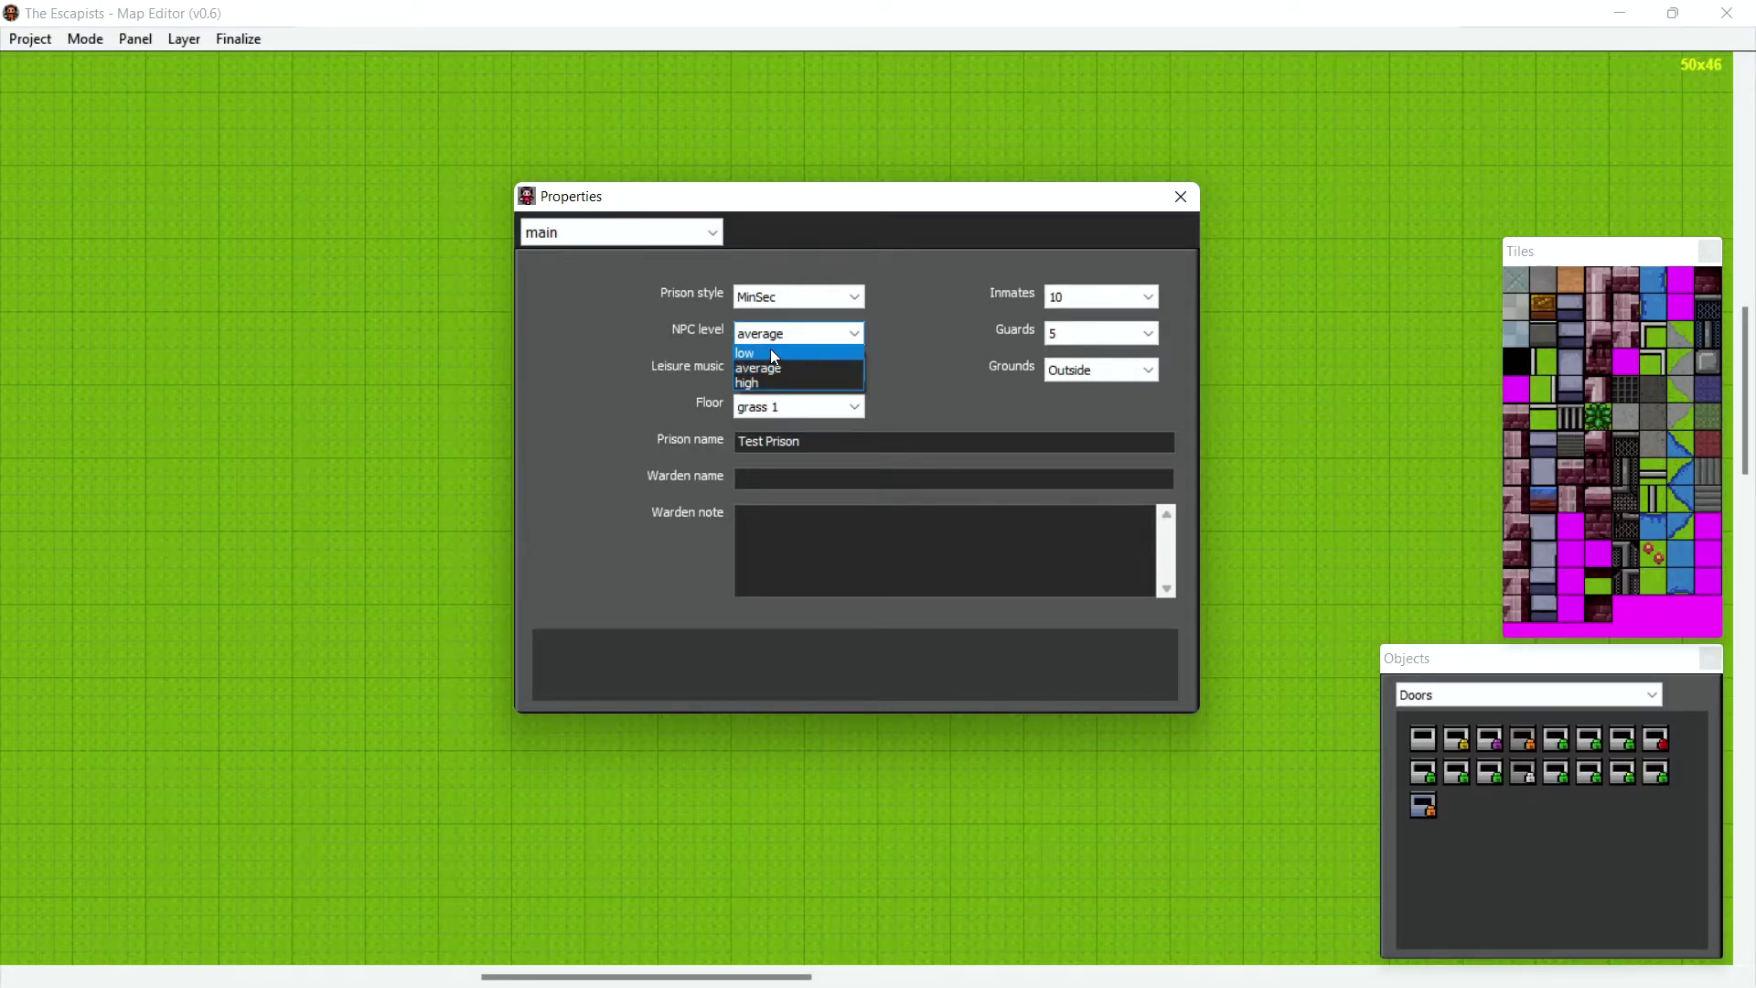
left_click(773, 353)
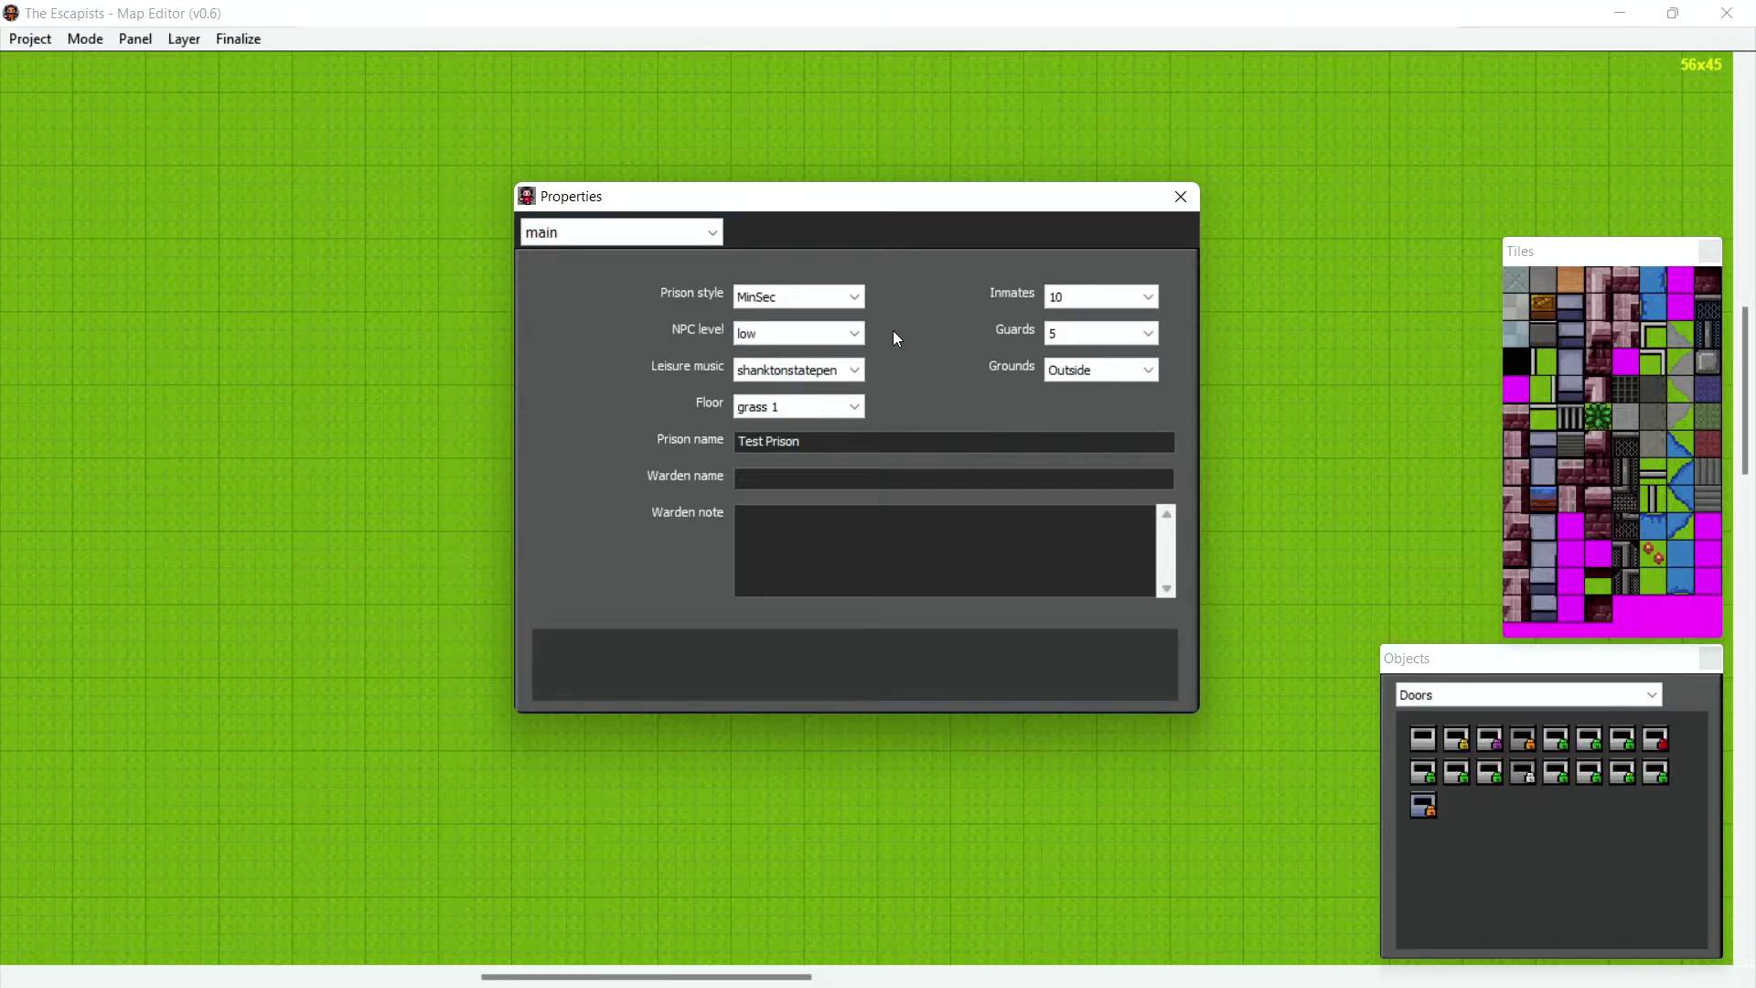
left_click(837, 335)
left_click(841, 369)
left_click(818, 470)
Enter the warden name, write the note 'Welcome to prison life where no one can hear you sceram! HAHAHAHAHA', keep grass 1 floor.
type("Mier78")
left_click(798, 555)
type("Welcome to pr")
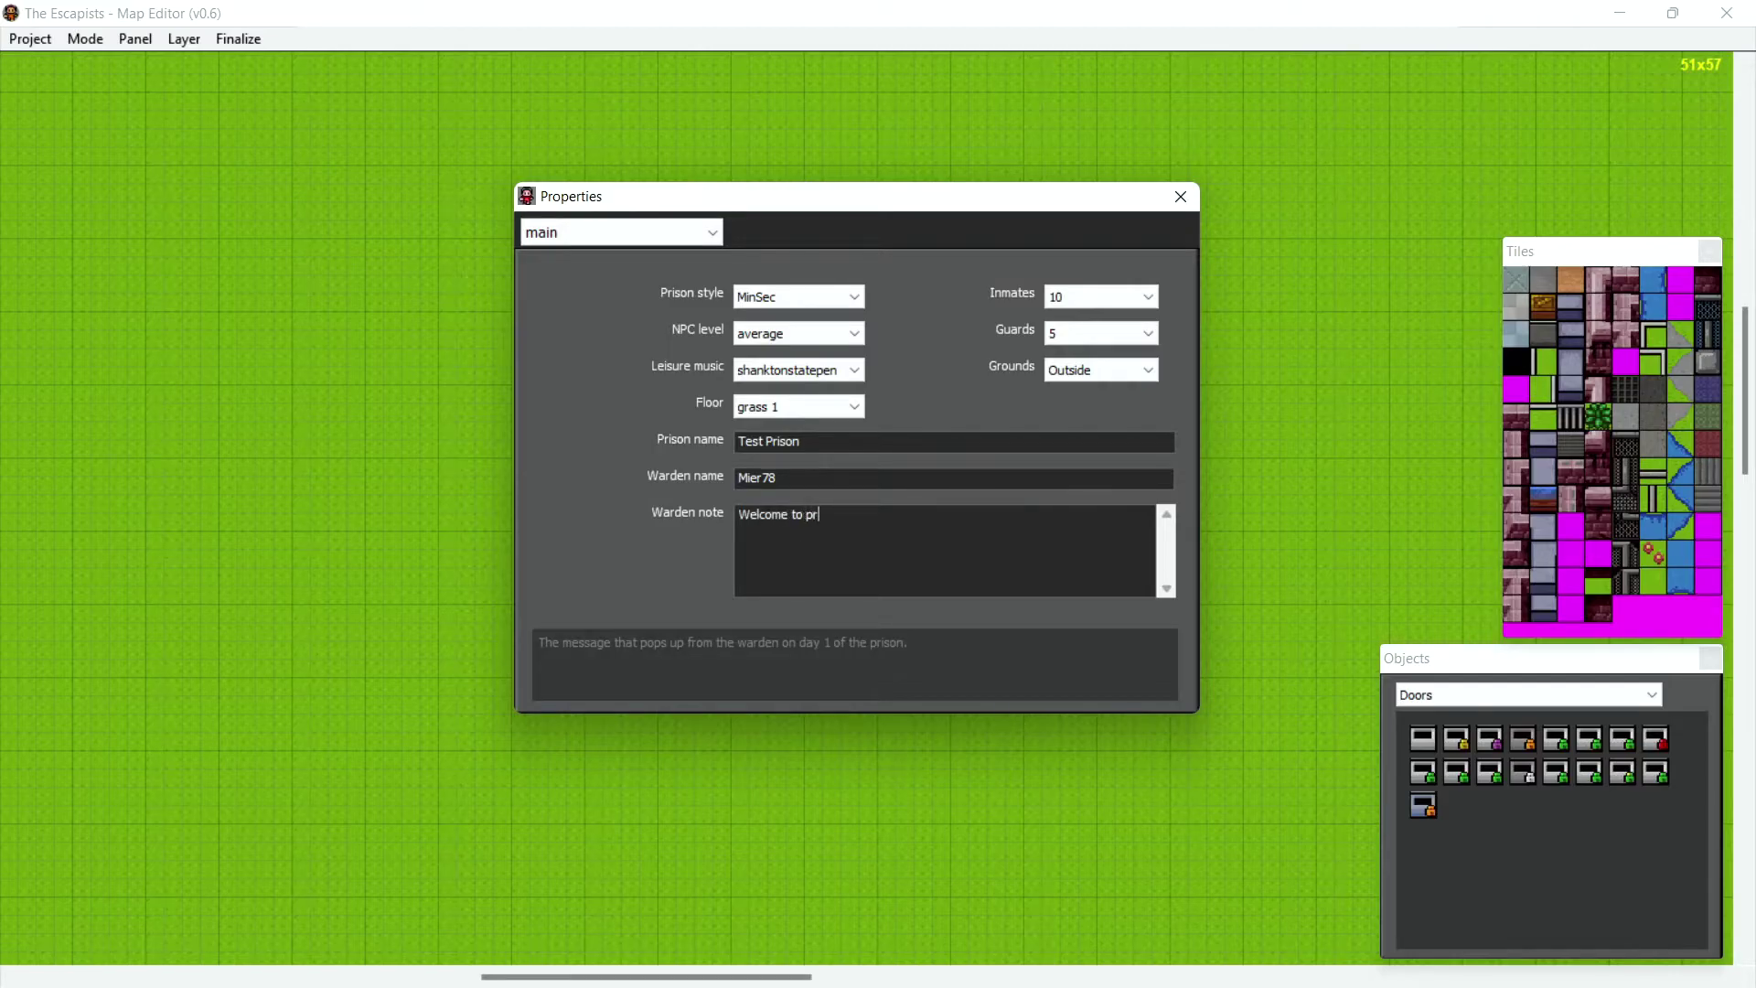
type("ison life where no one can hear yo")
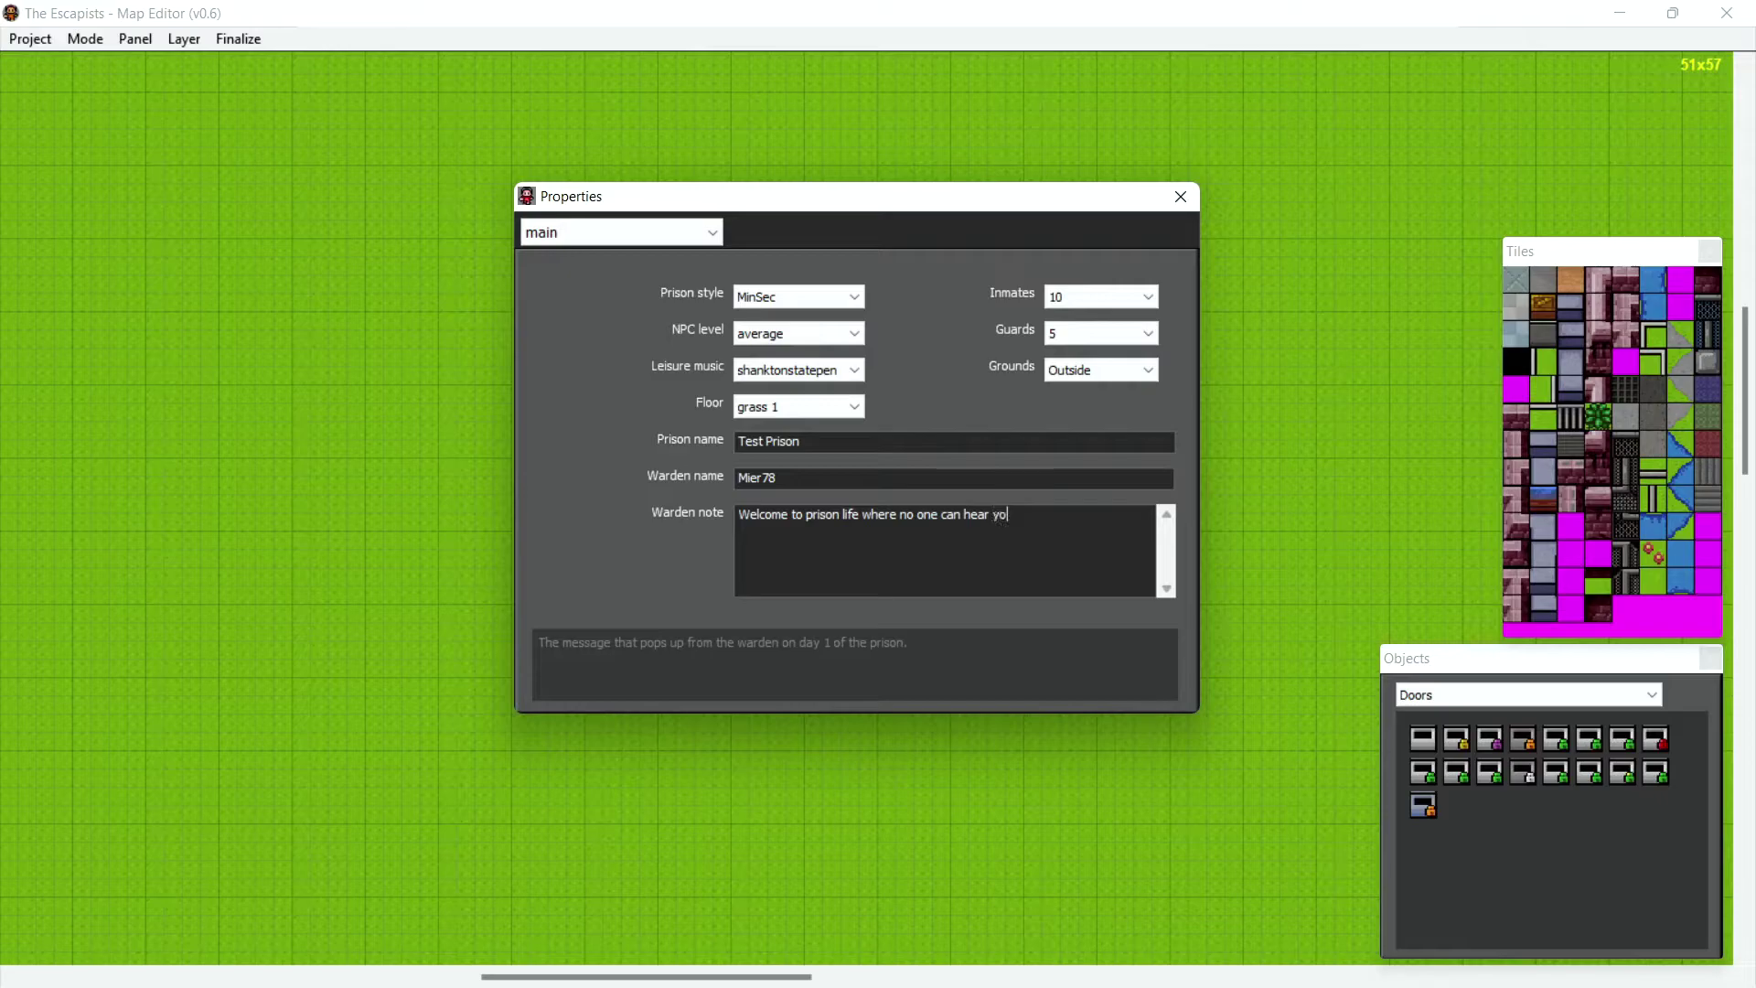
type("u sceram! HAHAHAHAHA")
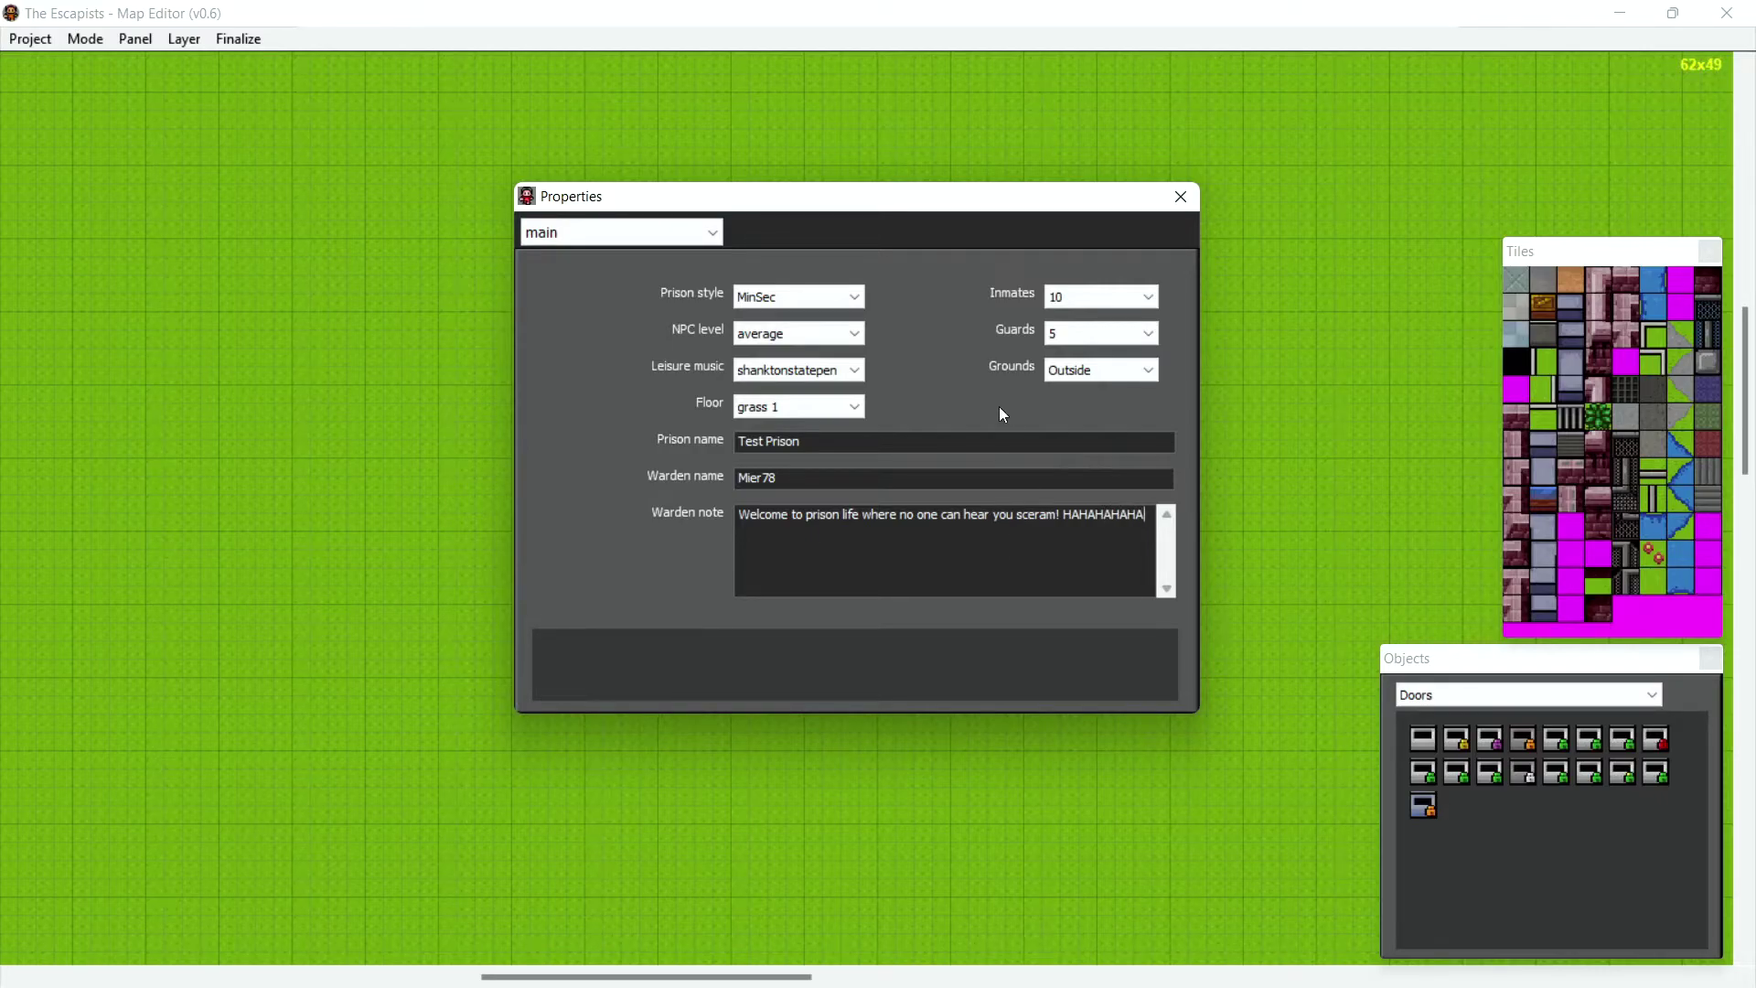
left_click(853, 405)
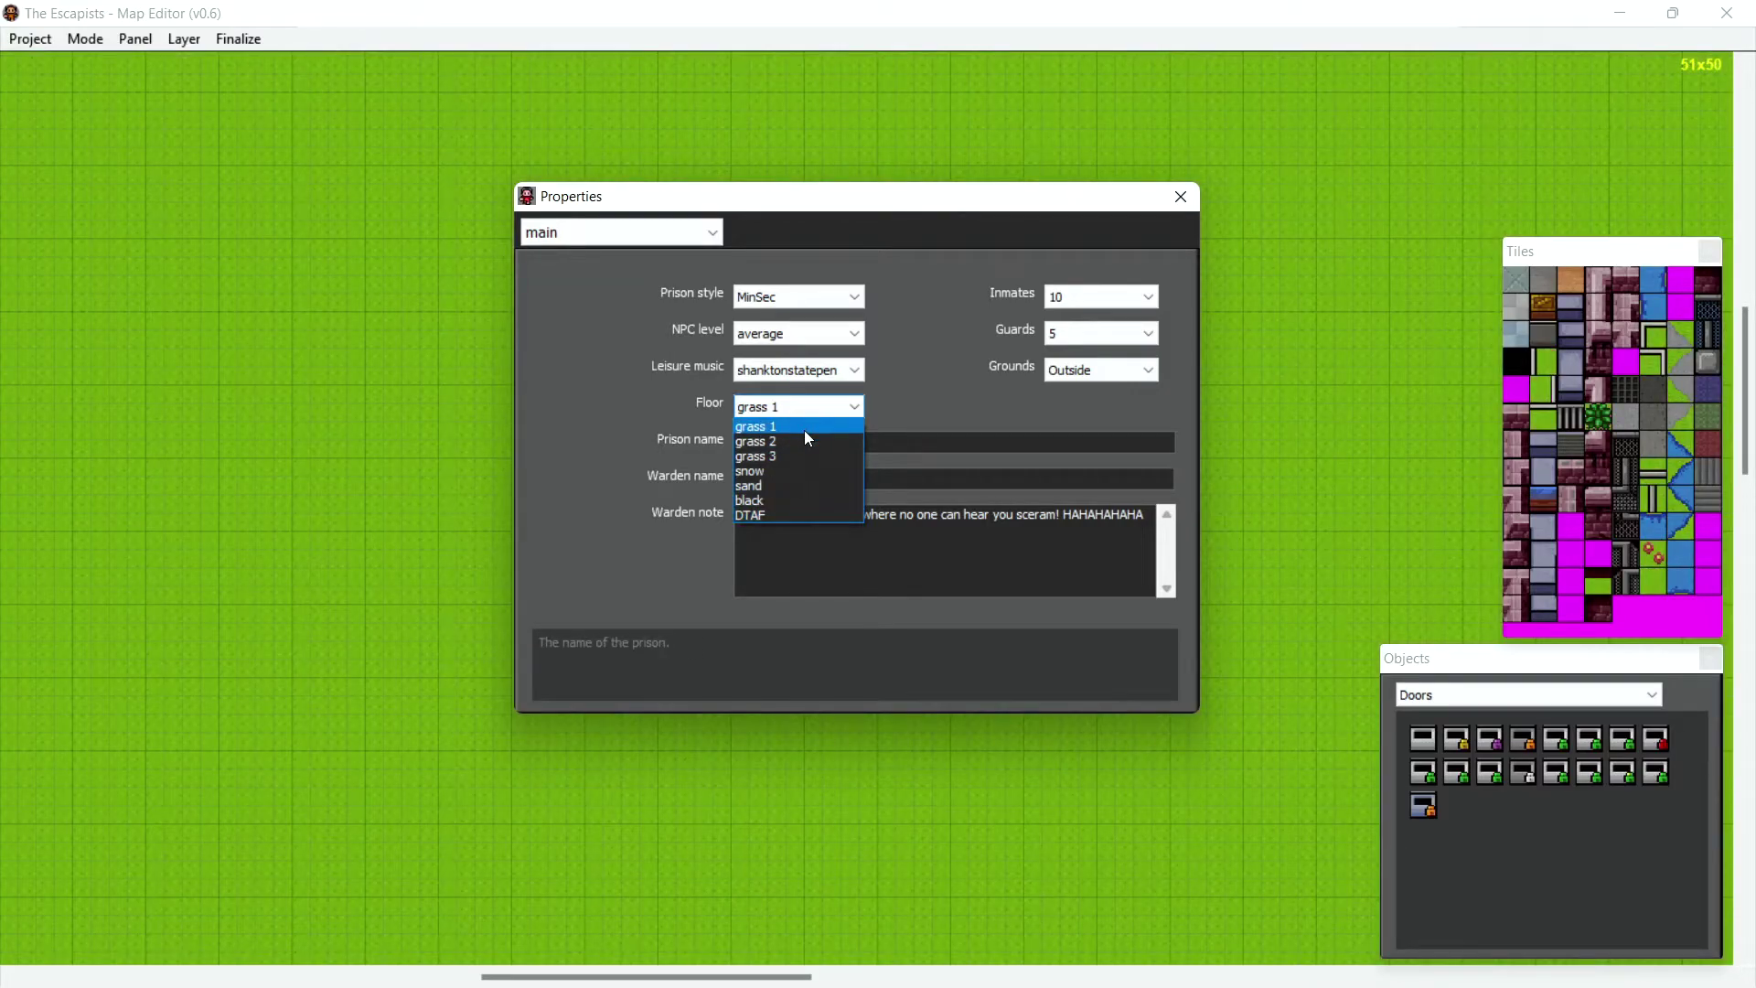
left_click(788, 426)
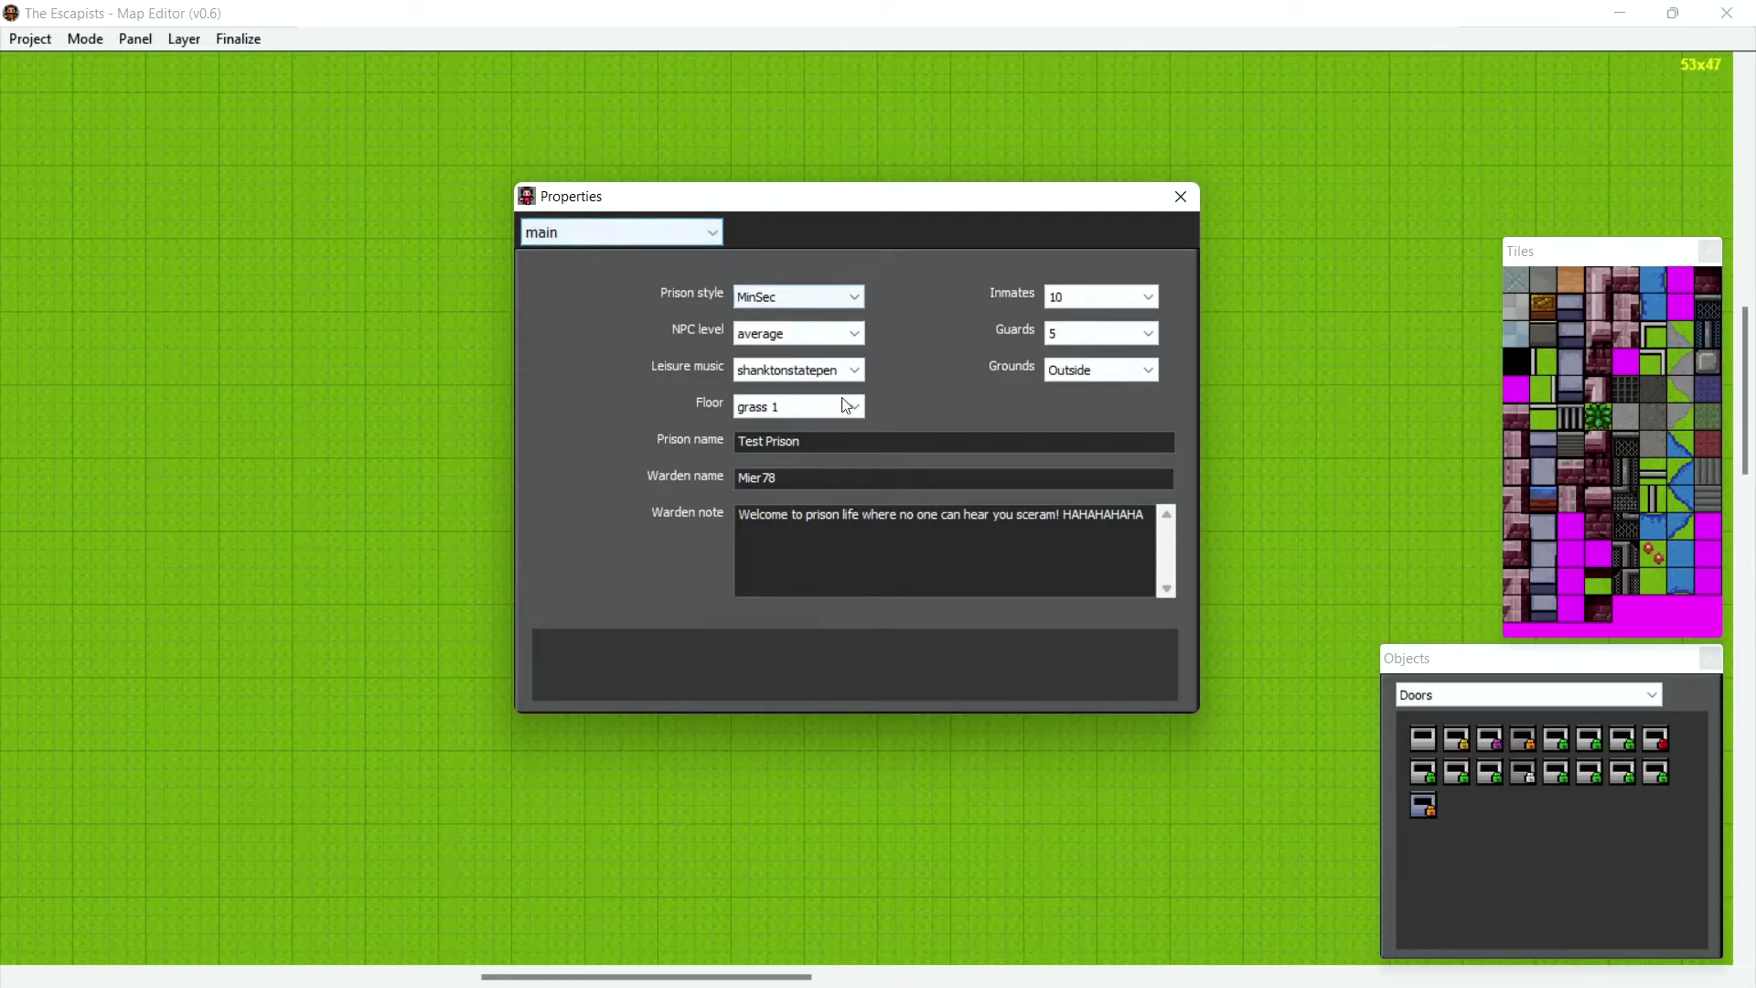
On the jobs page, enable Deliveries and Tailorshop and make Laundry the starting job.
left_click(712, 234)
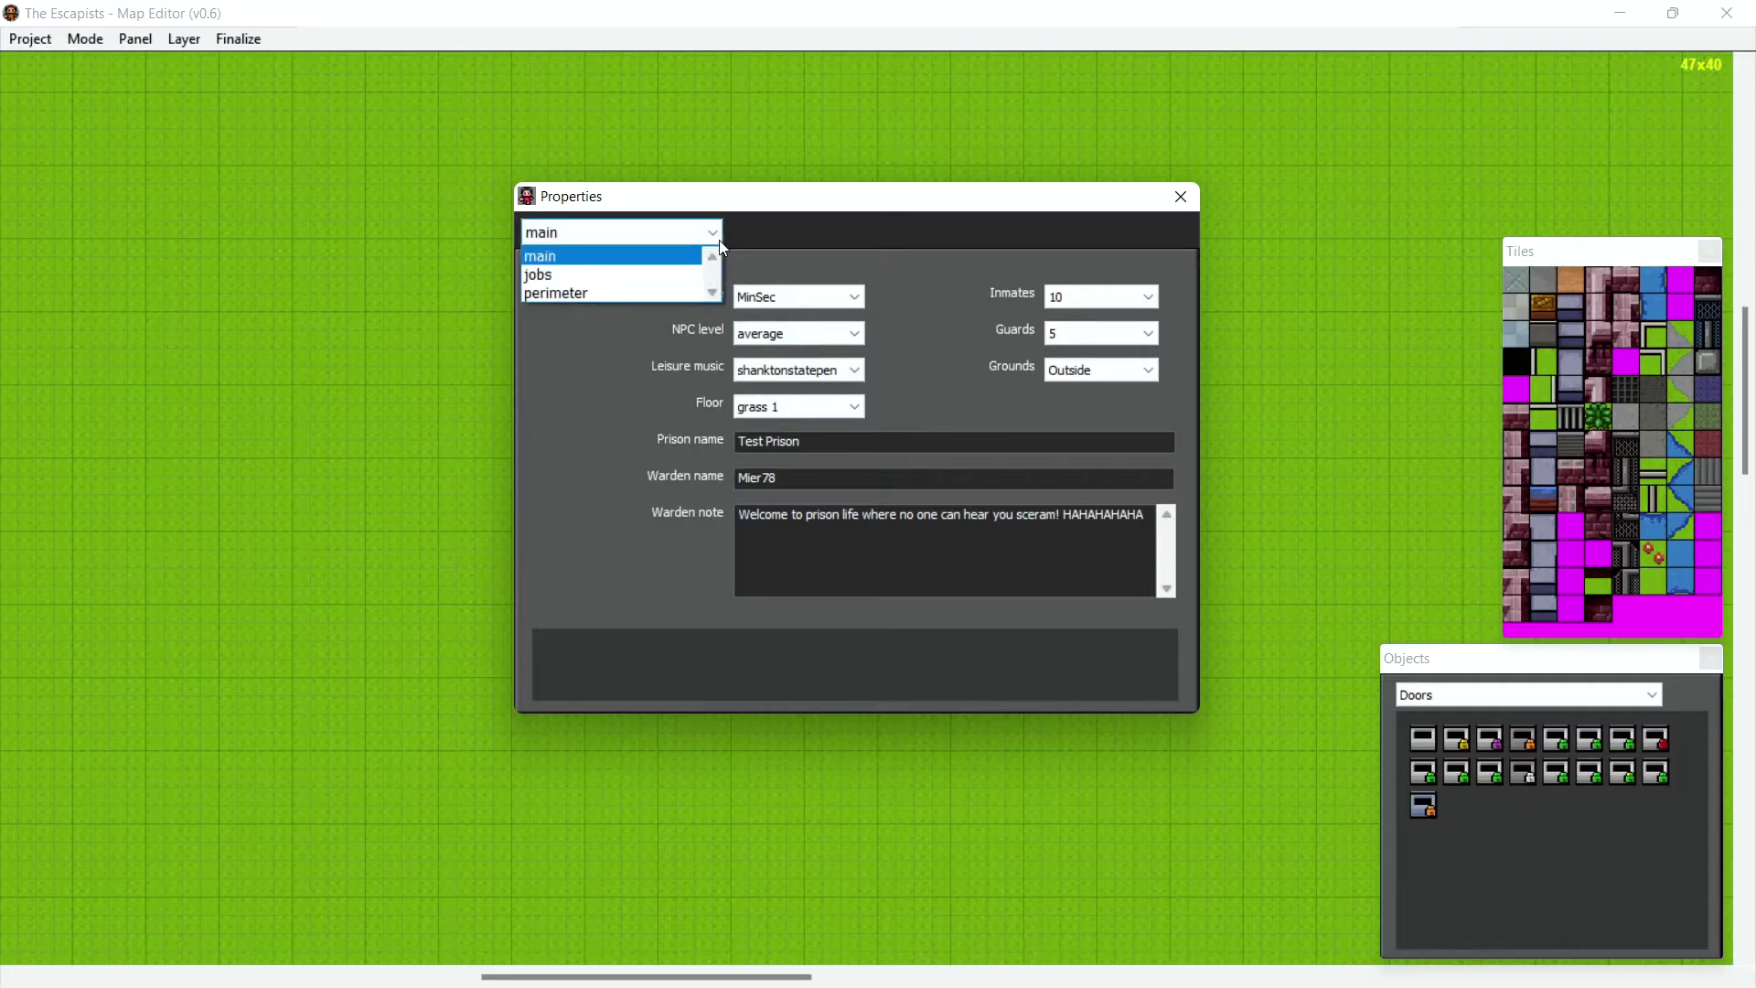
left_click(669, 277)
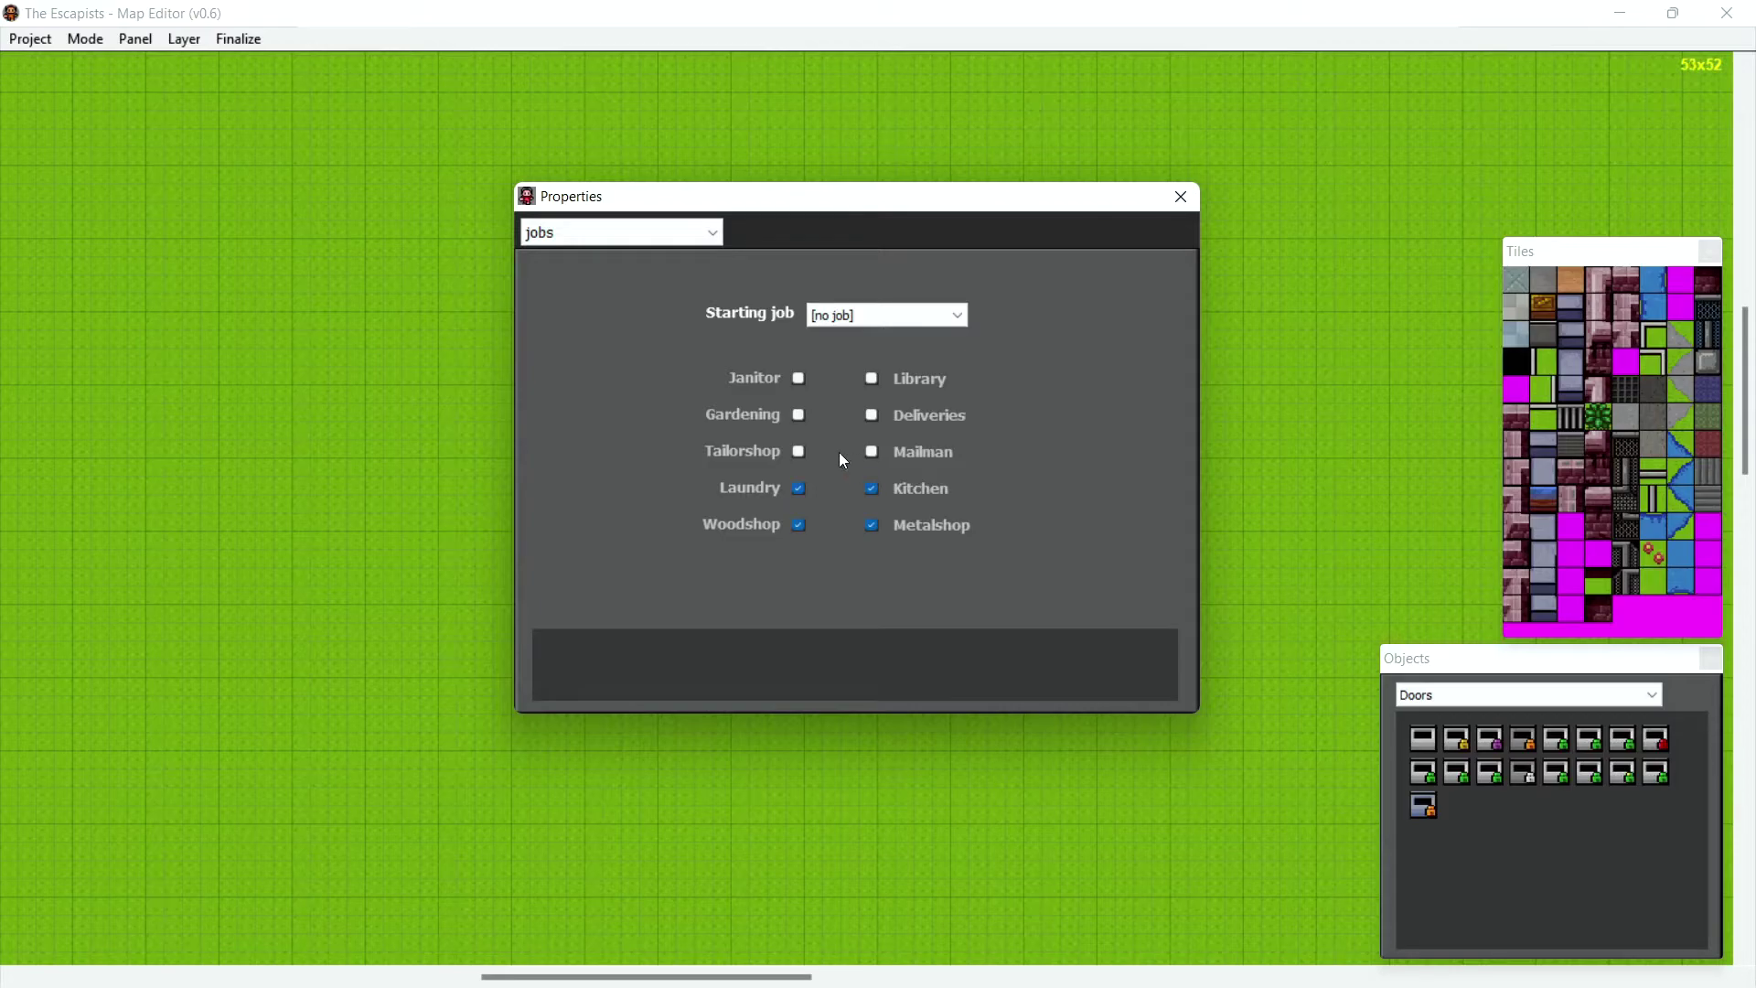
left_click(871, 415)
left_click(798, 451)
left_click(942, 315)
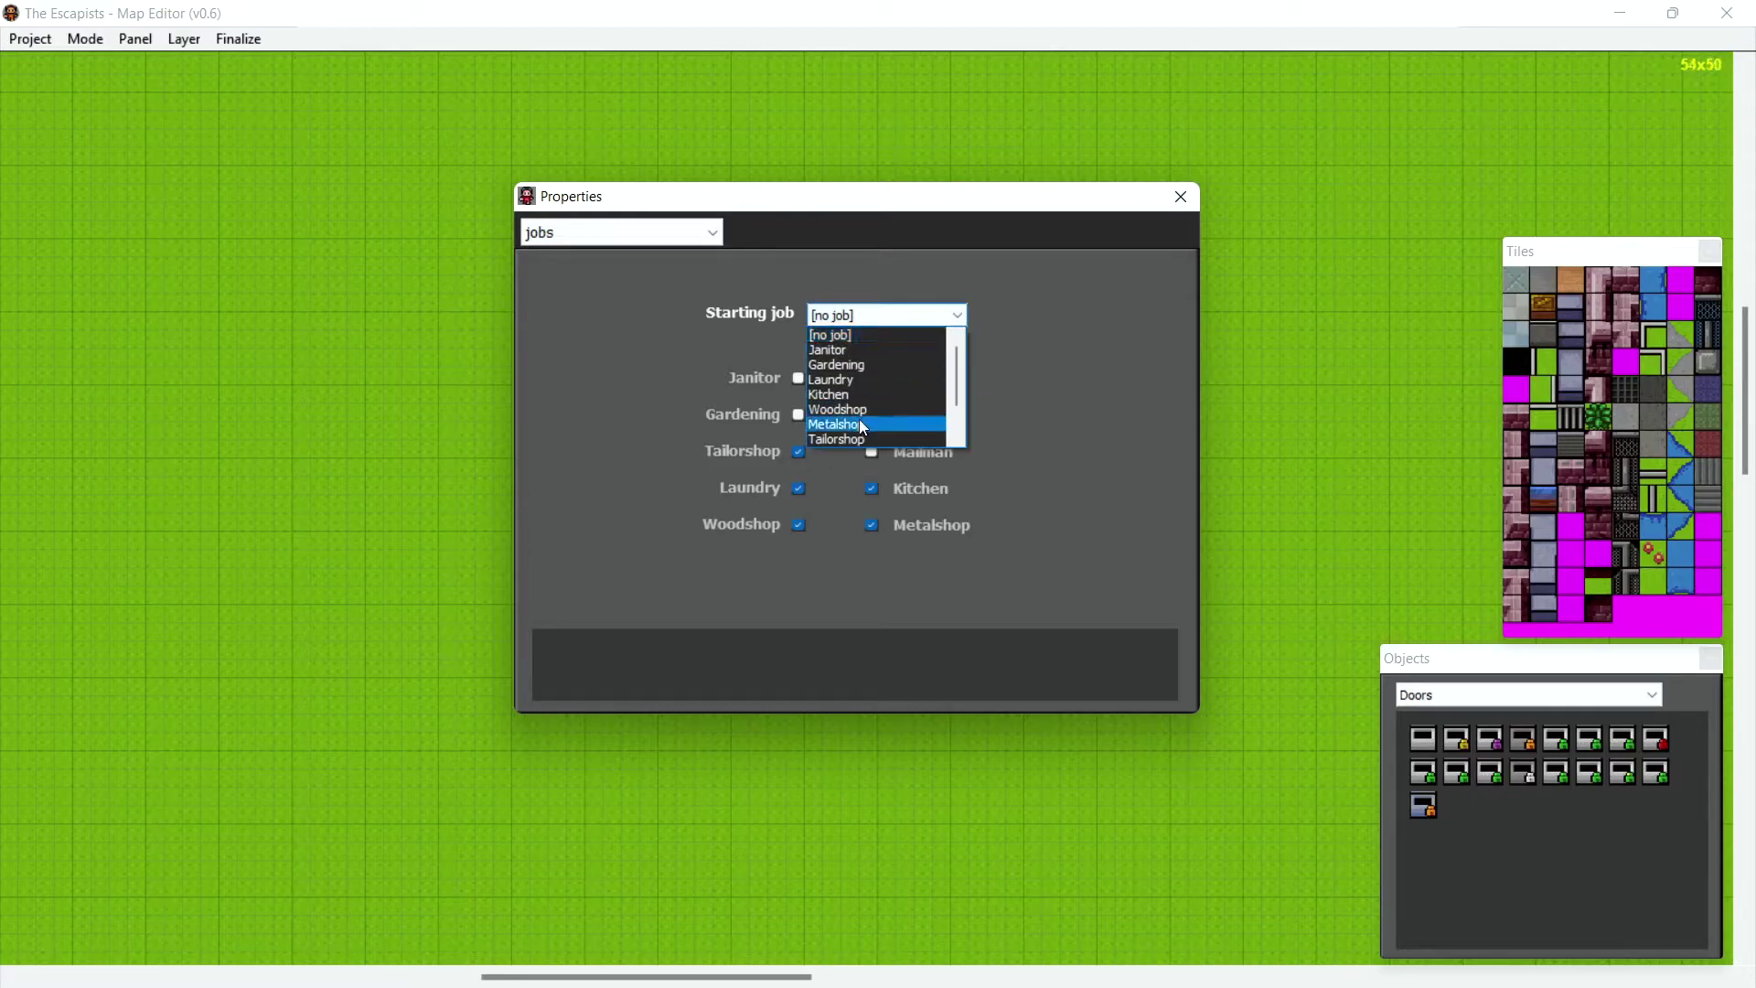
left_click(854, 380)
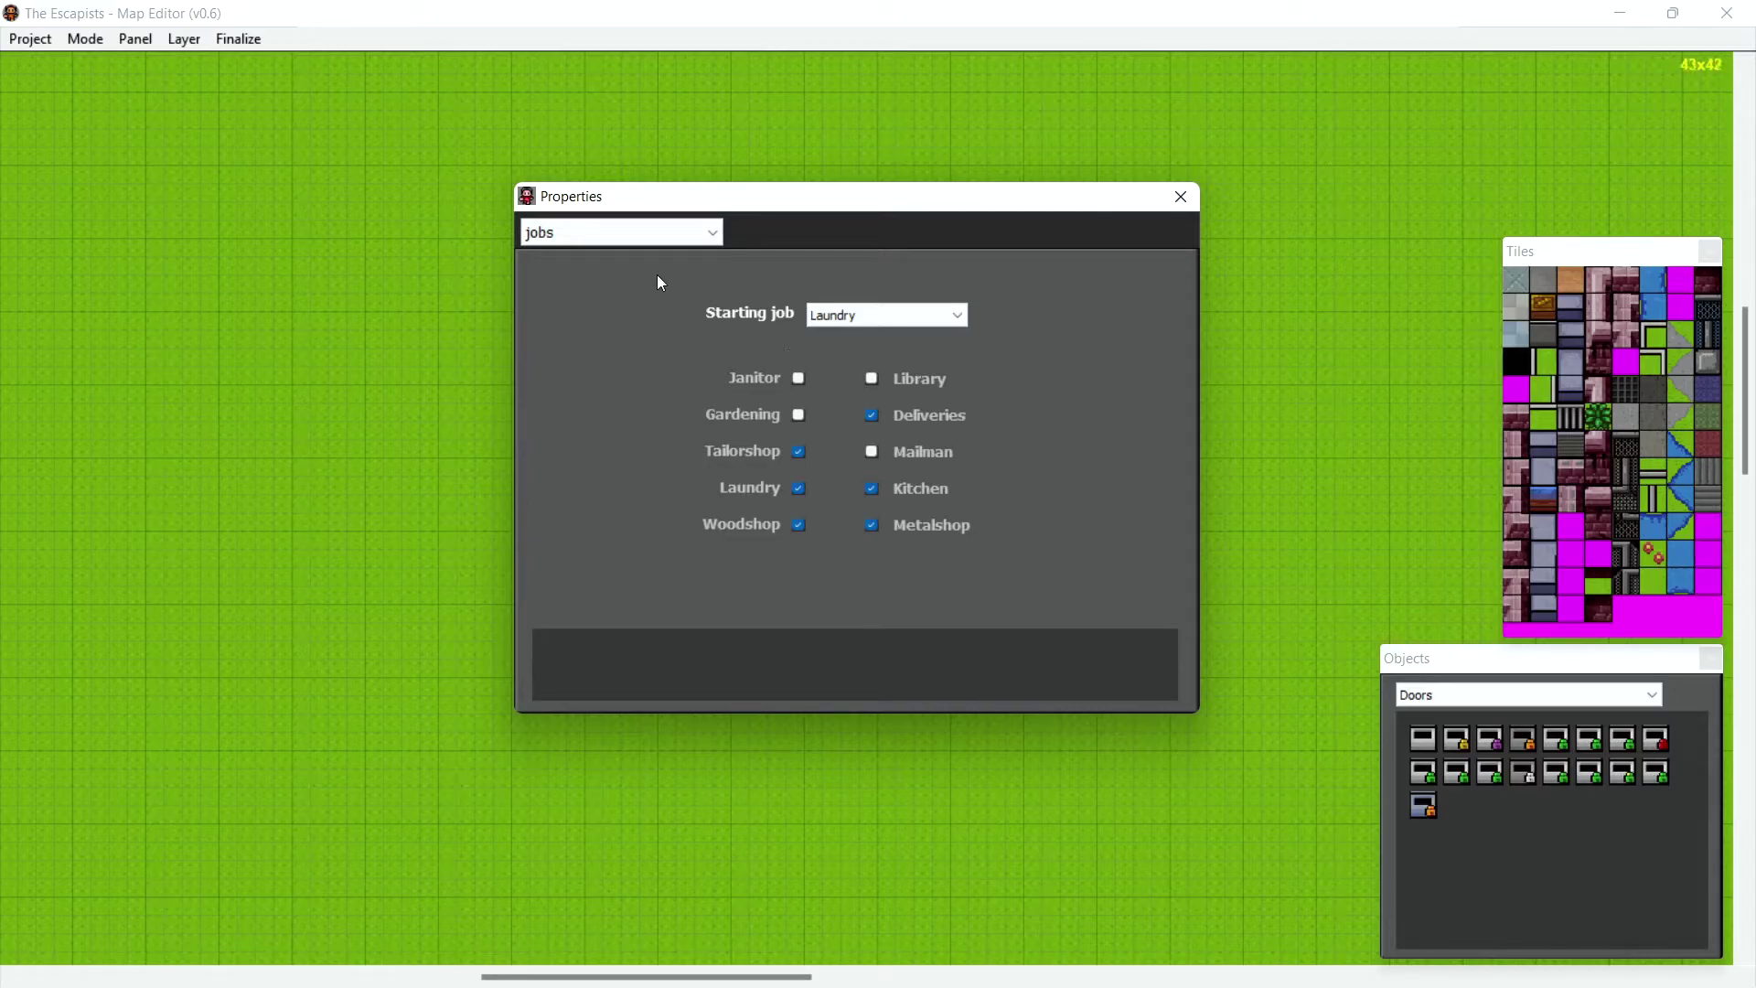
Keep Laundry as starting job and show the perimeter page with all boundaries at 1.
left_click(886, 317)
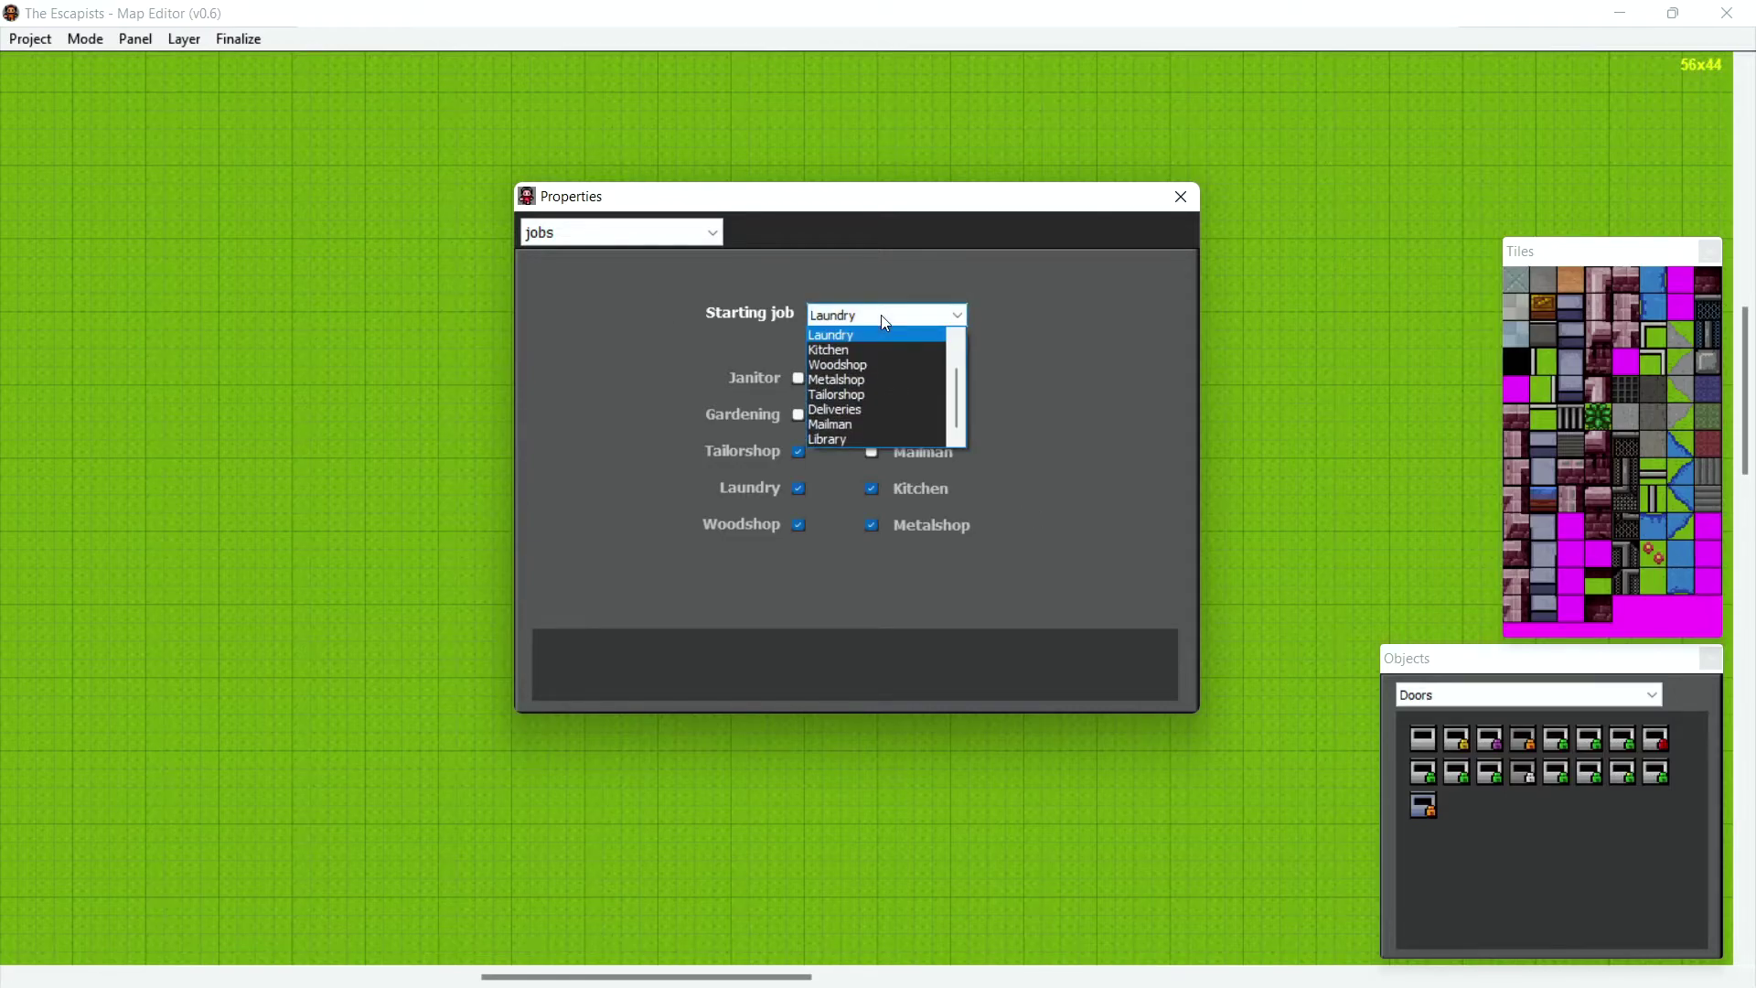
scroll(935, 376, "down", 3)
scroll(925, 395, "up", 1)
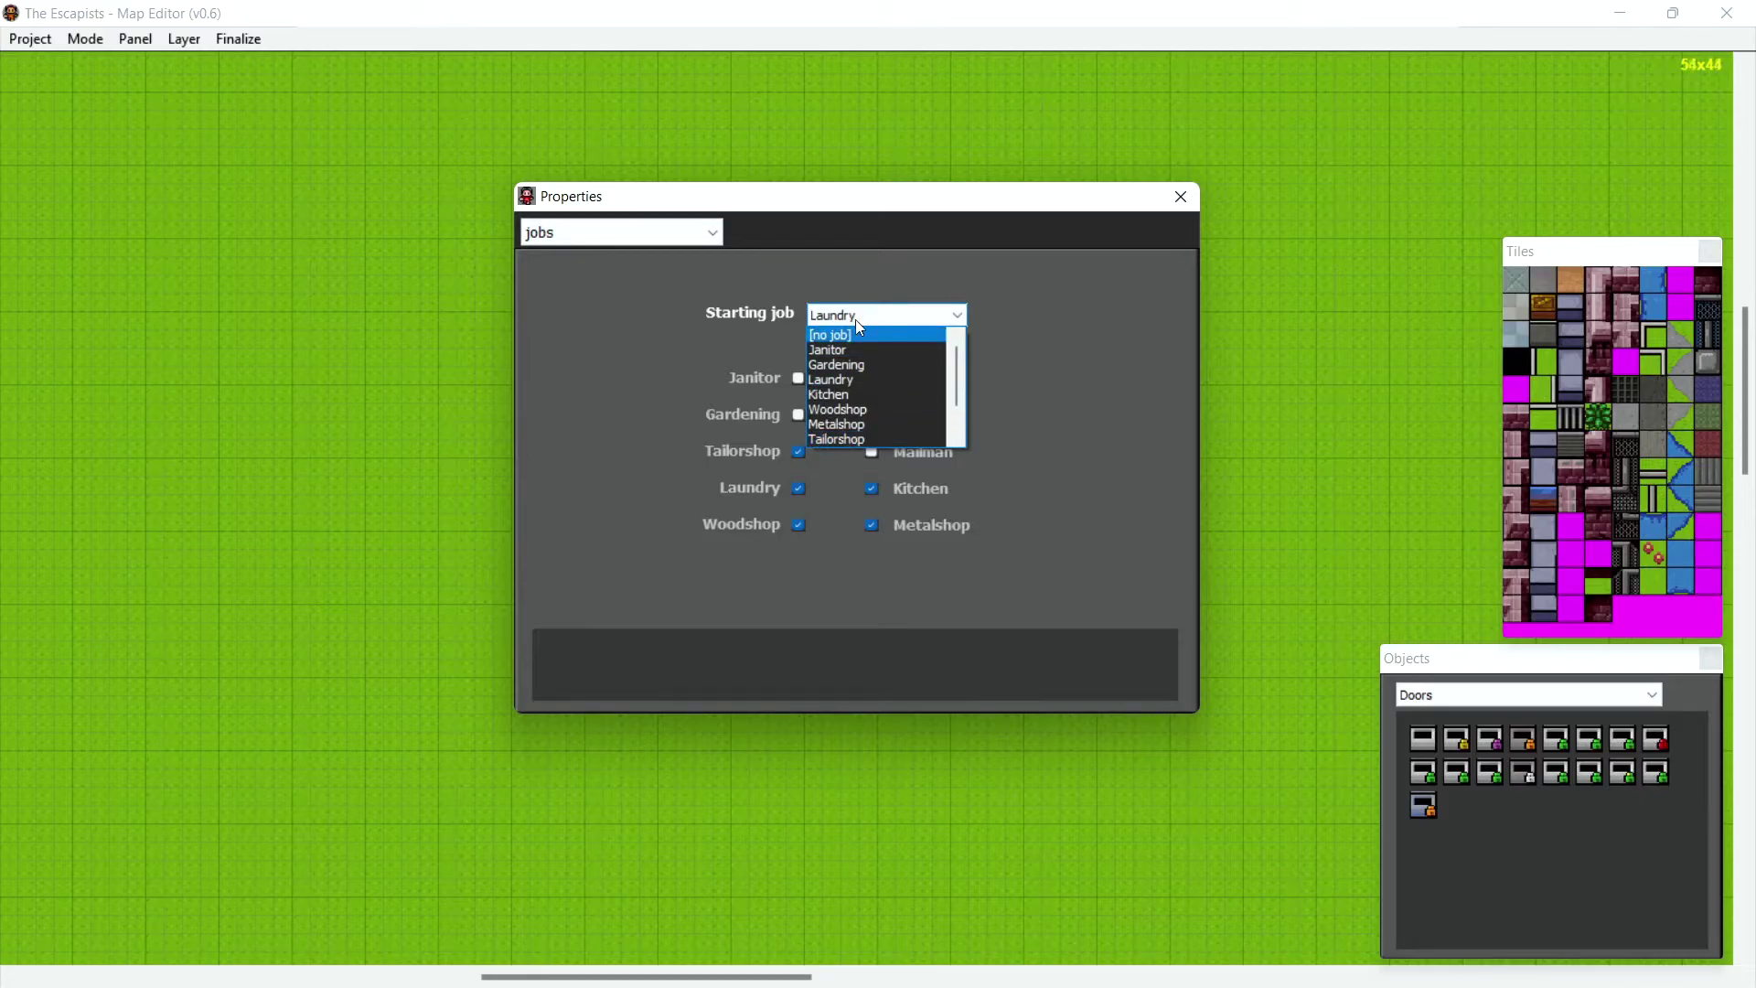
left_click(903, 313)
left_click(672, 233)
left_click(644, 294)
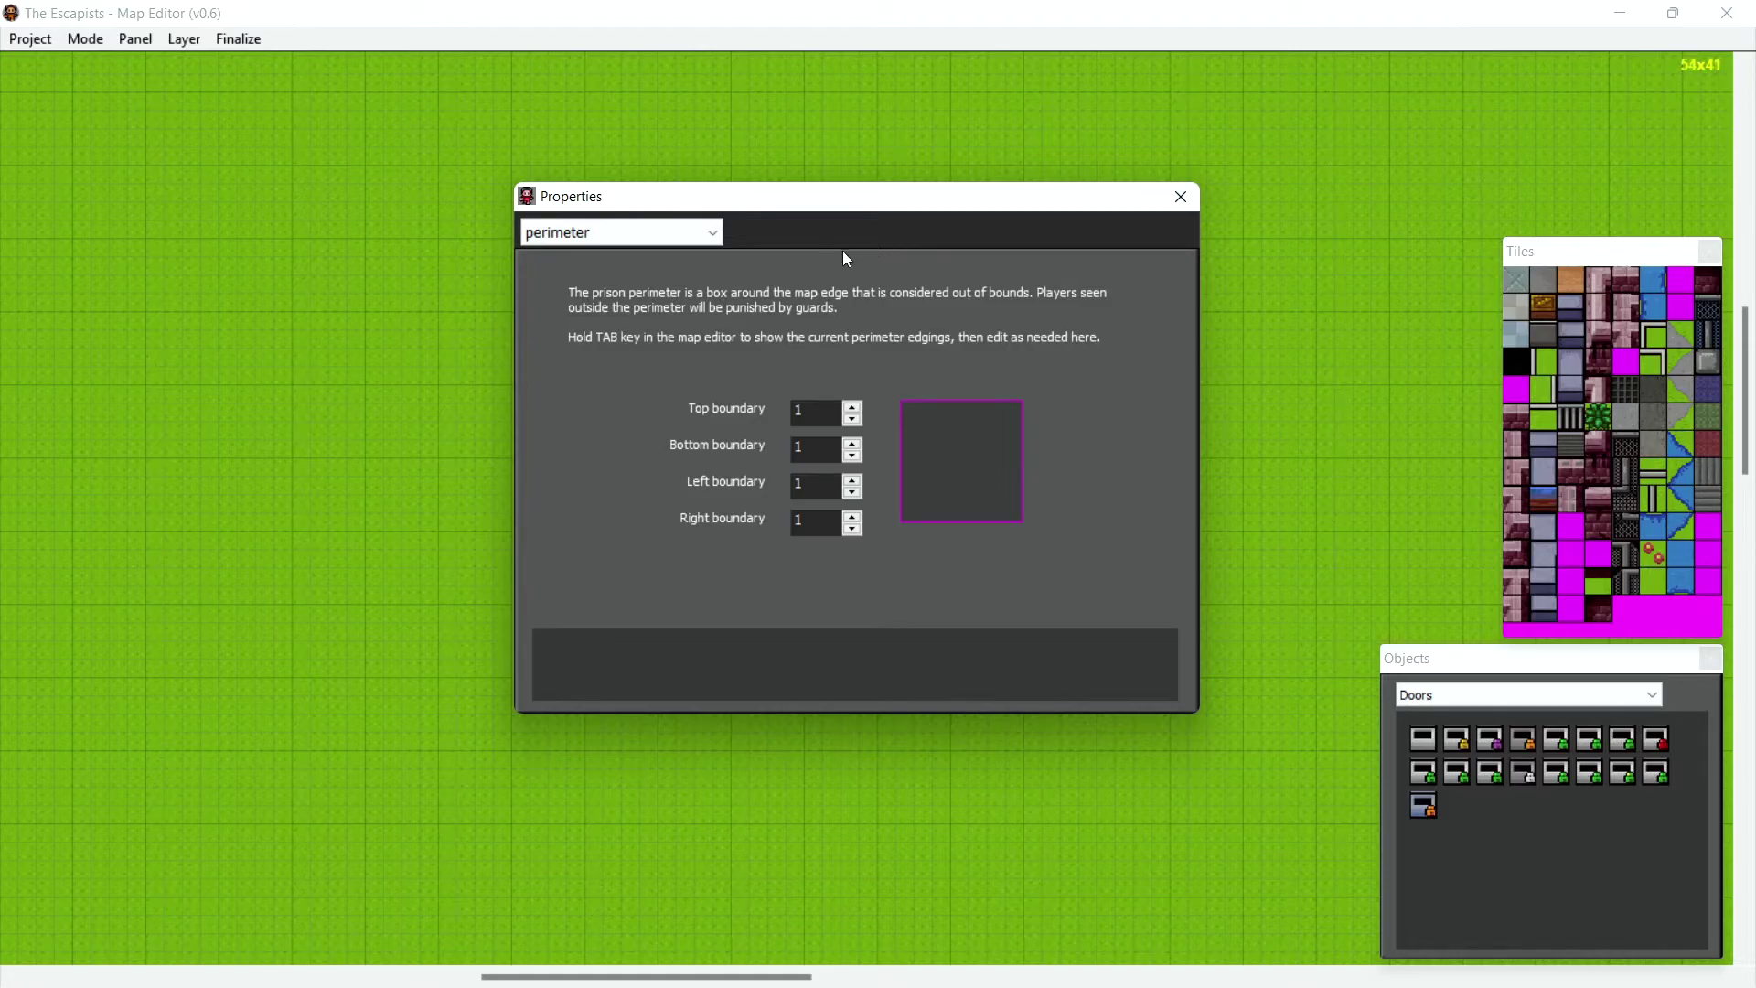
Close the Properties window and bring the tile palette into focus.
left_click(1179, 198)
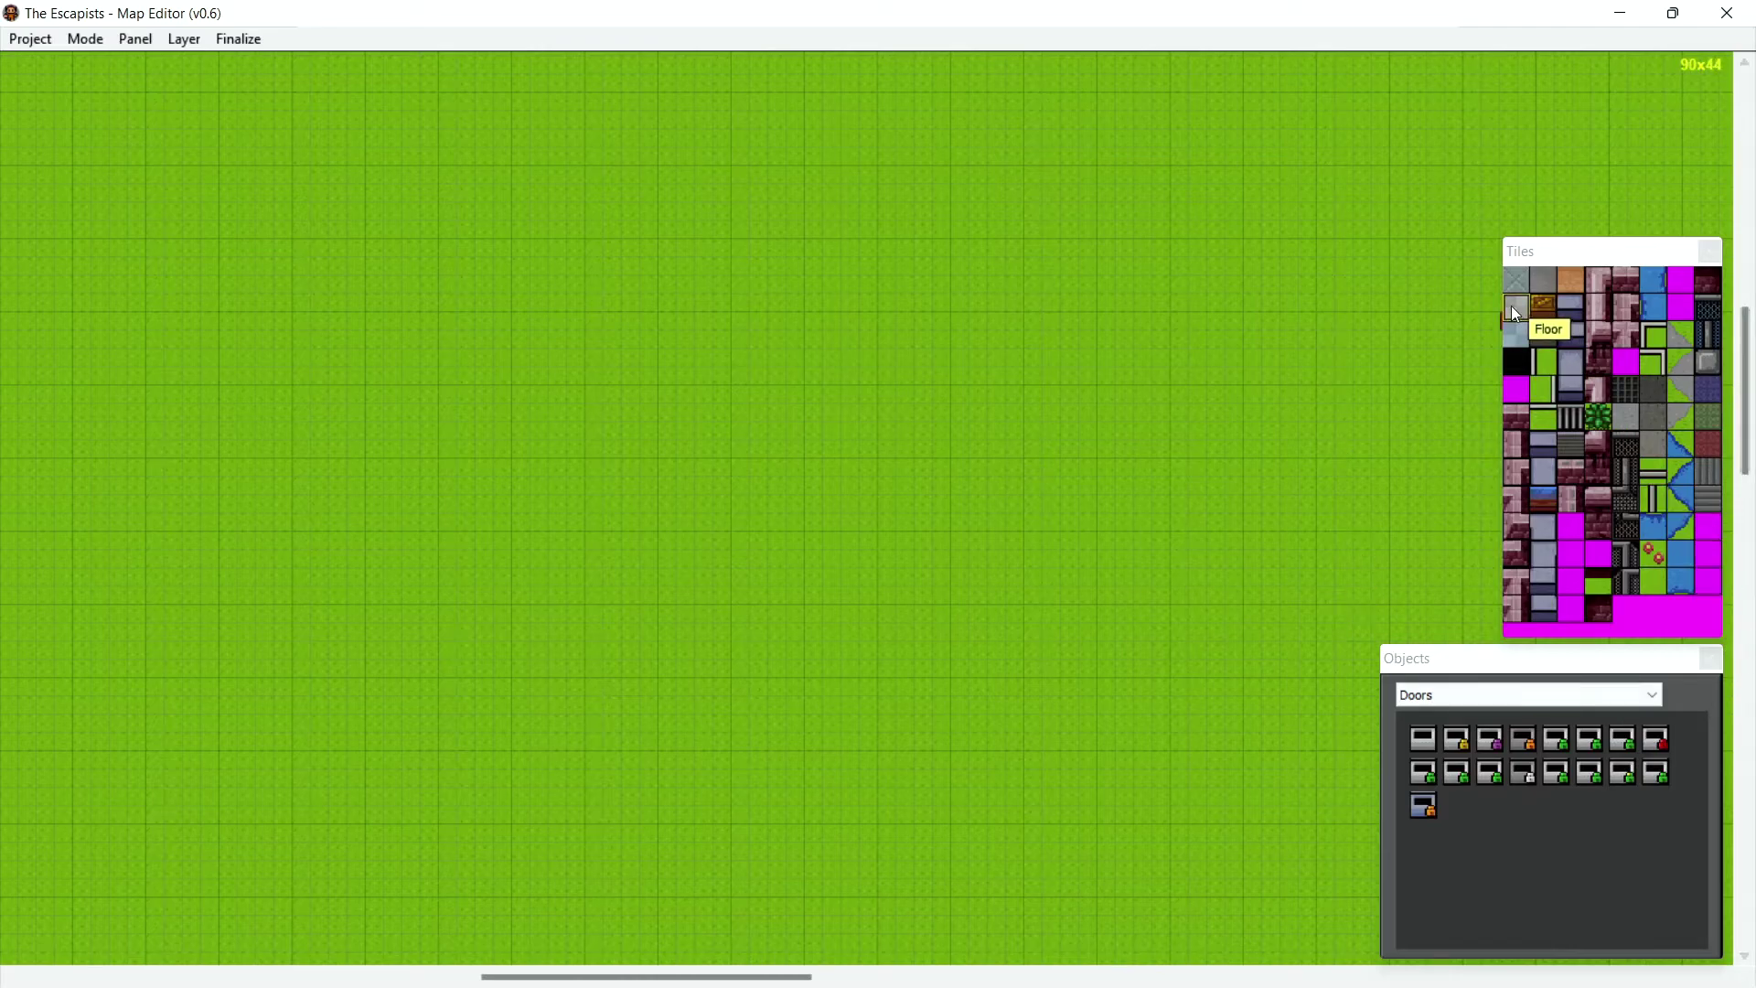
left_click(1571, 259)
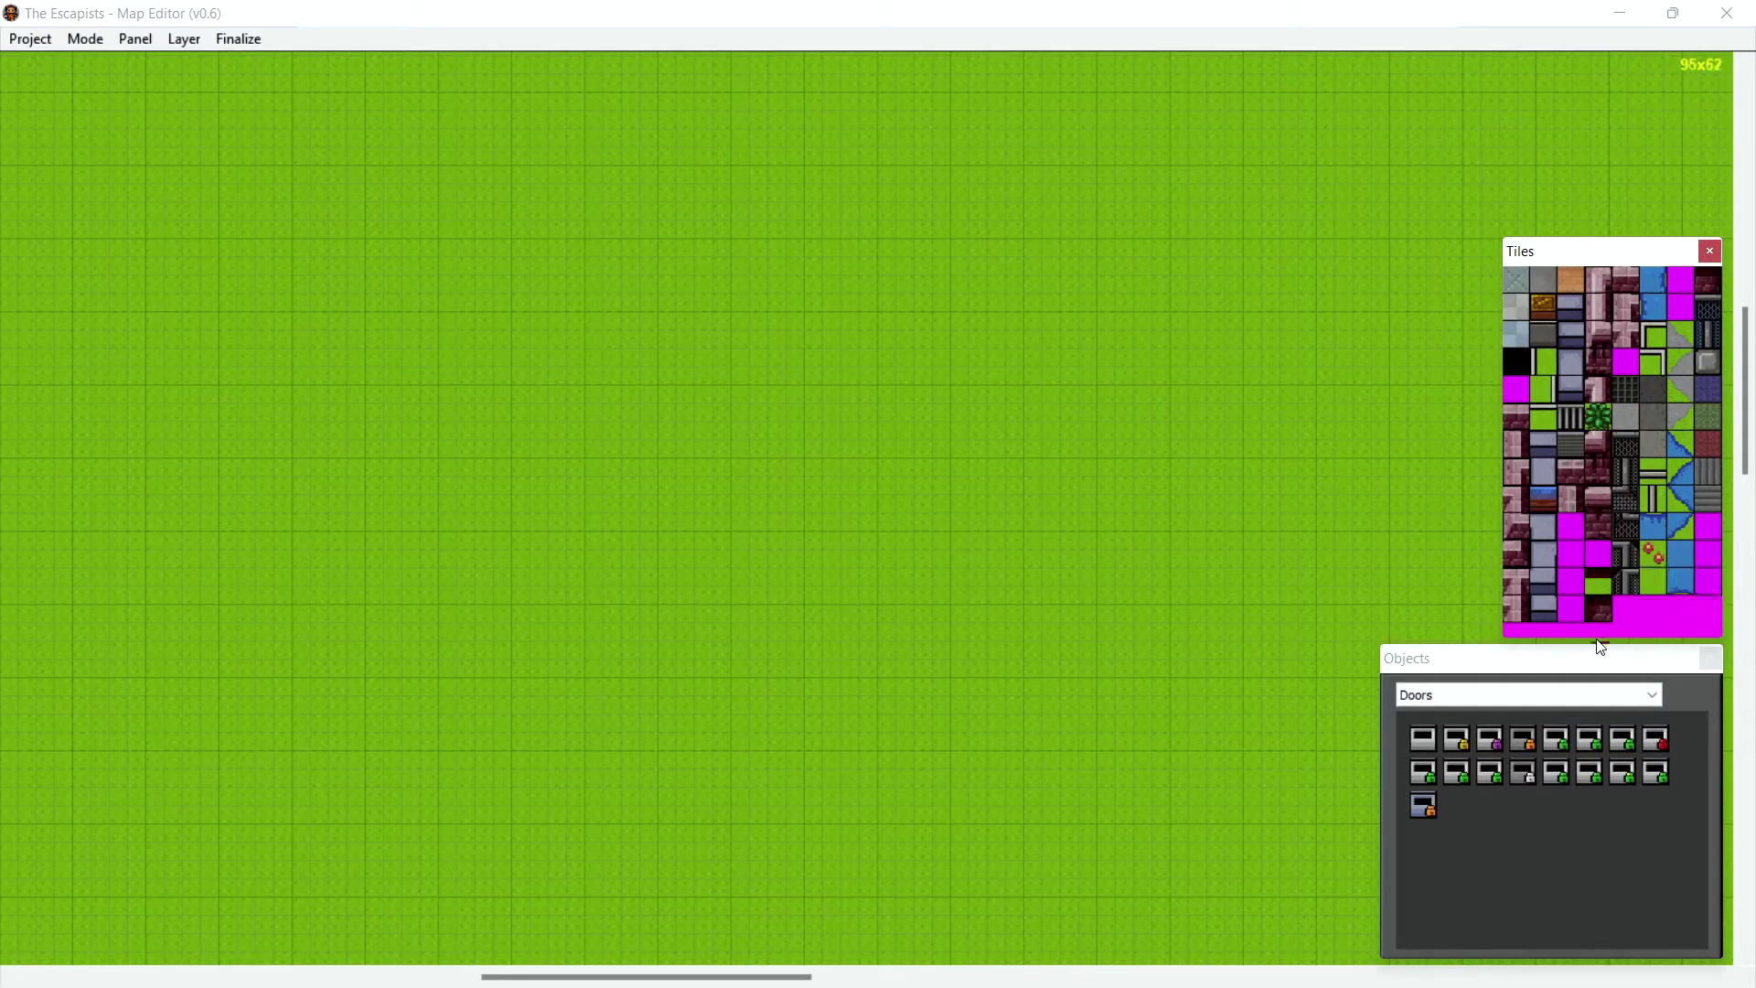
left_click(1618, 695)
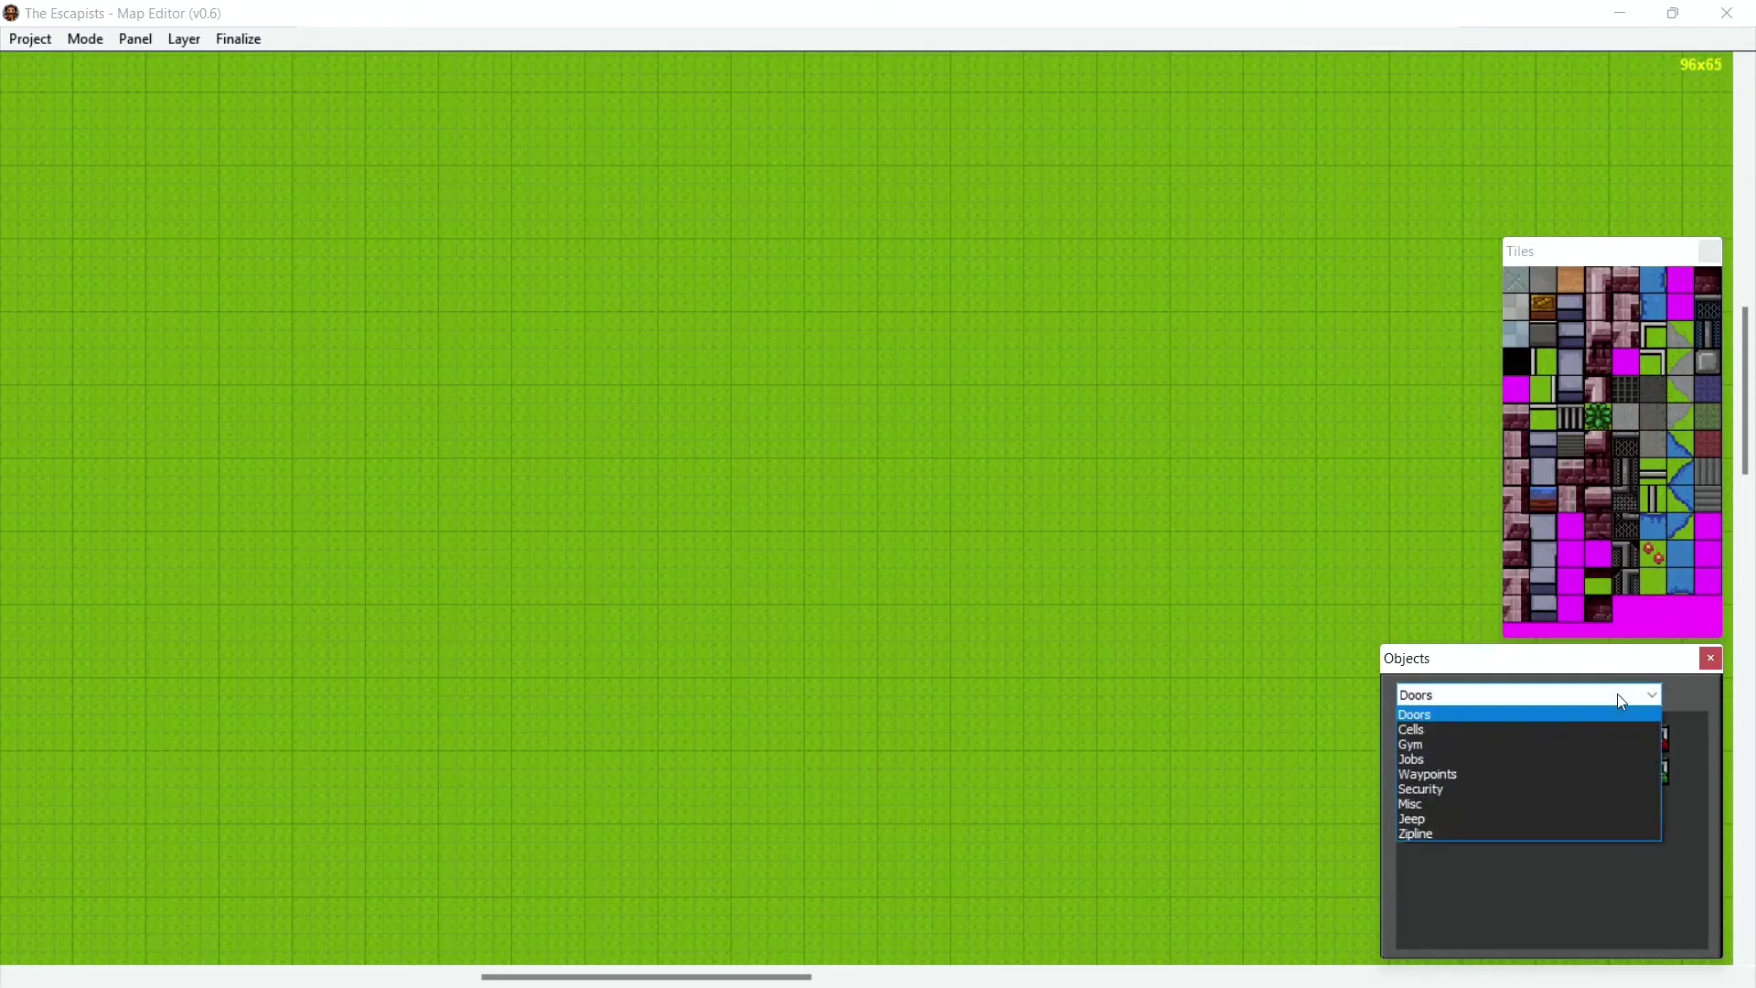
left_click(1595, 729)
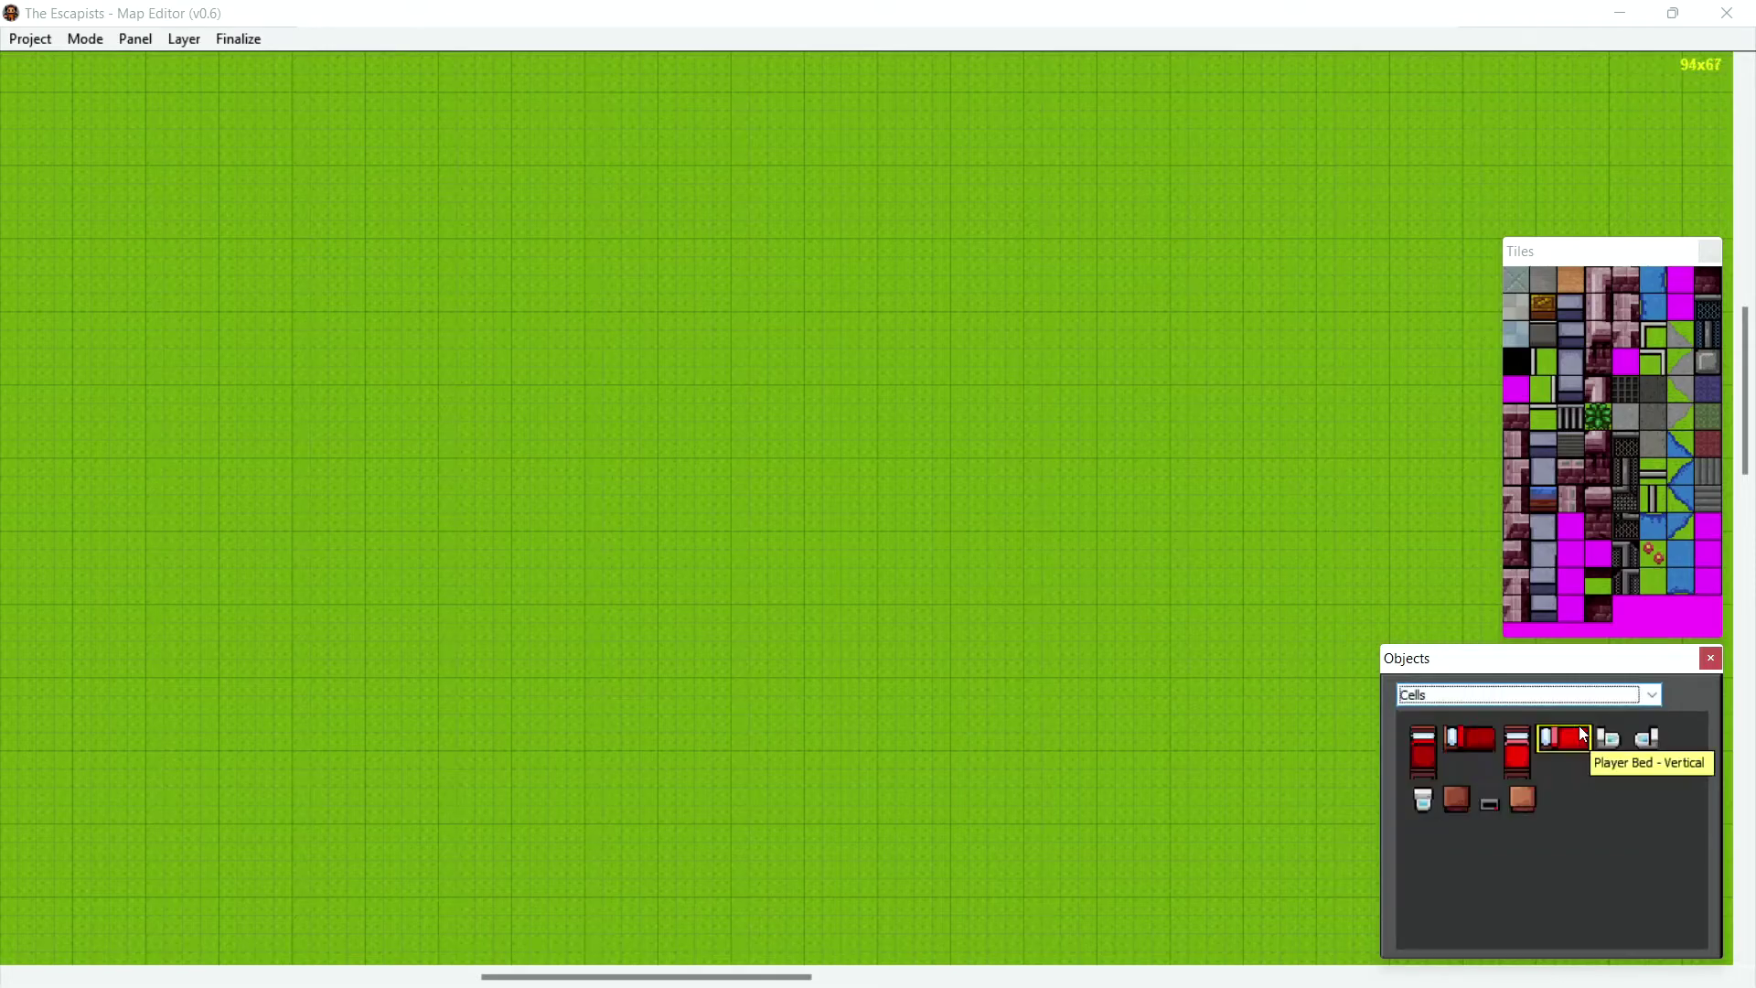
left_click(1633, 703)
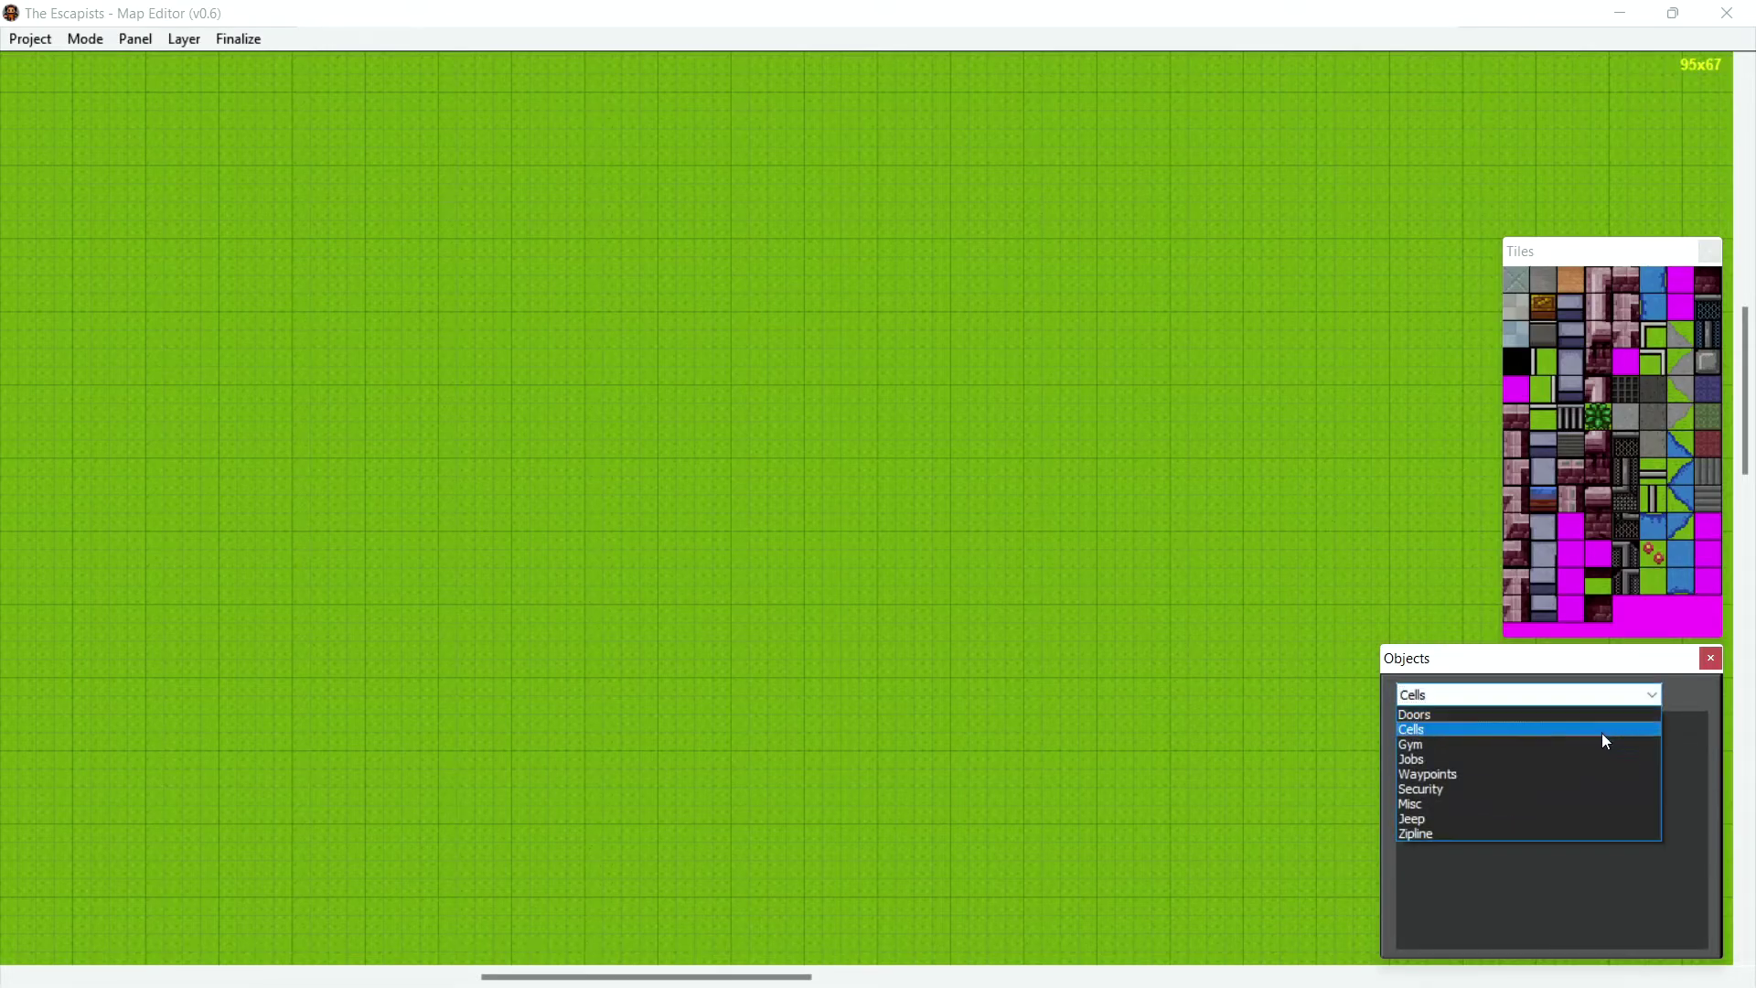
left_click(1605, 746)
left_click(1636, 702)
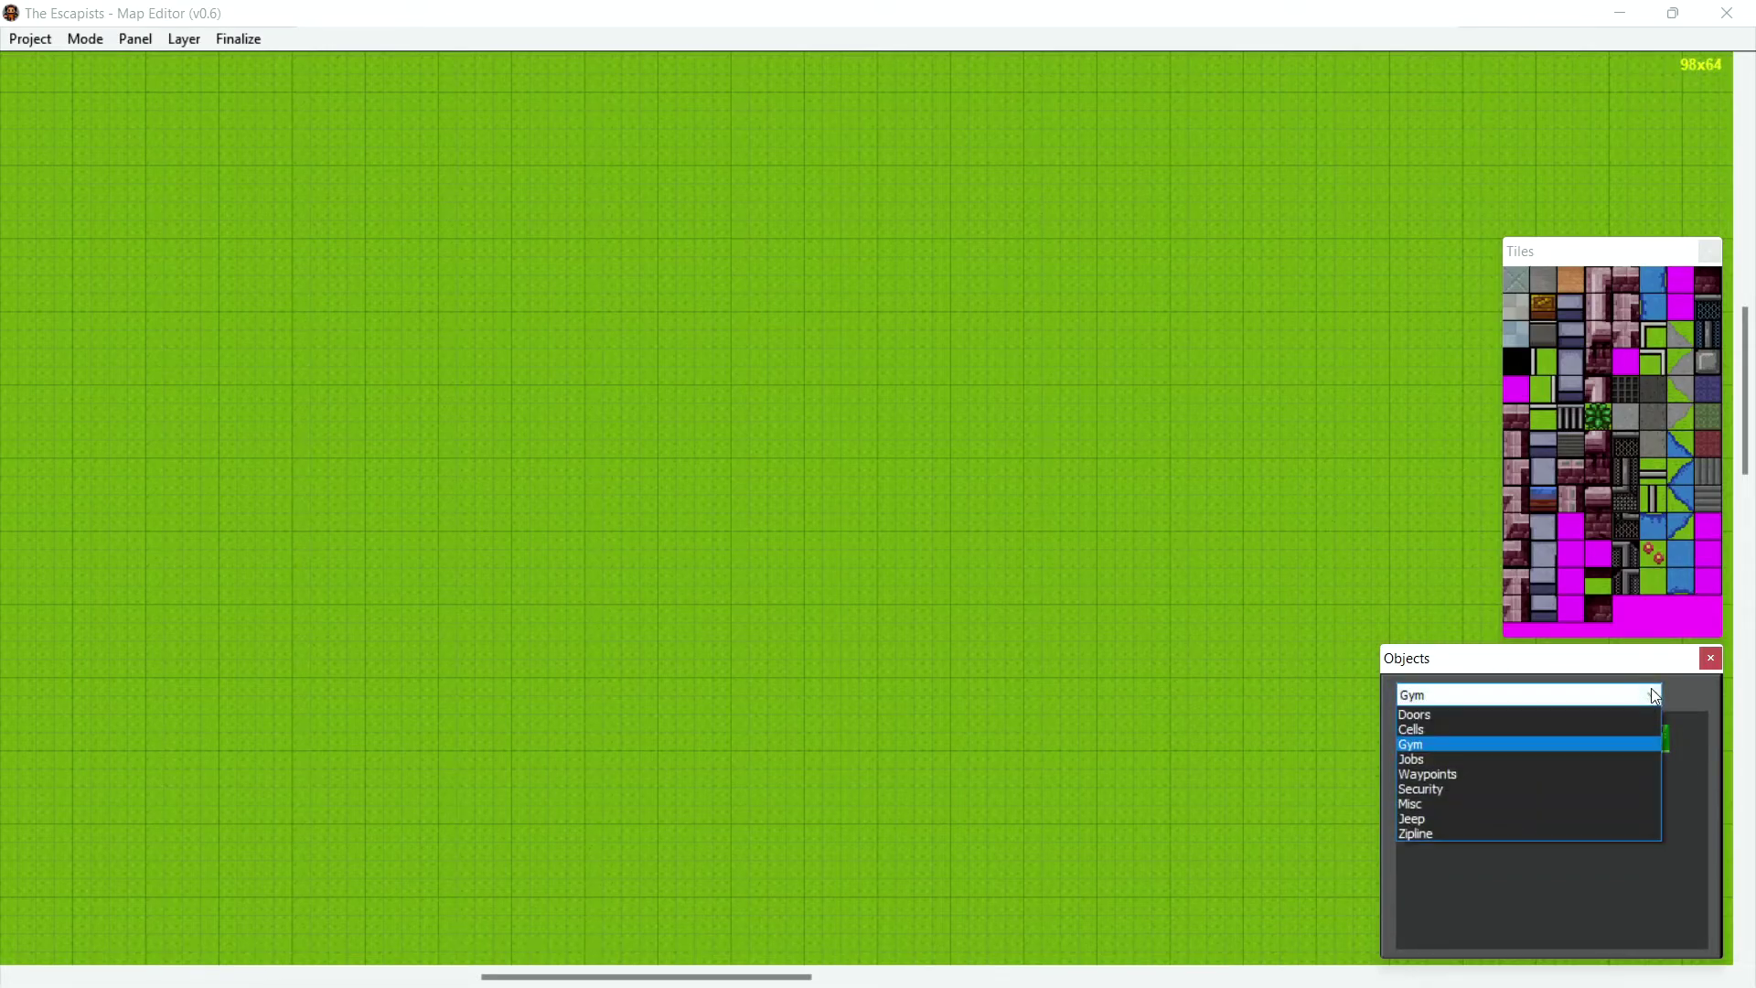
left_click(1556, 749)
left_click(1583, 700)
scroll(1539, 764, "up", 1)
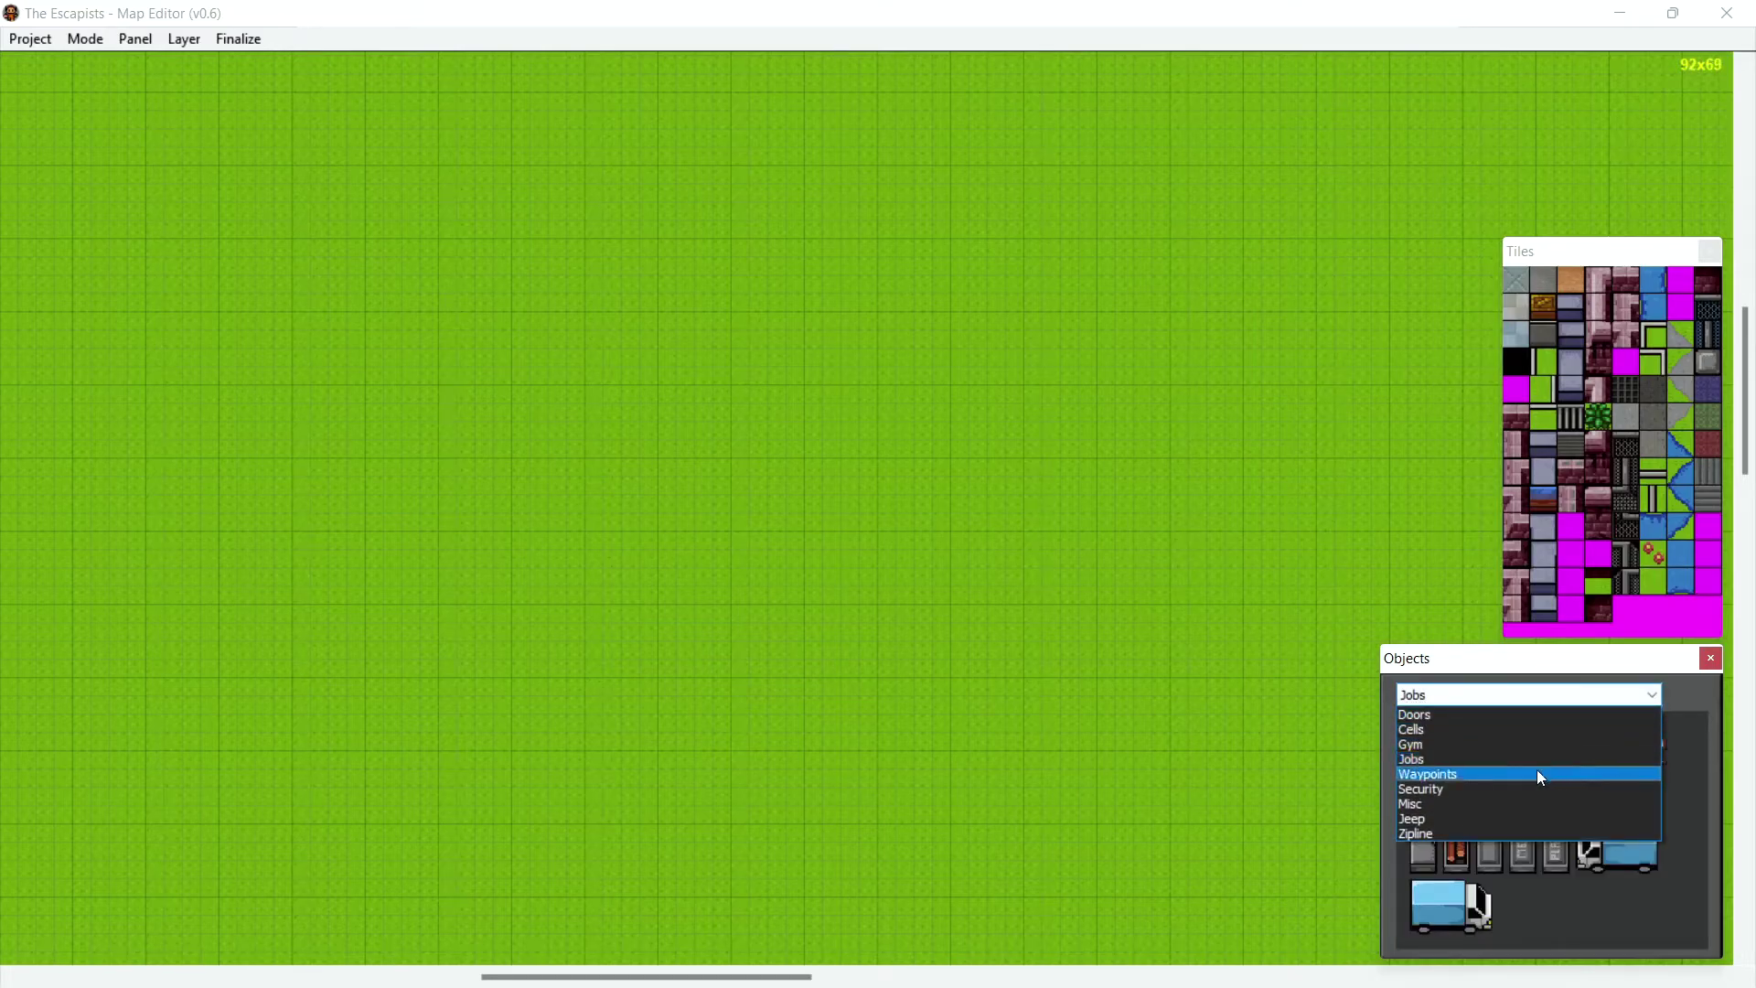
left_click(1539, 770)
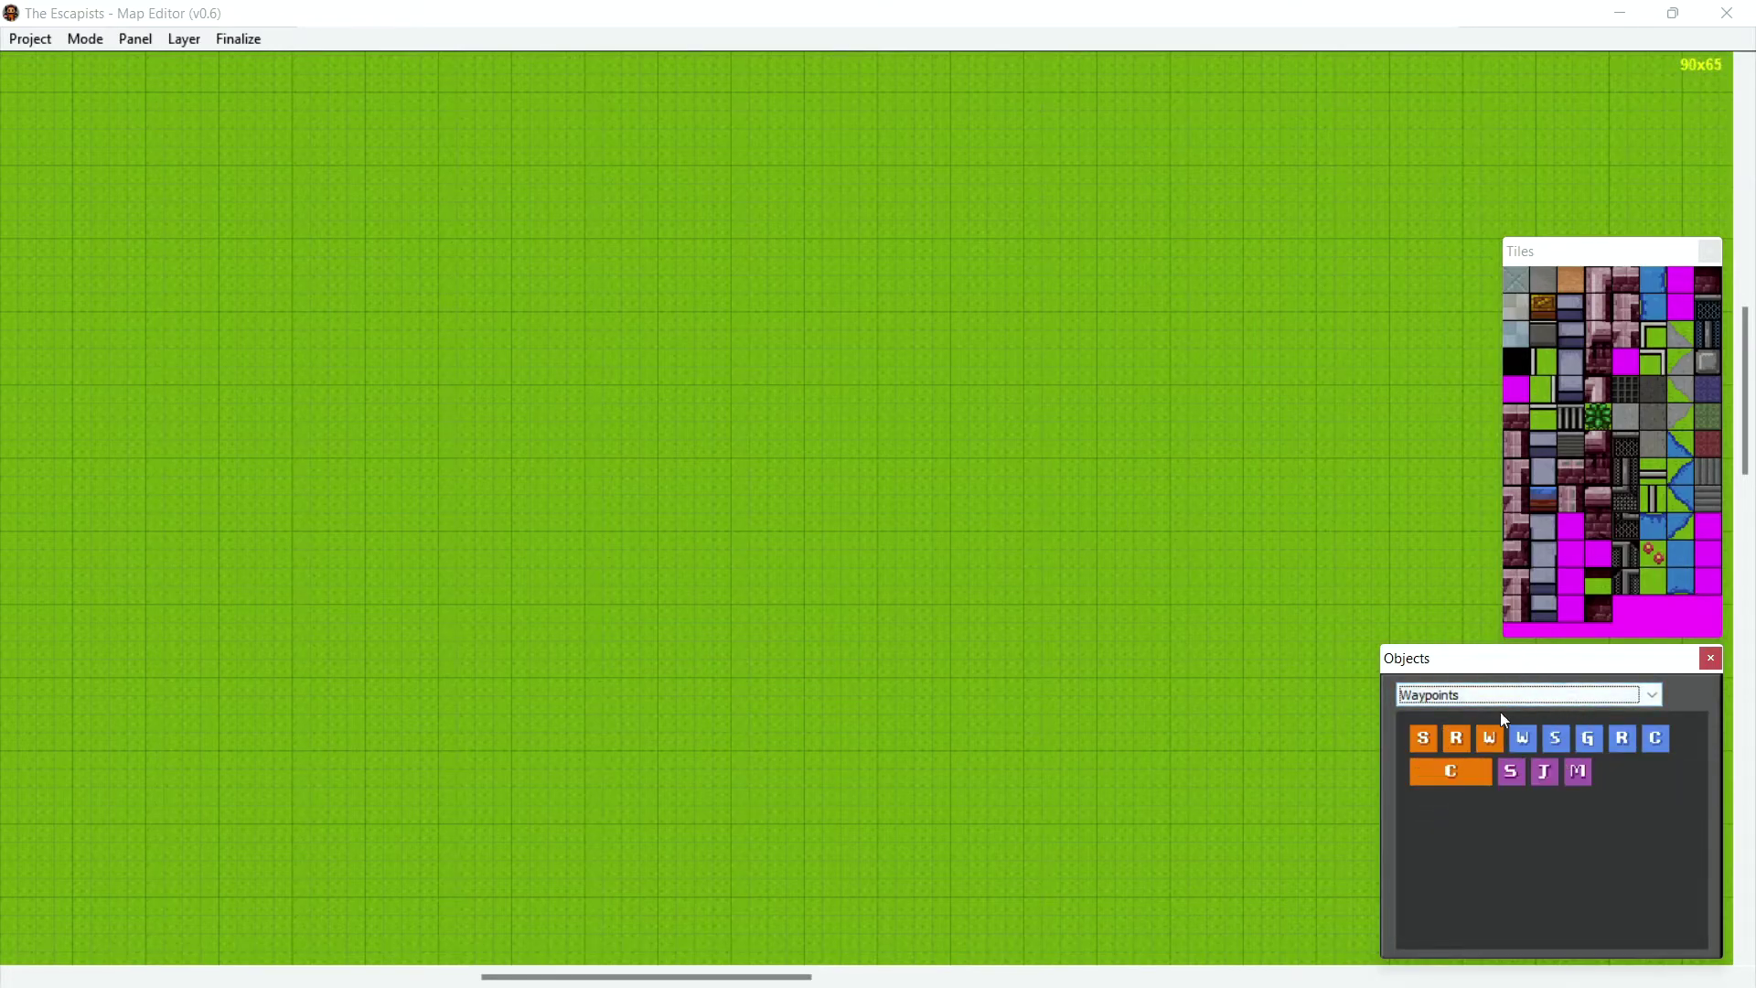
left_click(1477, 700)
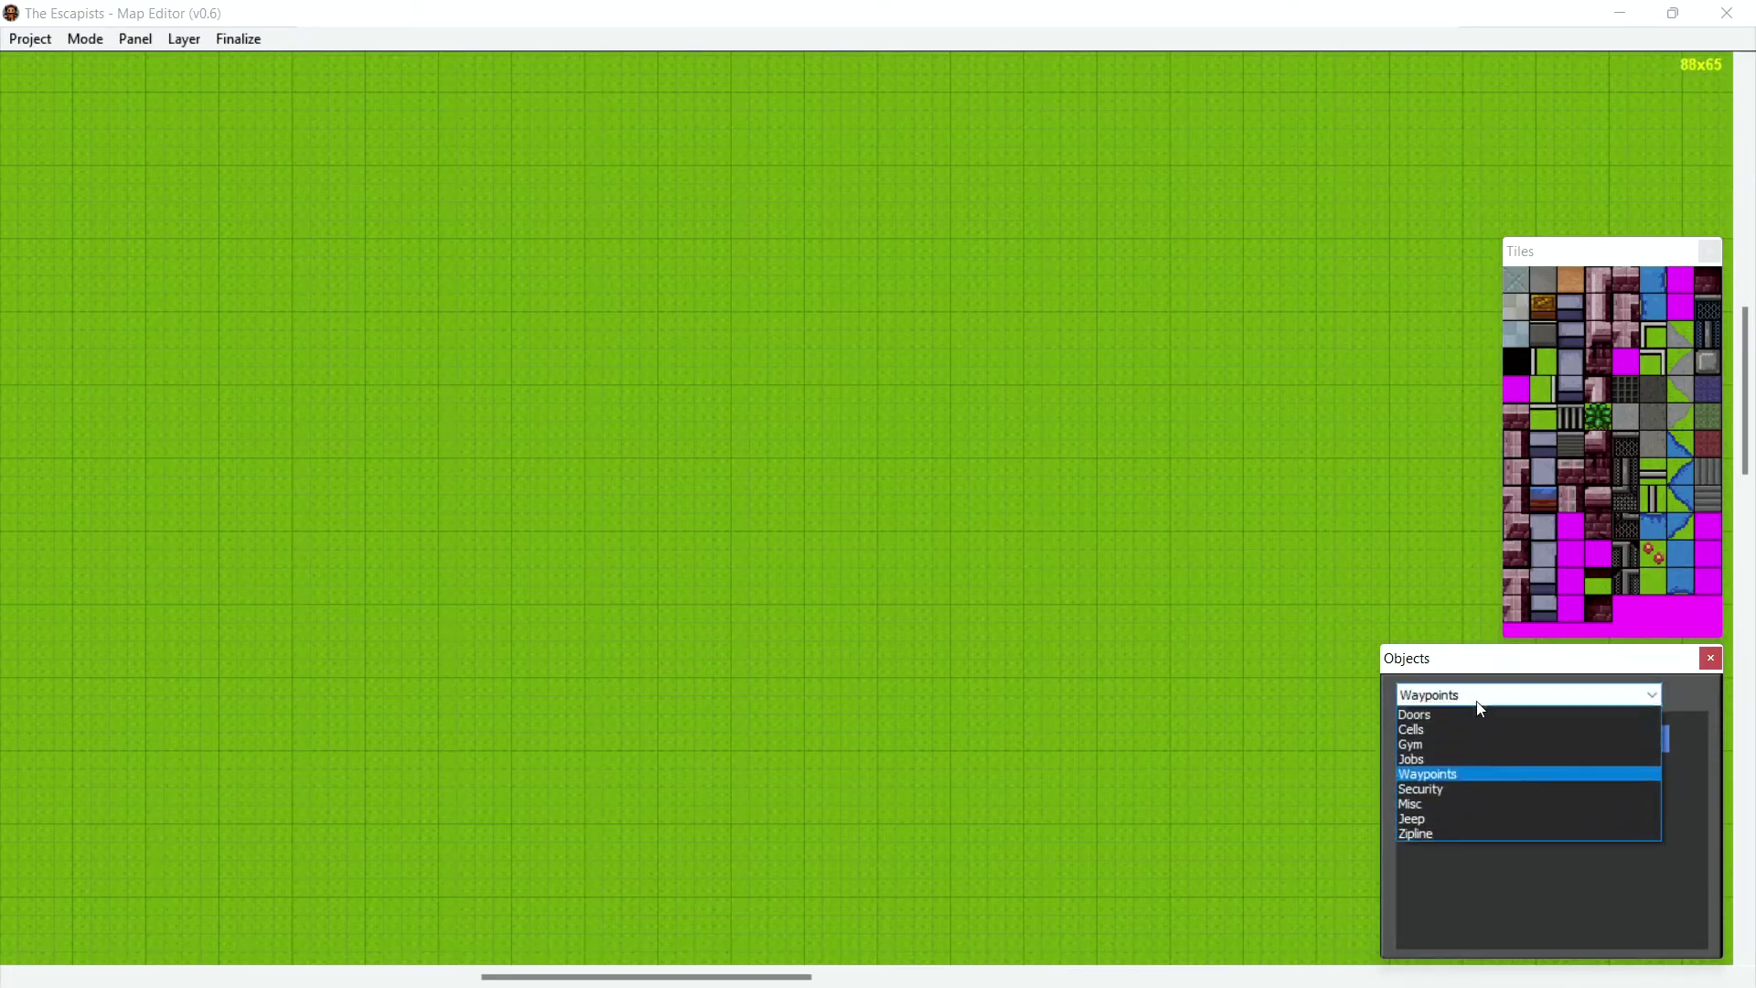
left_click(1441, 788)
left_click(1580, 694)
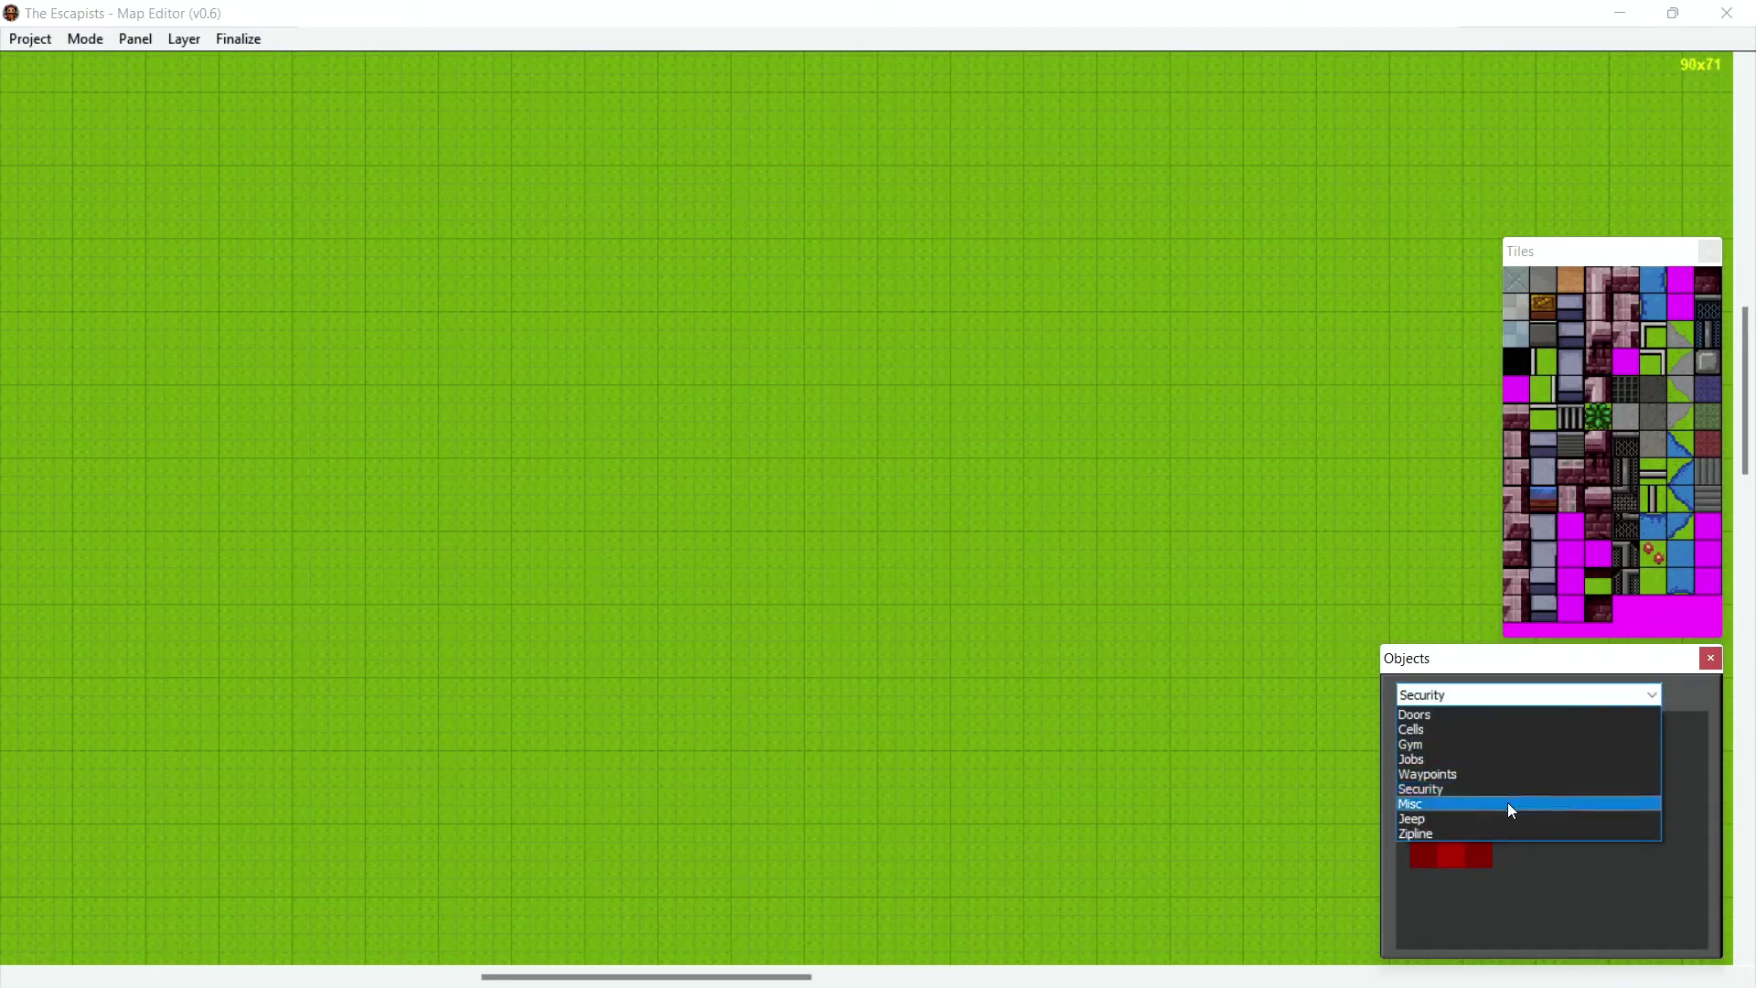
left_click(1507, 803)
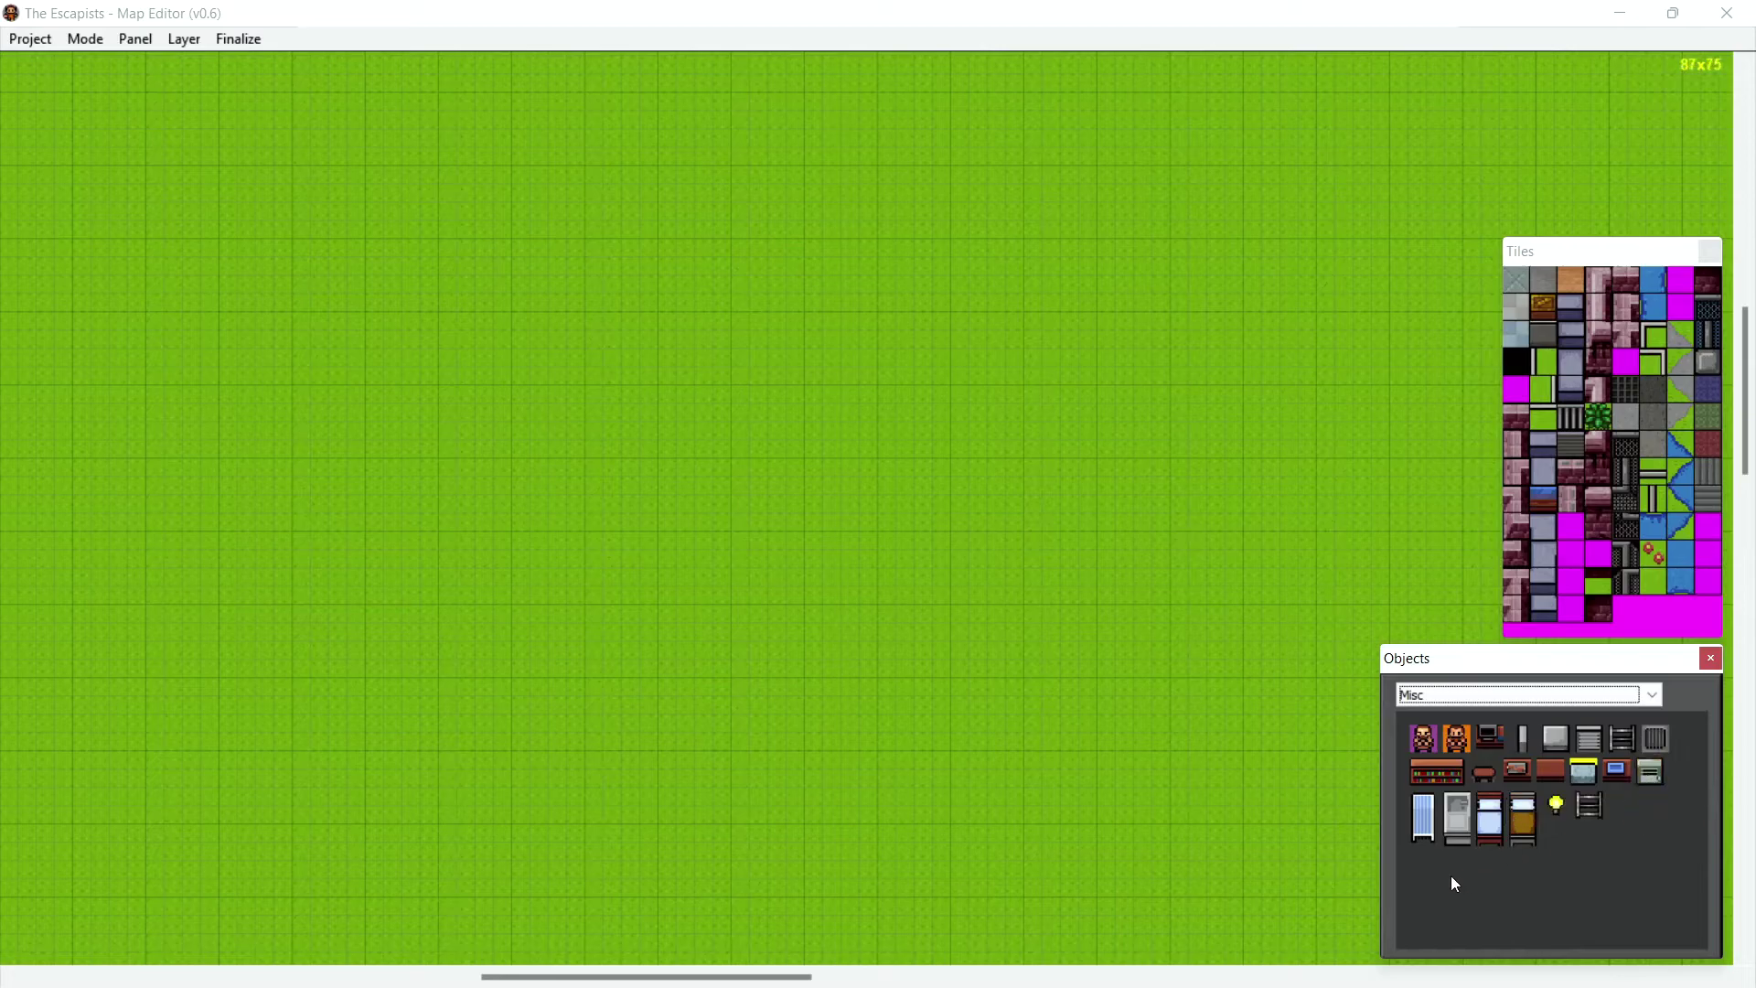
left_click(1511, 684)
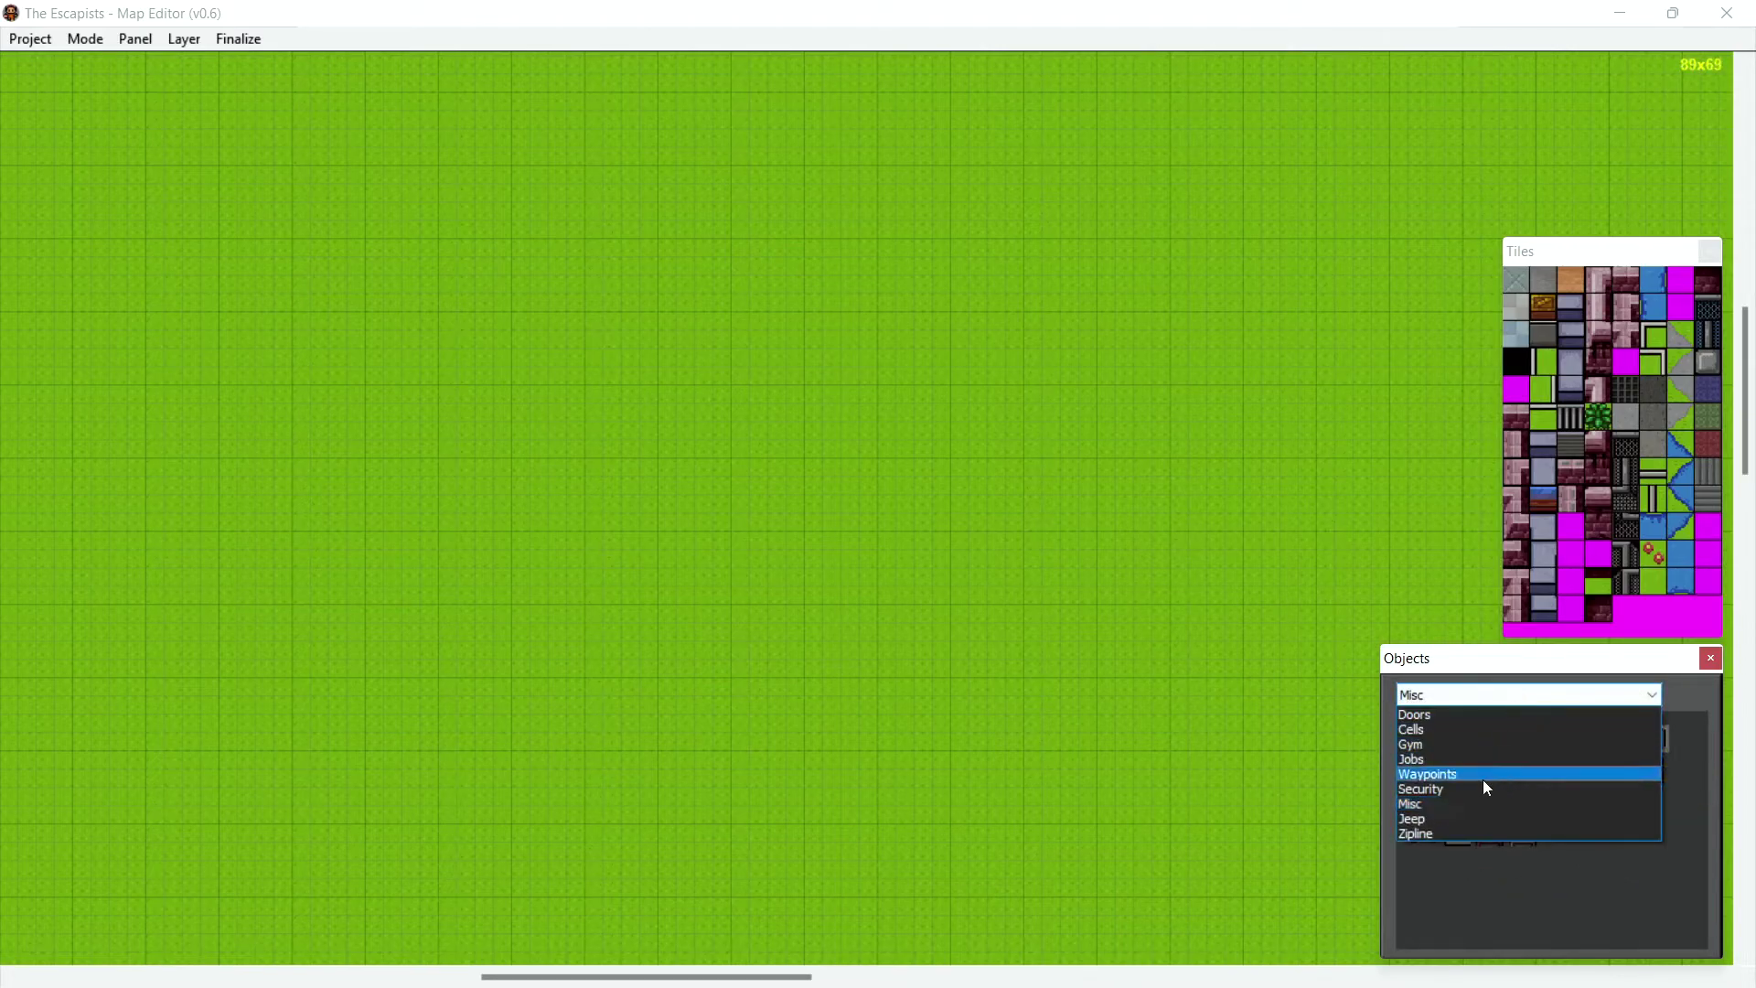
left_click(1464, 818)
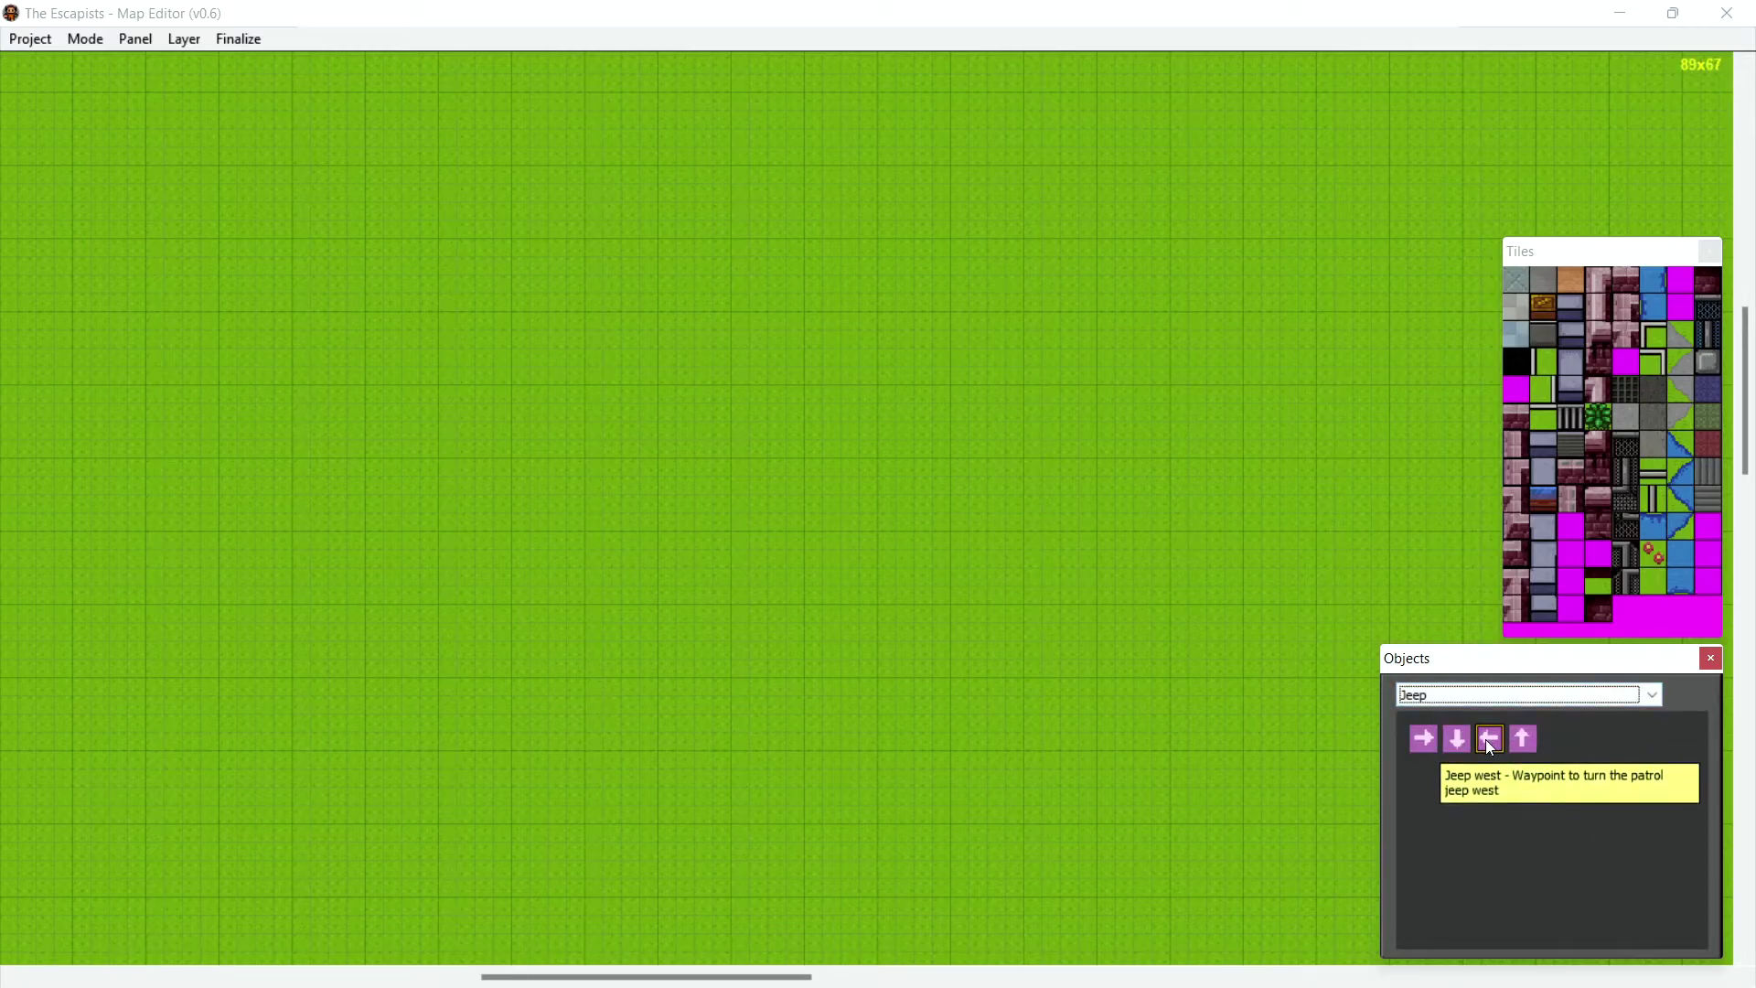
left_click(1560, 697)
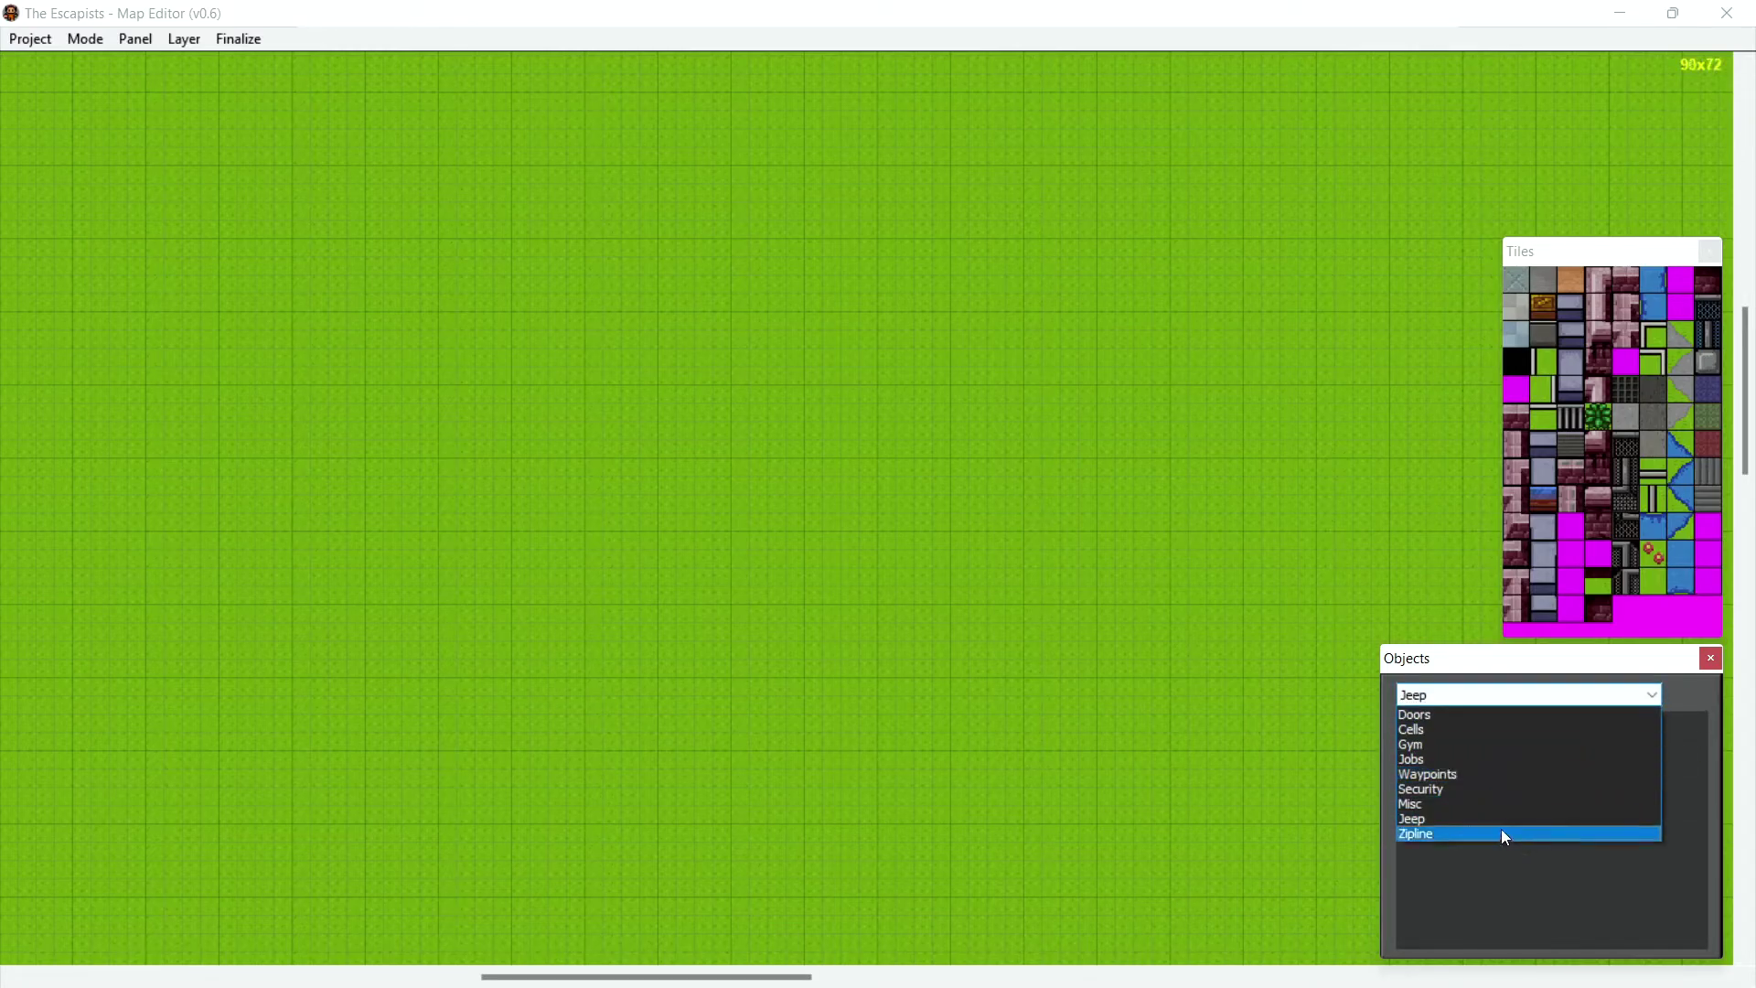
left_click(1522, 833)
left_click(1609, 702)
left_click(1586, 716)
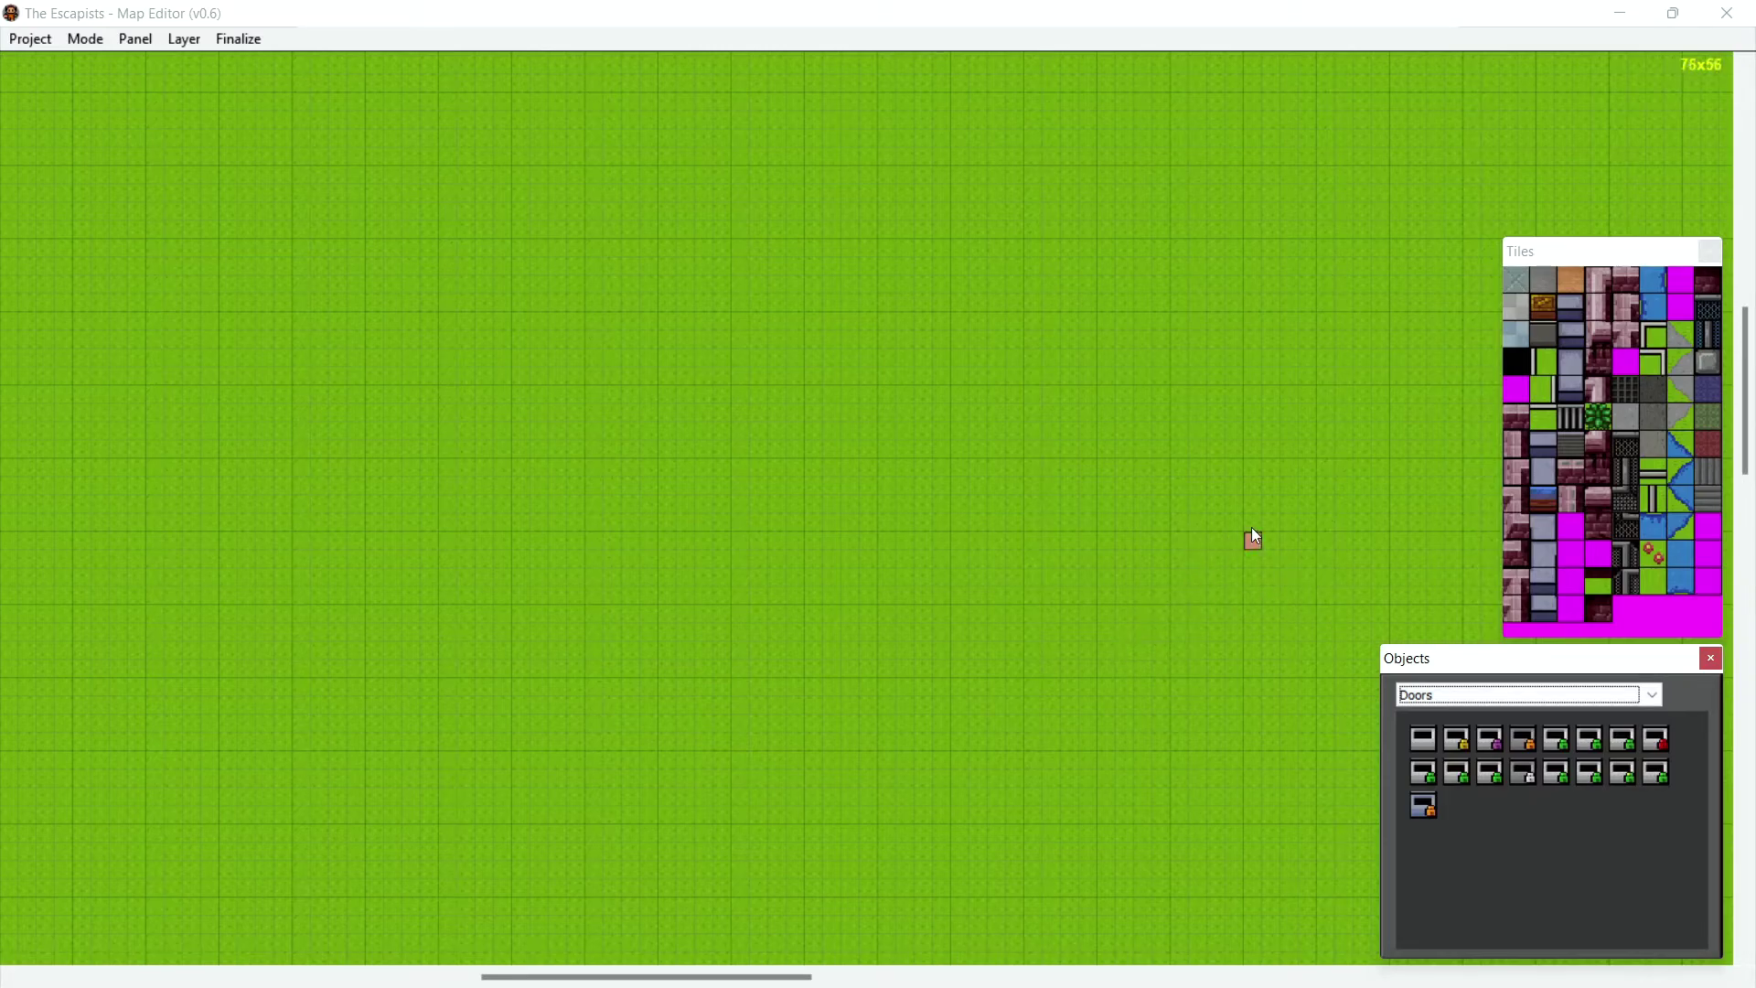
Lay a short row of chippable wall tiles on the grass above-left of the map centre.
left_click(1518, 474)
left_click(668, 321)
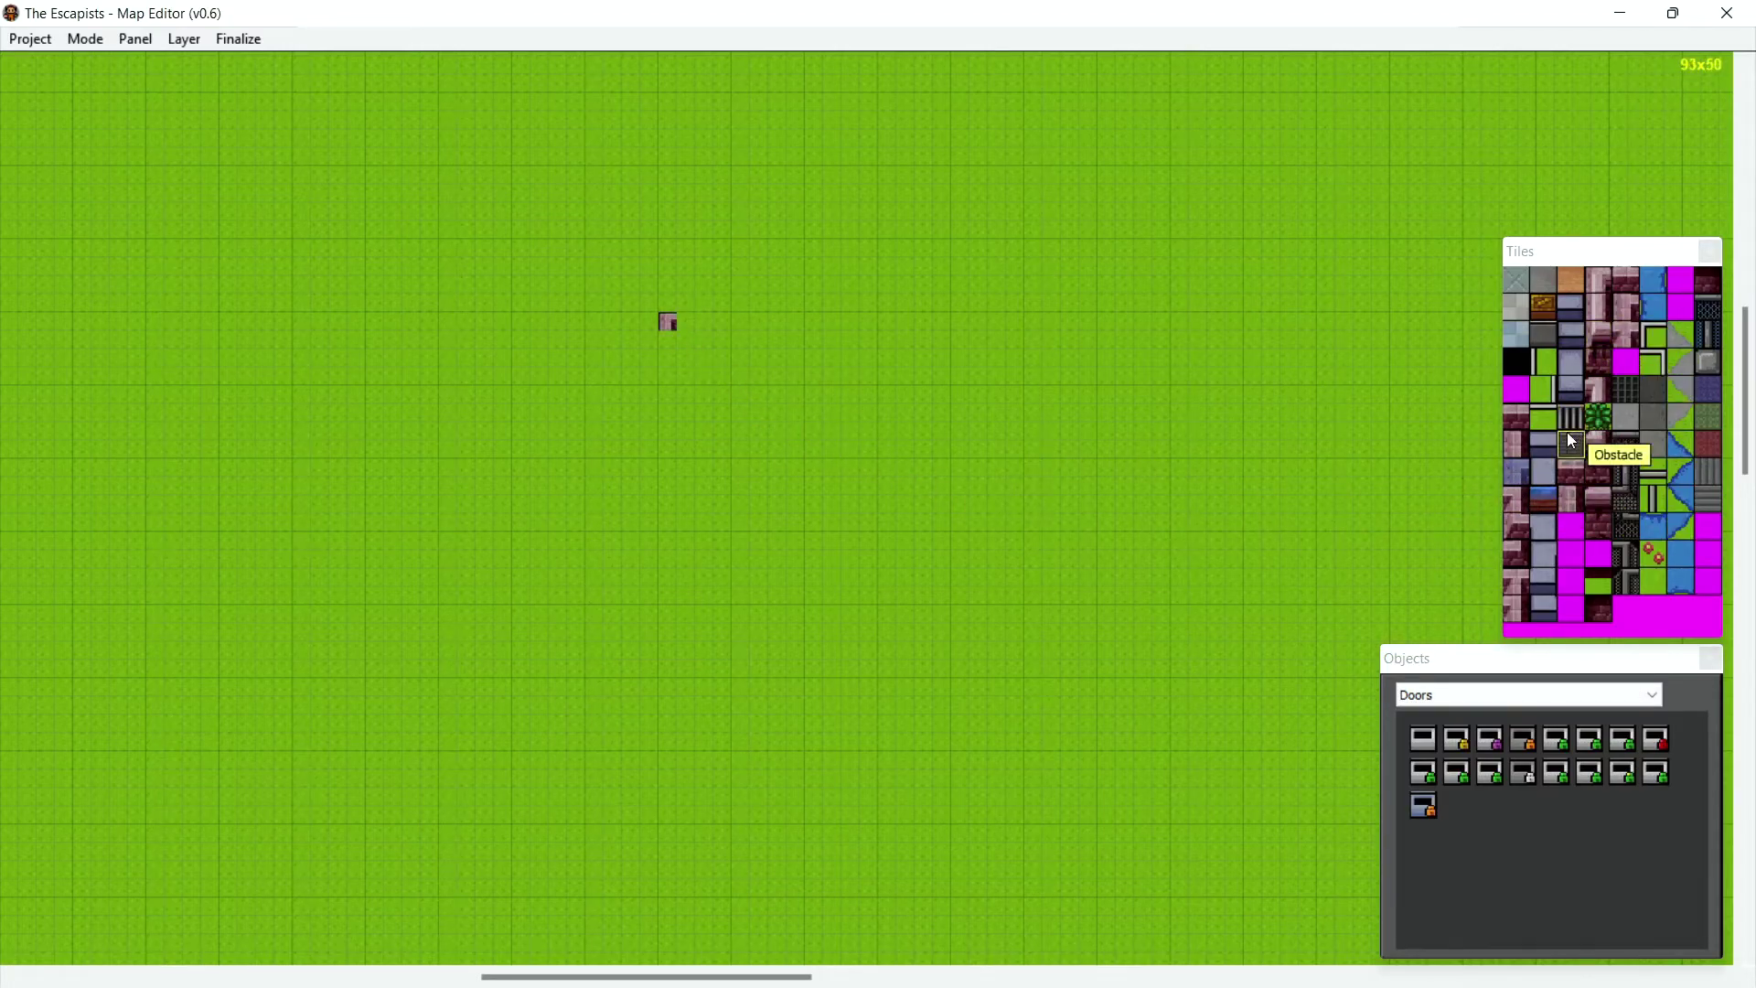
left_click(1517, 417)
left_click(686, 322)
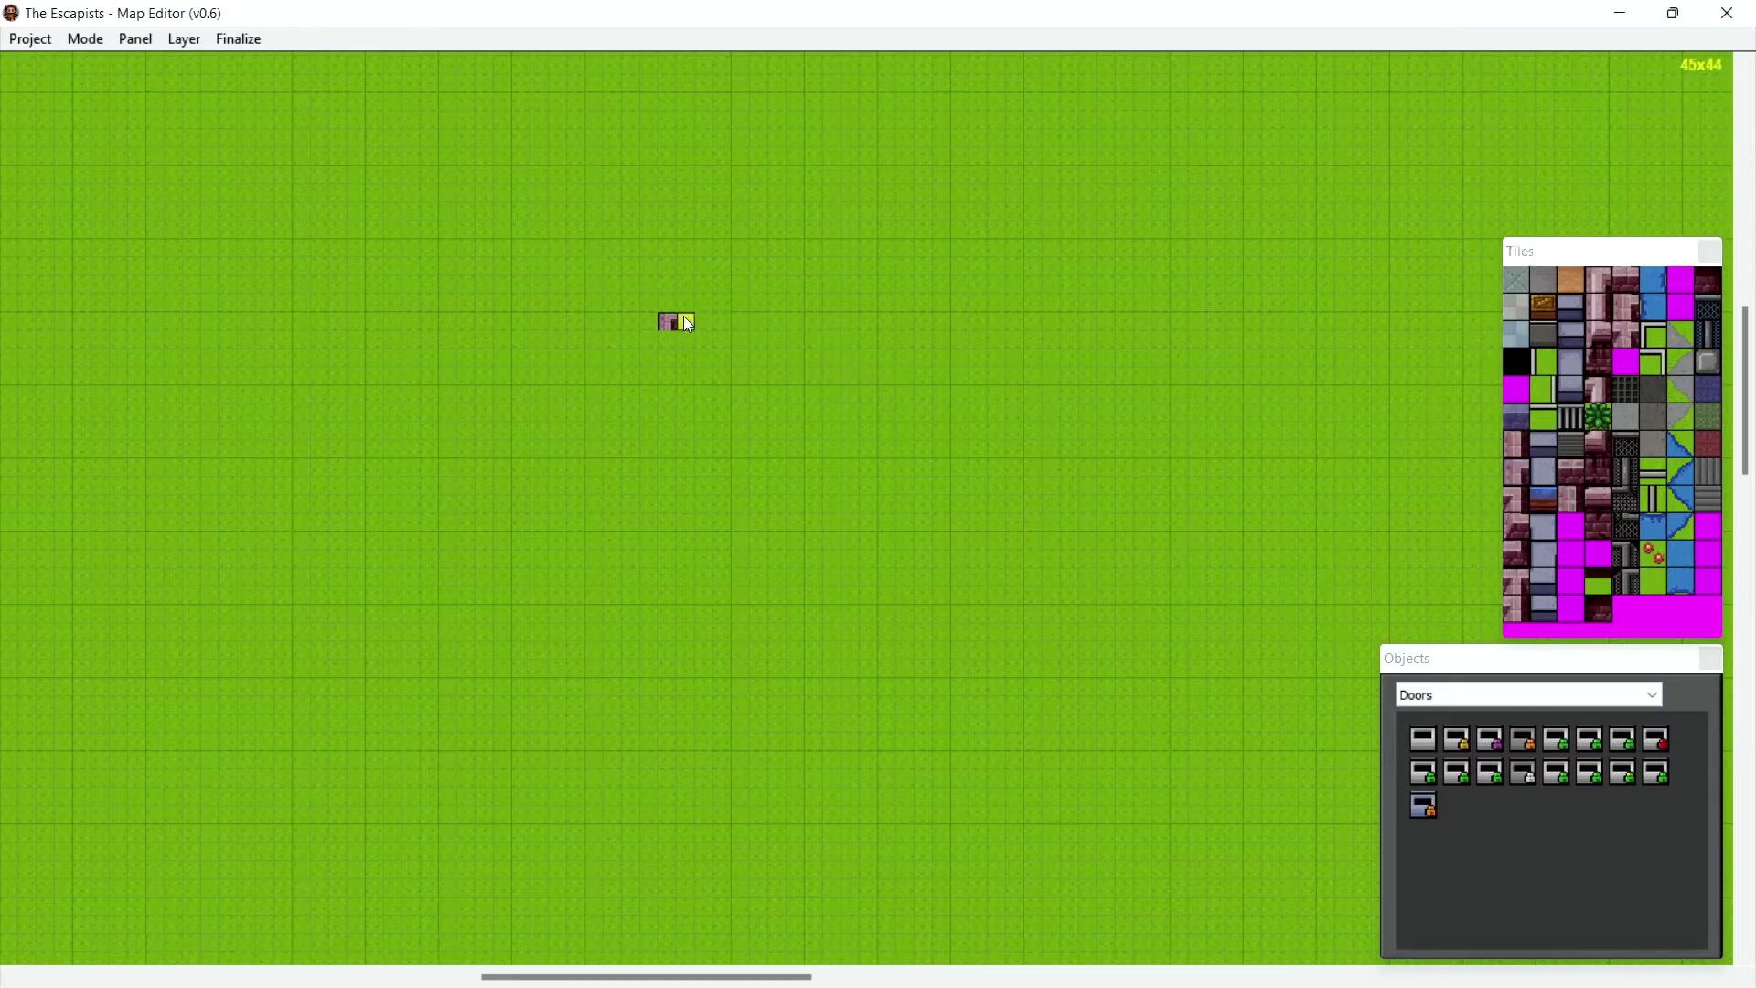
left_click_drag(716, 321, 725, 322)
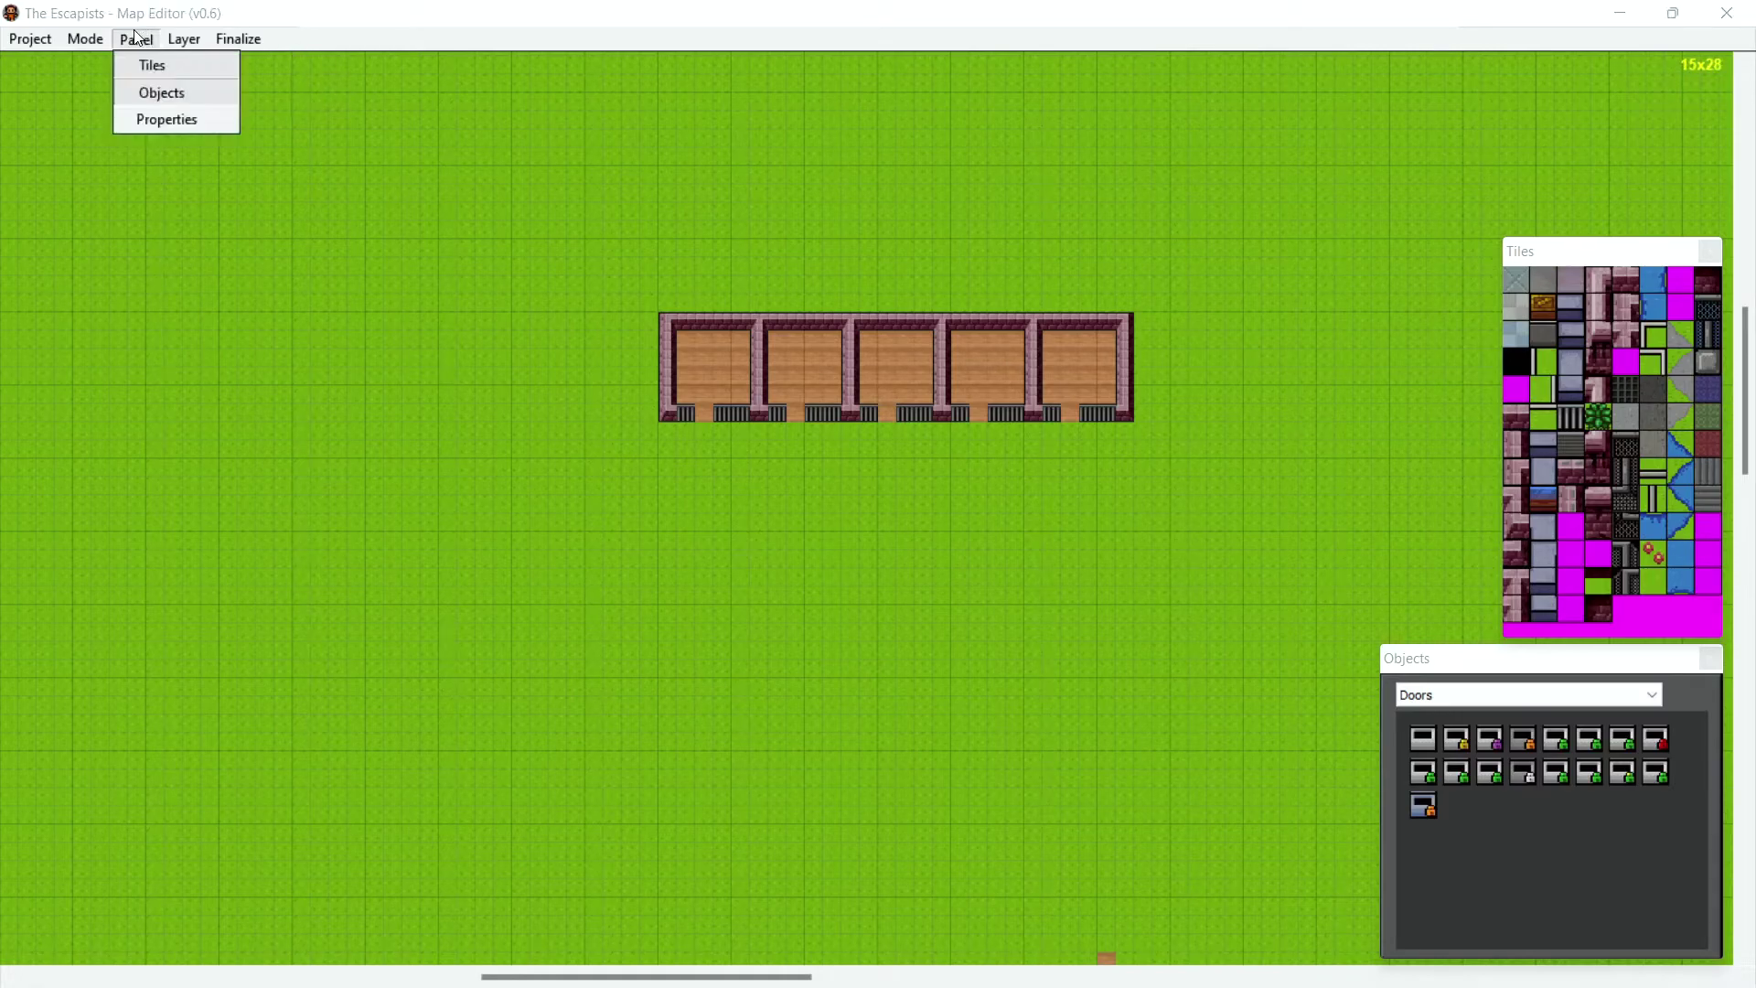
Reopen Properties, set Grounds to InsideOnly, and move the window below the cells.
left_click(161, 118)
left_click_drag(1161, 291, 608, 243)
mouse_move(668, 407)
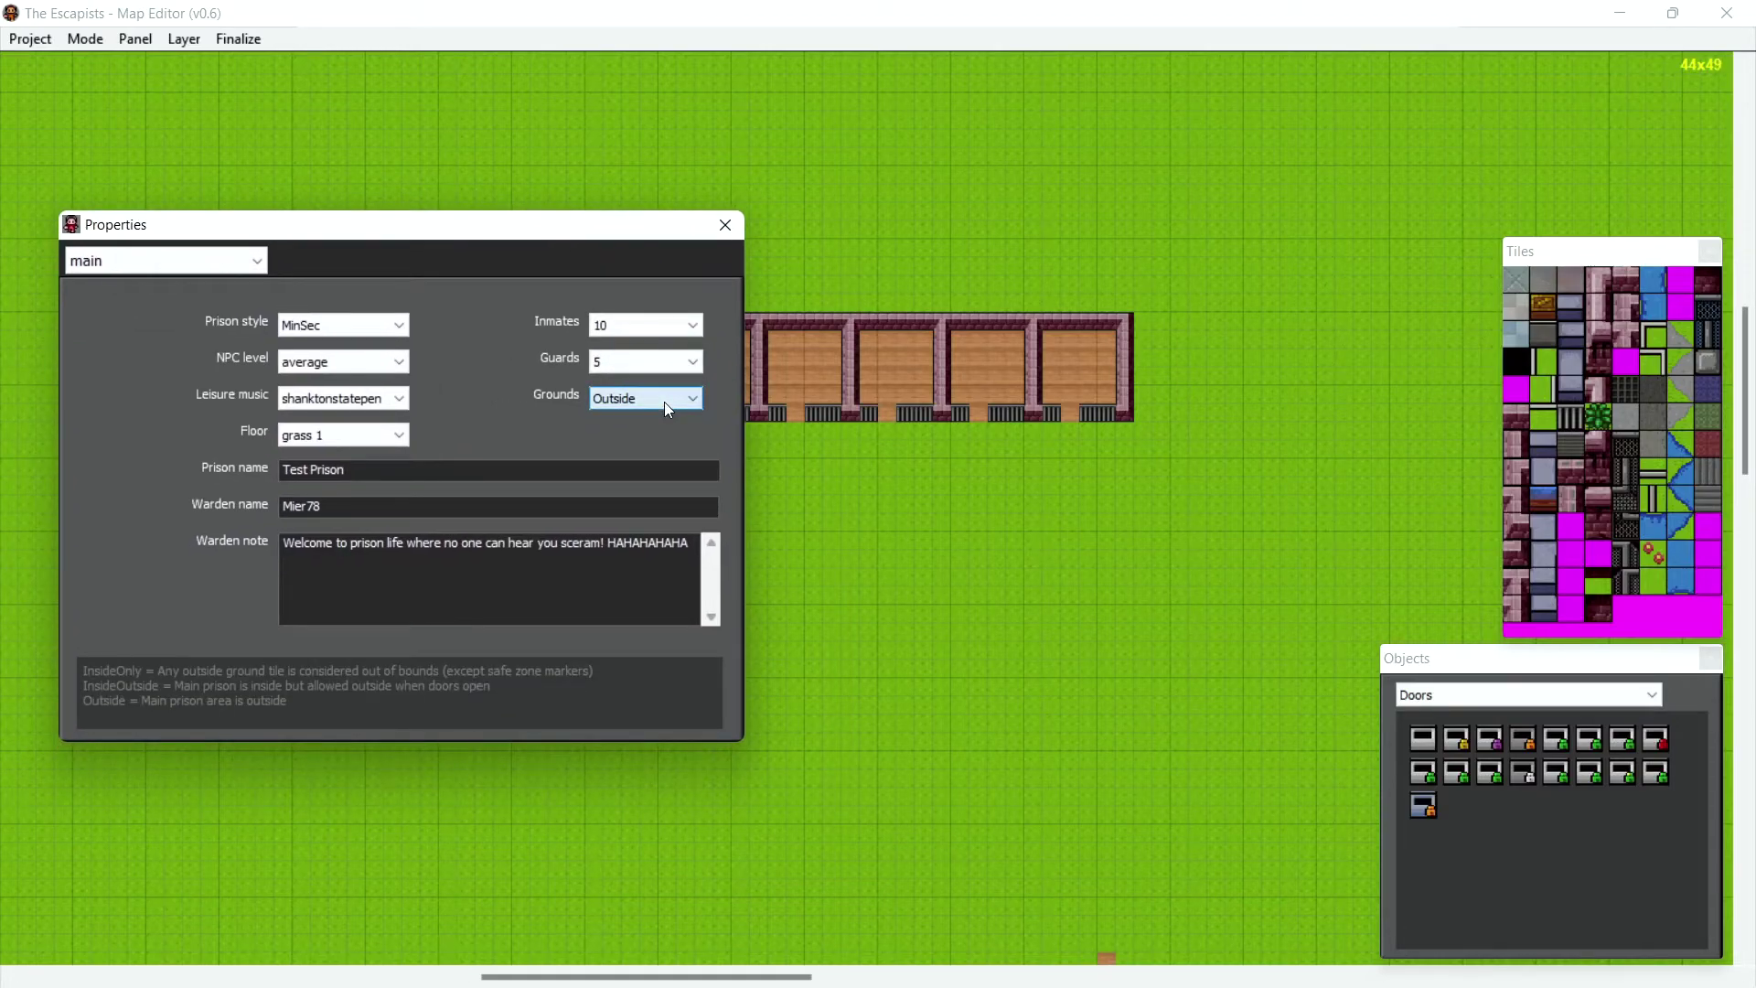
left_click(668, 408)
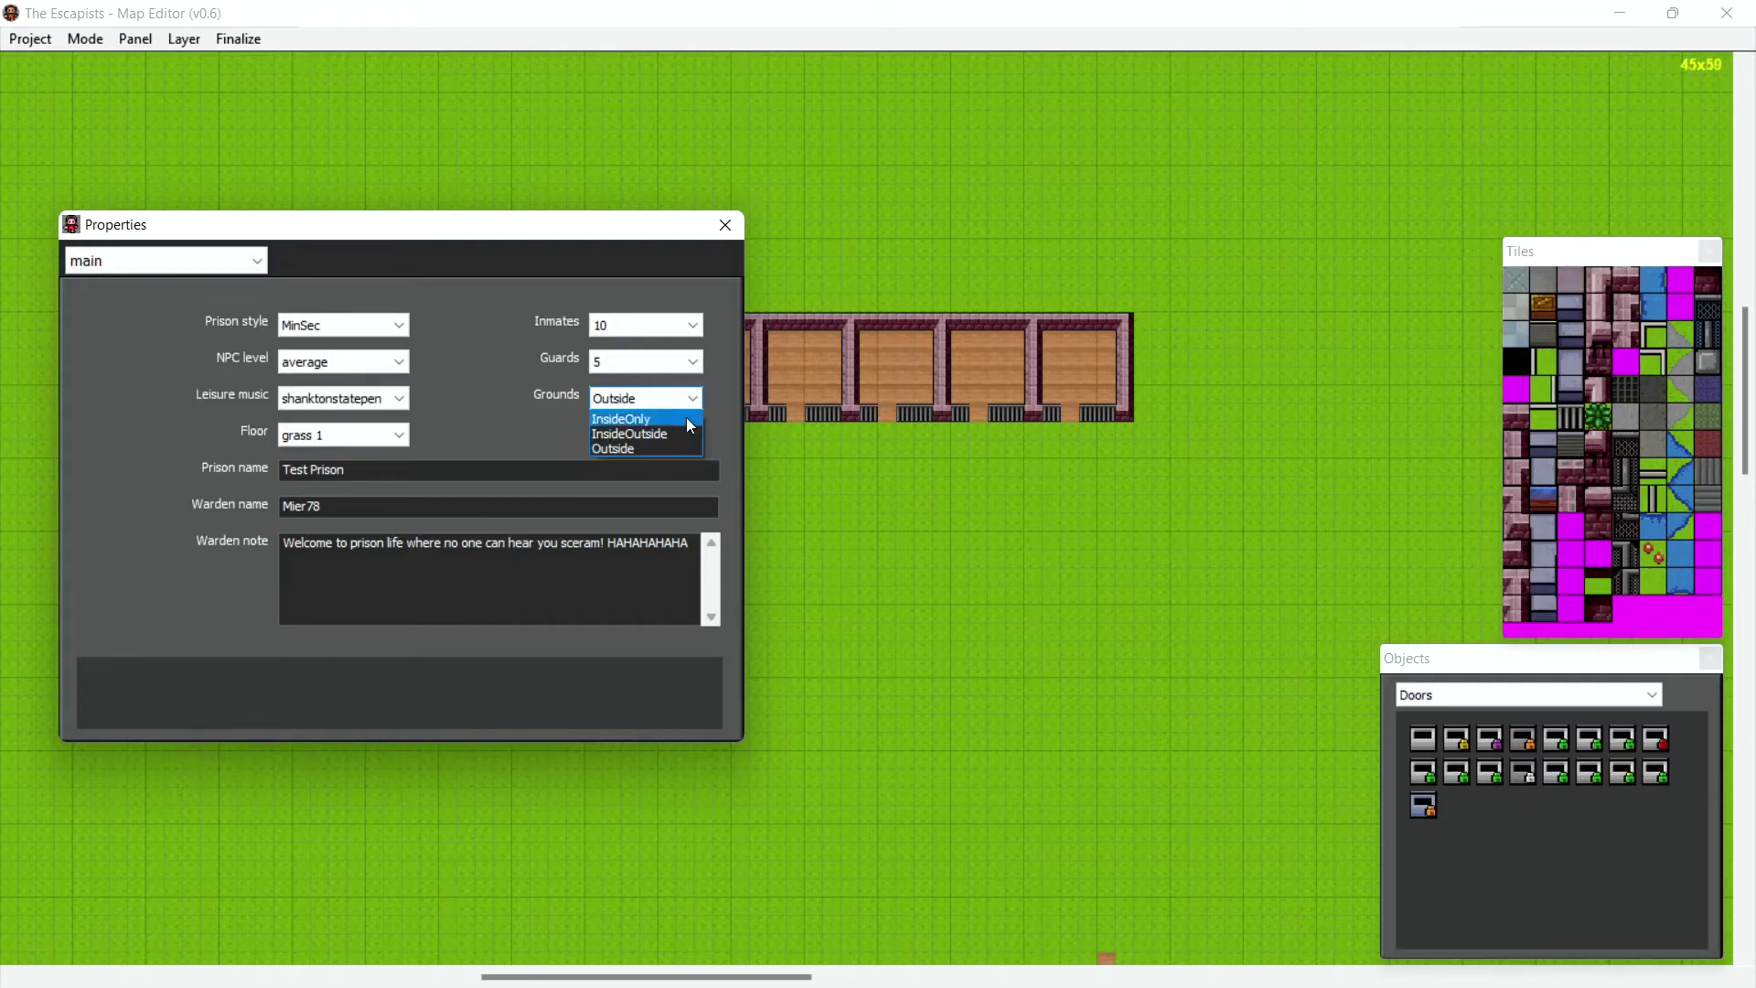
left_click(685, 417)
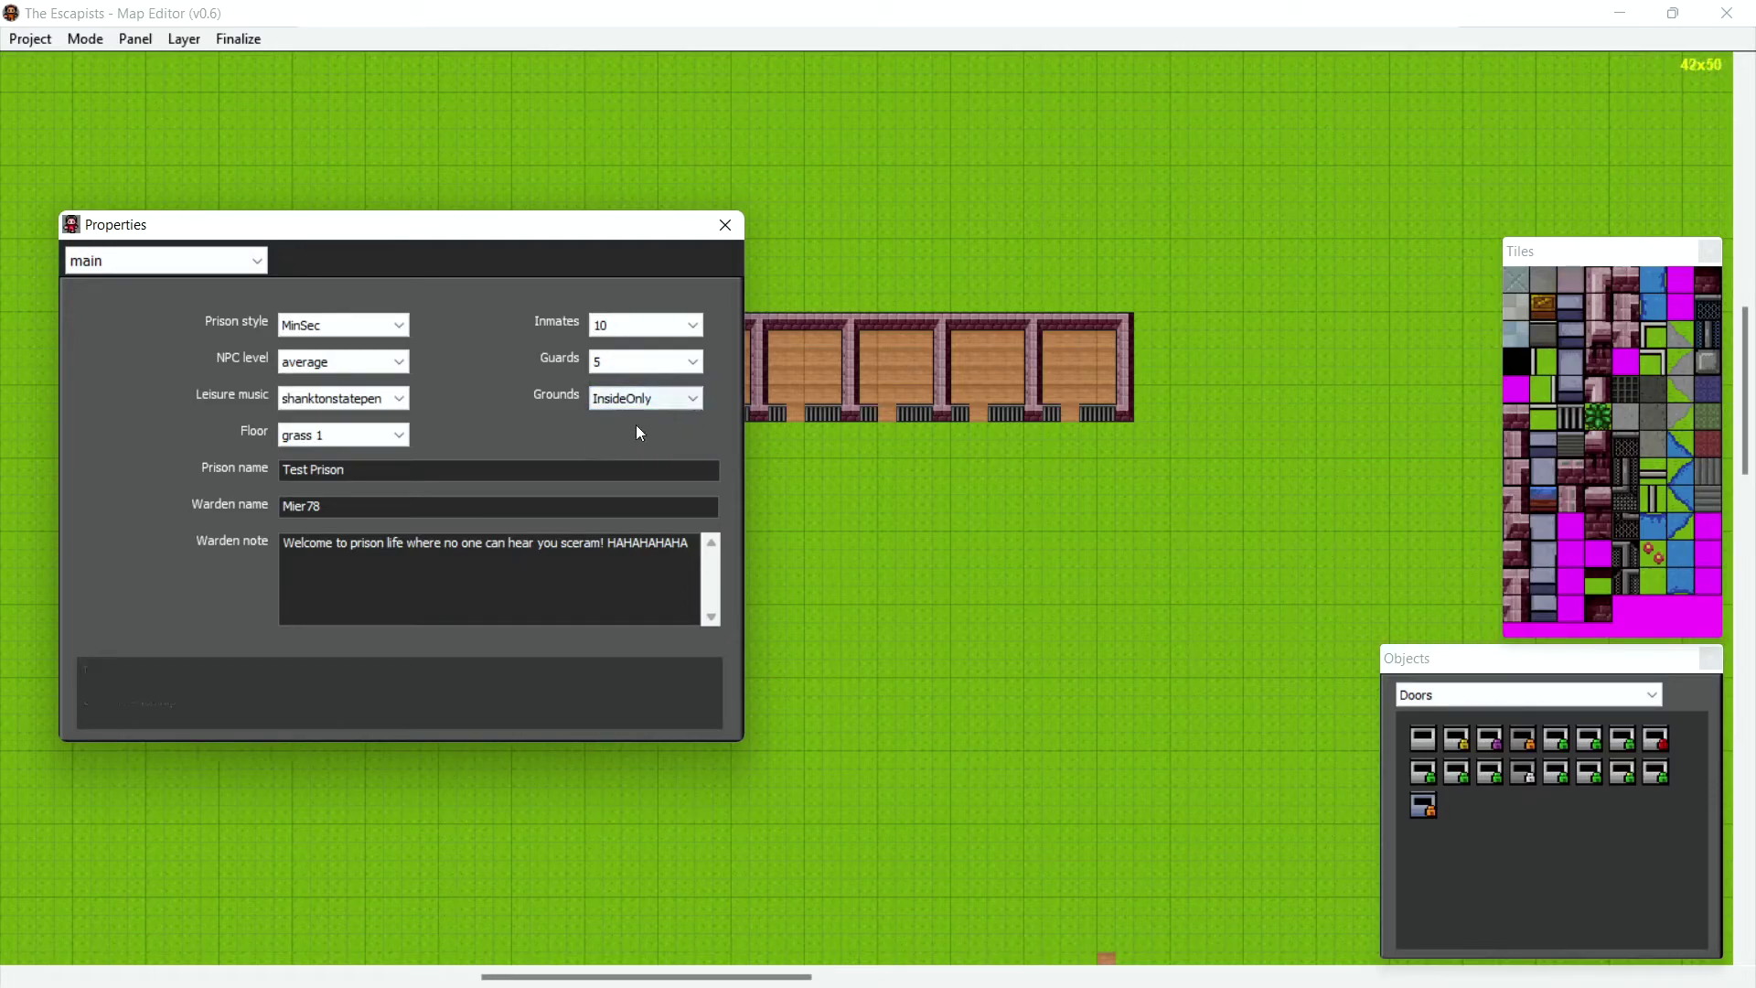
mouse_move(640, 408)
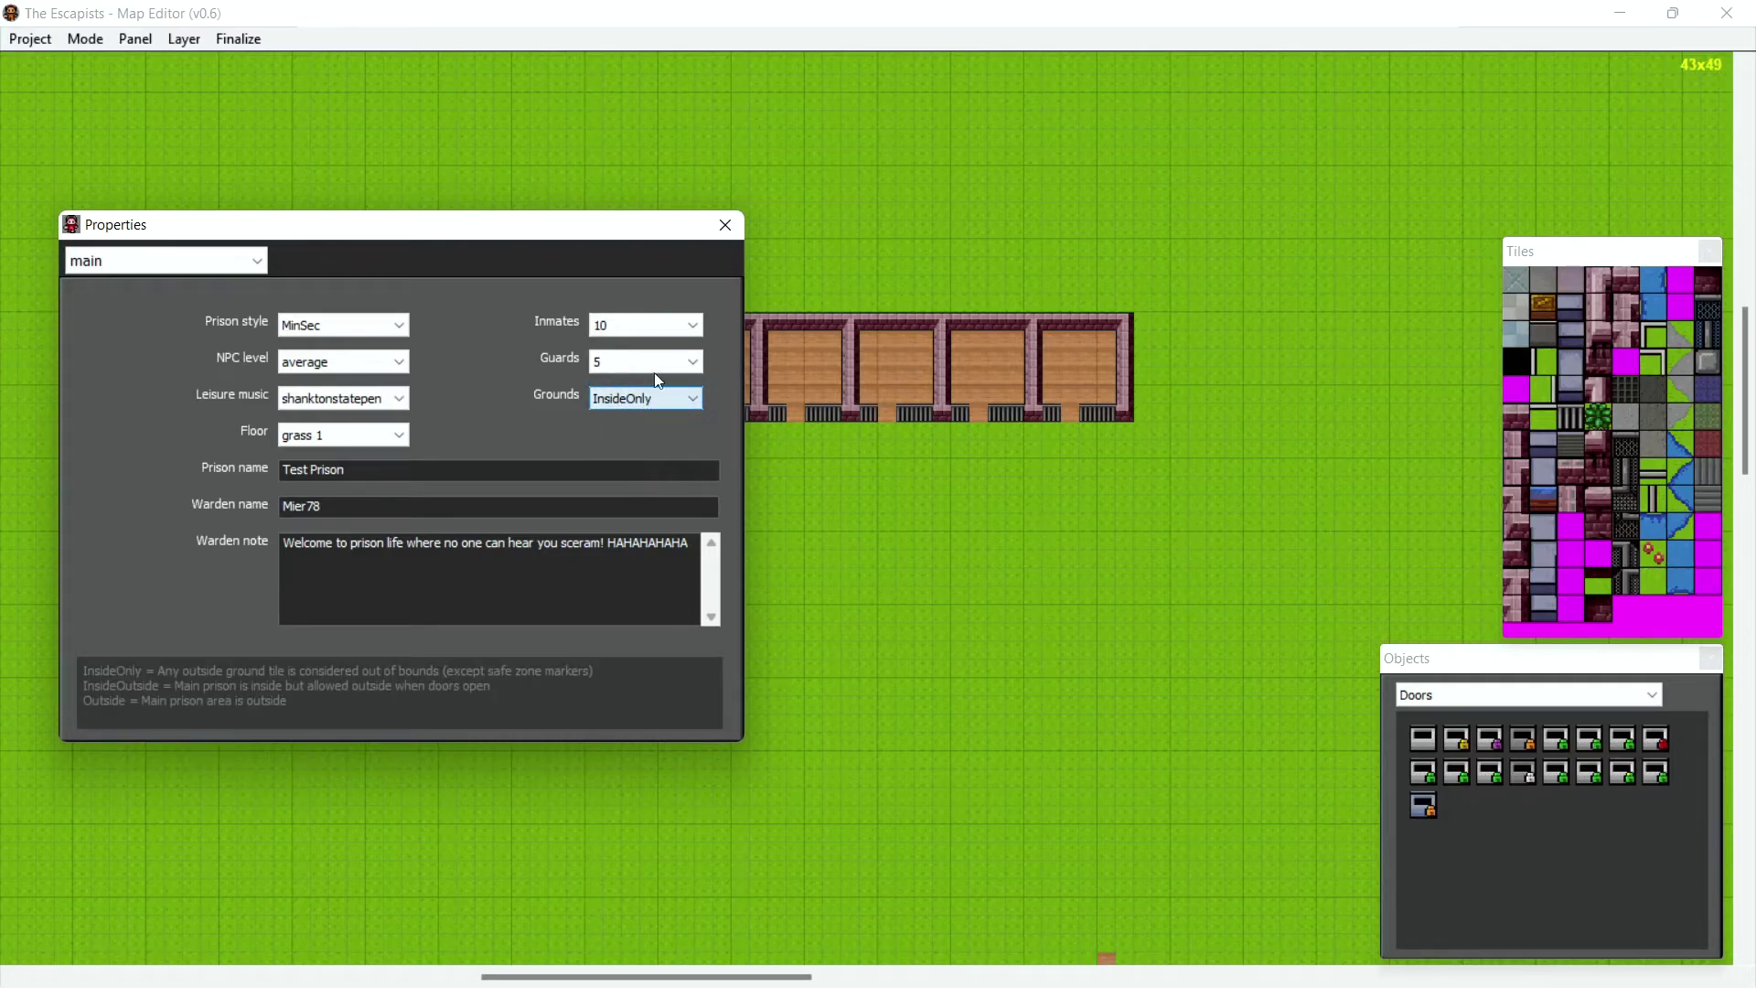
left_click_drag(660, 238, 643, 496)
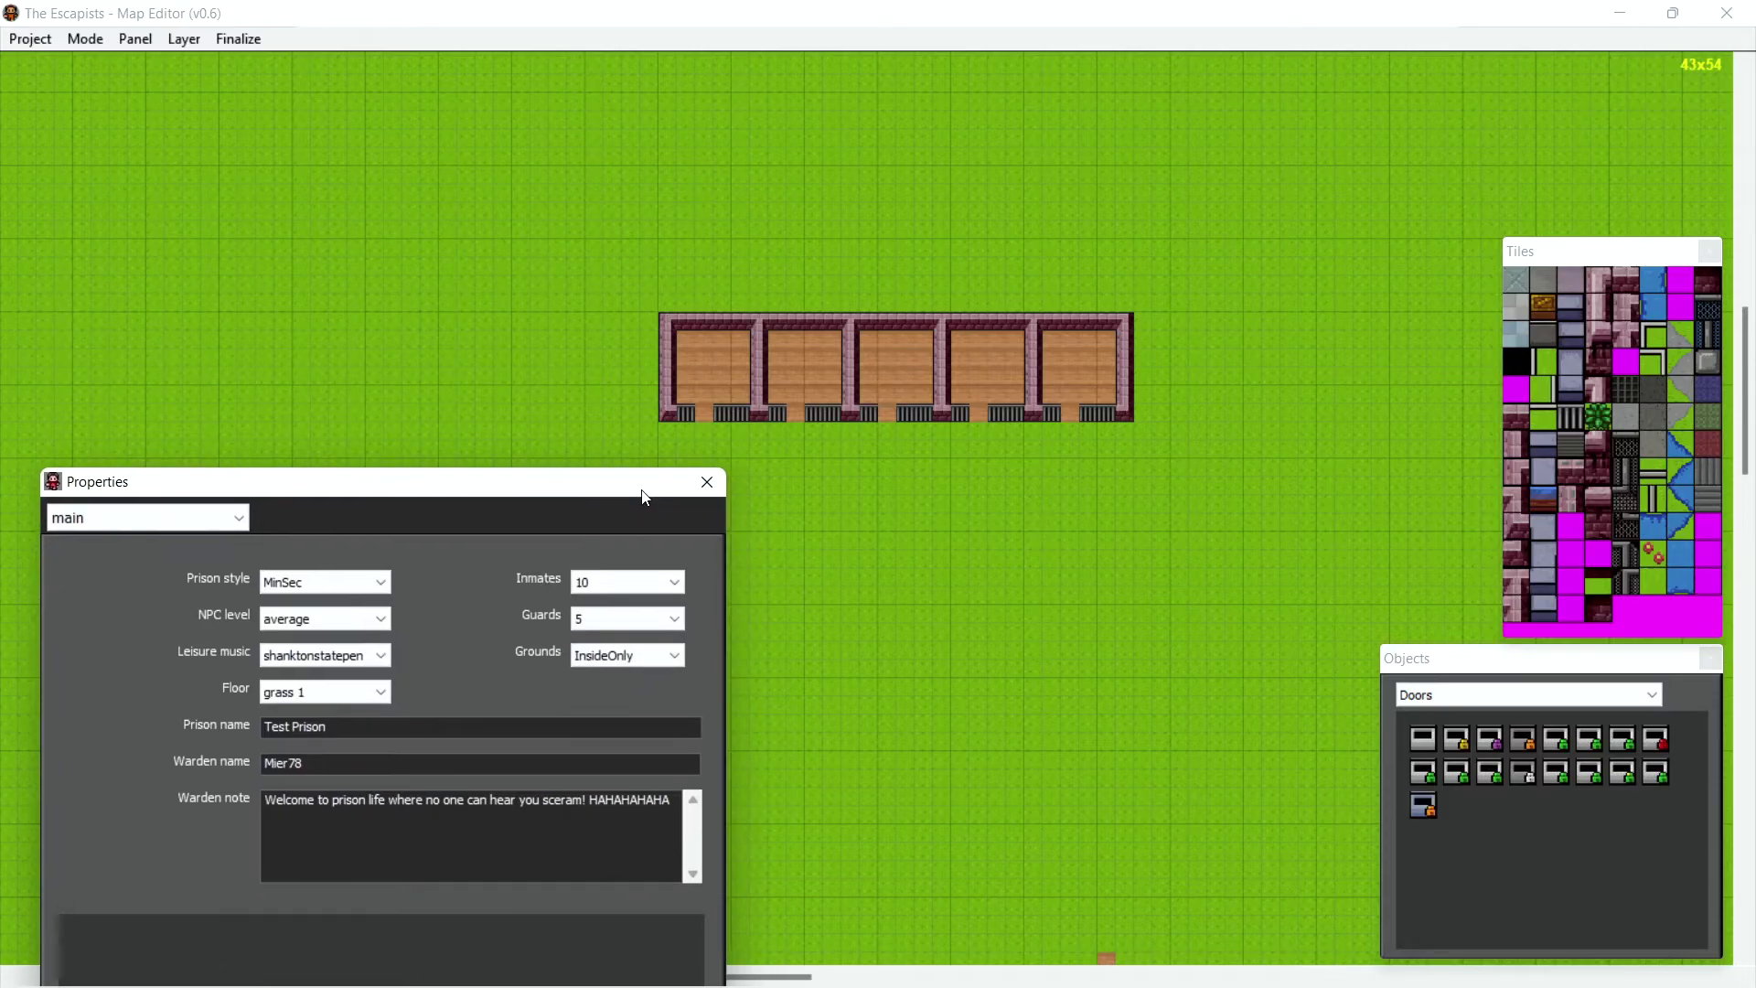
Close Properties, put a door in the third cell's doorway, and patch the rightmost cell's wall.
left_click(708, 487)
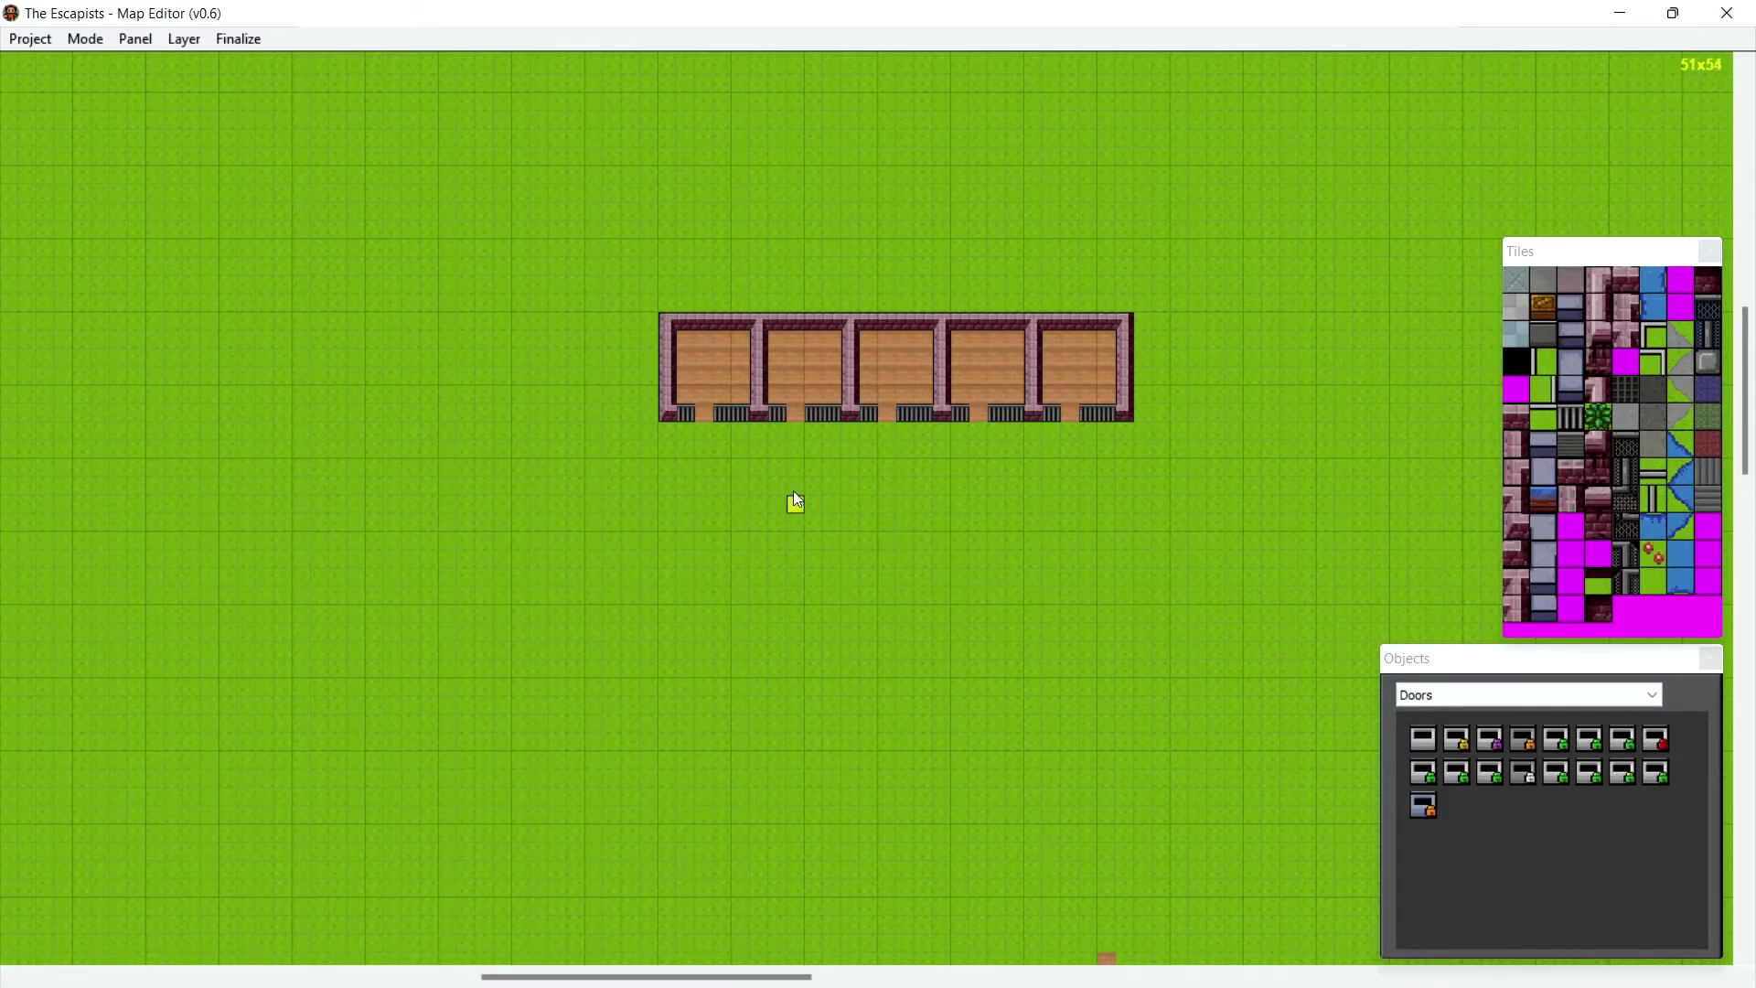
left_click(889, 412)
left_click(1123, 354)
left_click(1517, 439)
left_click(1121, 355)
Place Cell Door objects in the doorways of the fourth, third and first cells.
left_click(1456, 738)
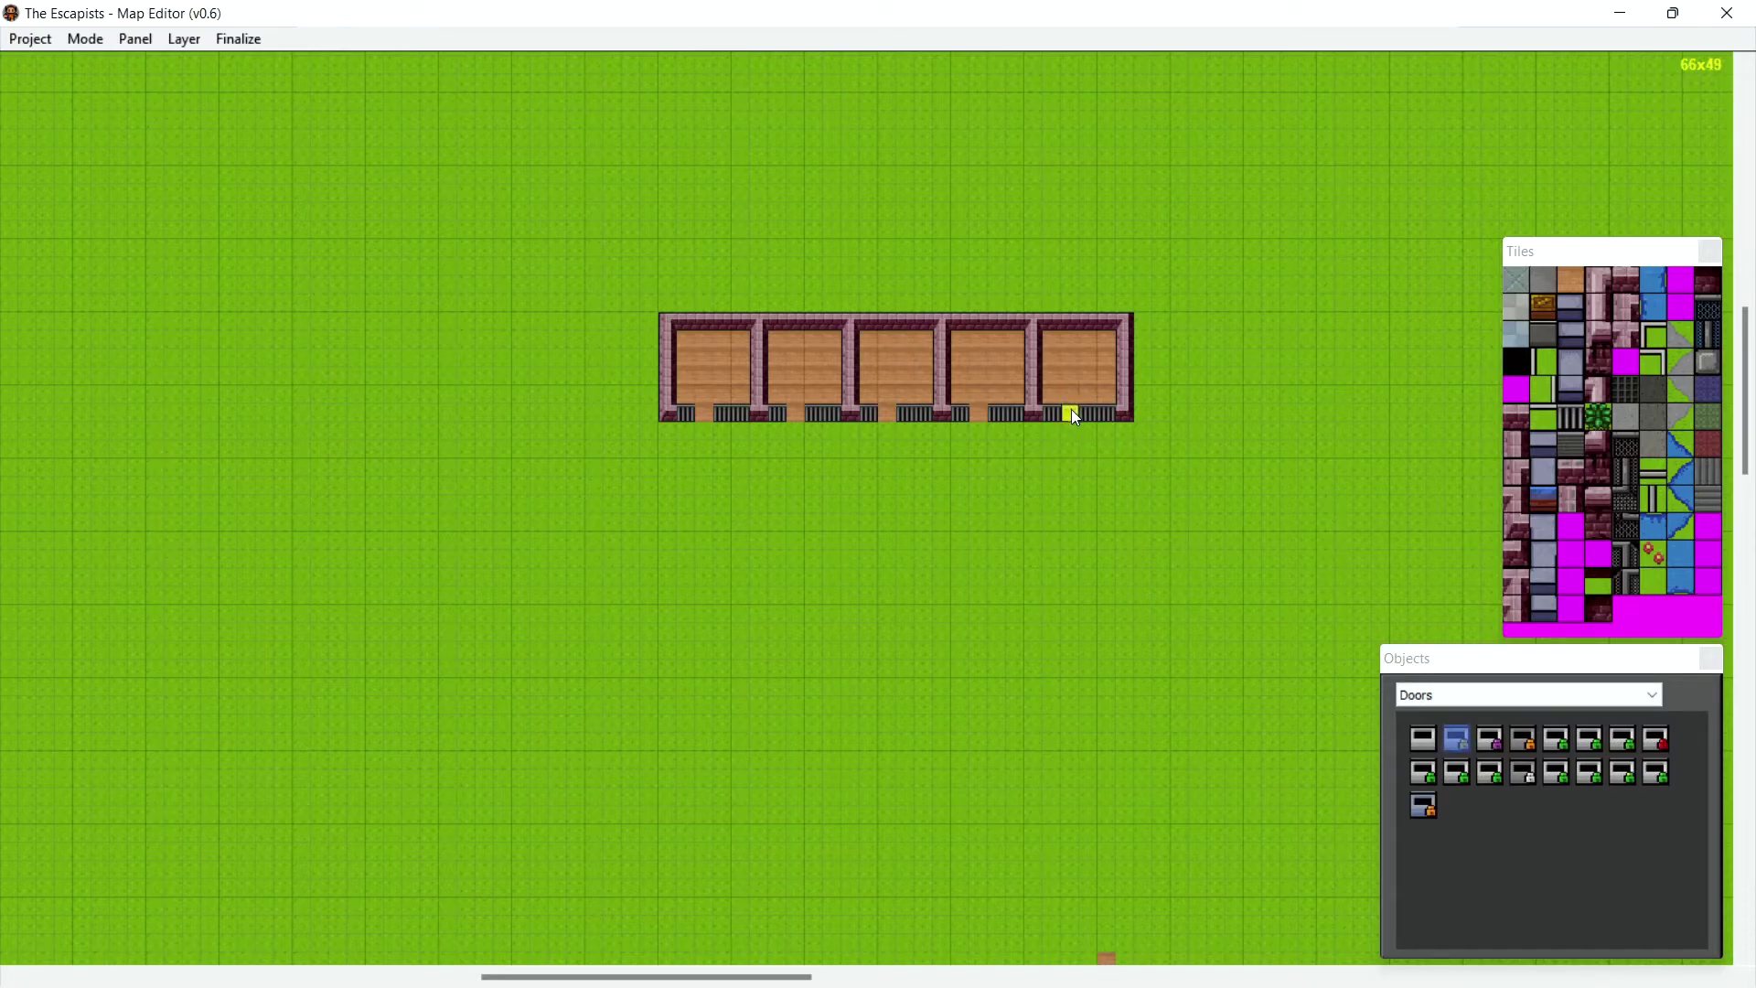
left_click(980, 413)
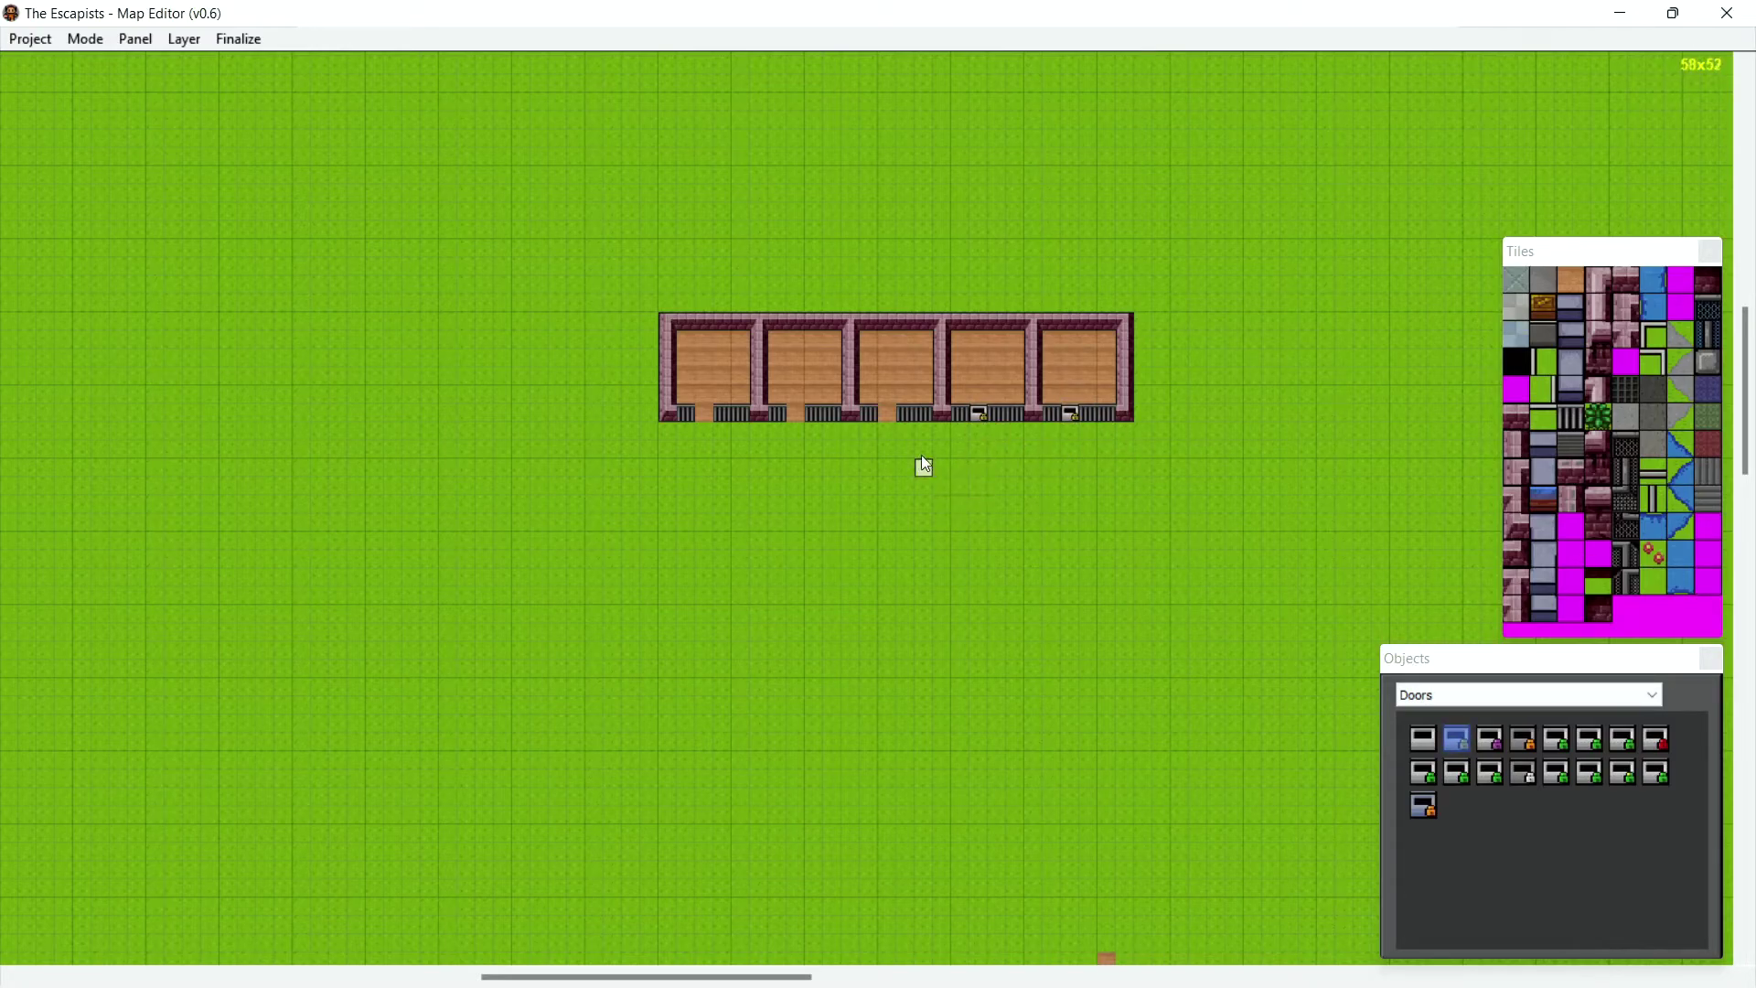
left_click(888, 413)
left_click(702, 411)
Switch to the Cells objects and furnish the second cell with a vertical player bed and a desk.
left_click(1517, 706)
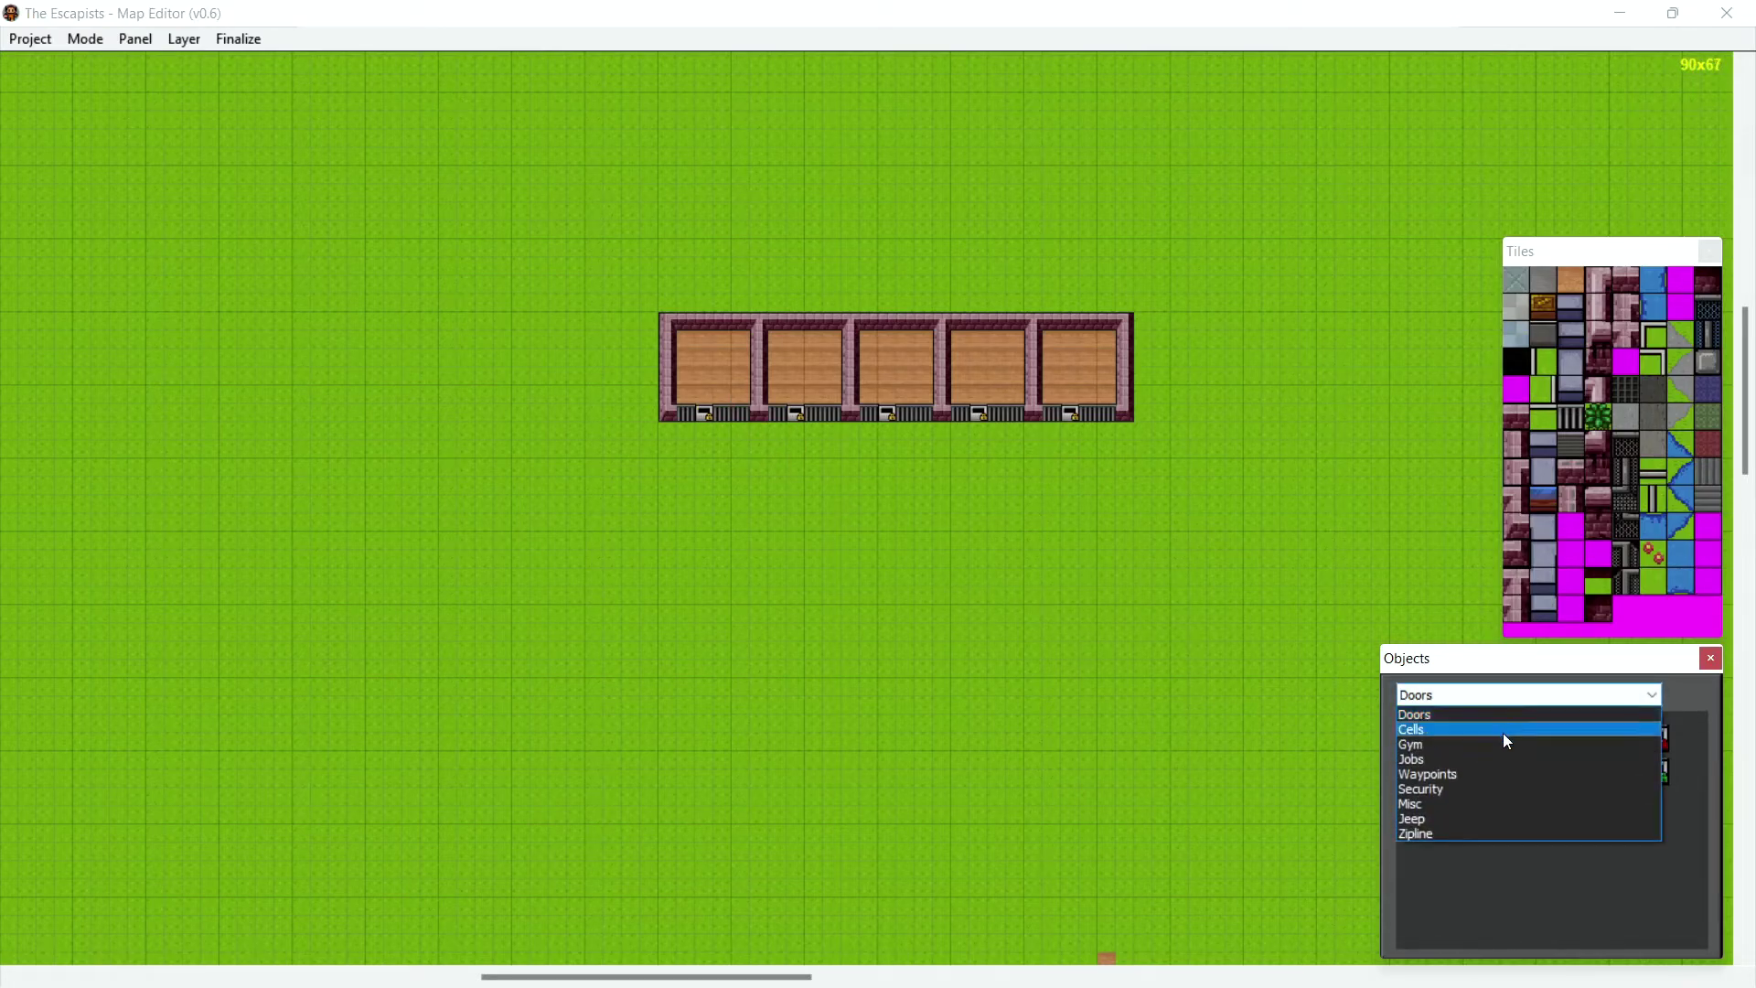
left_click(1502, 733)
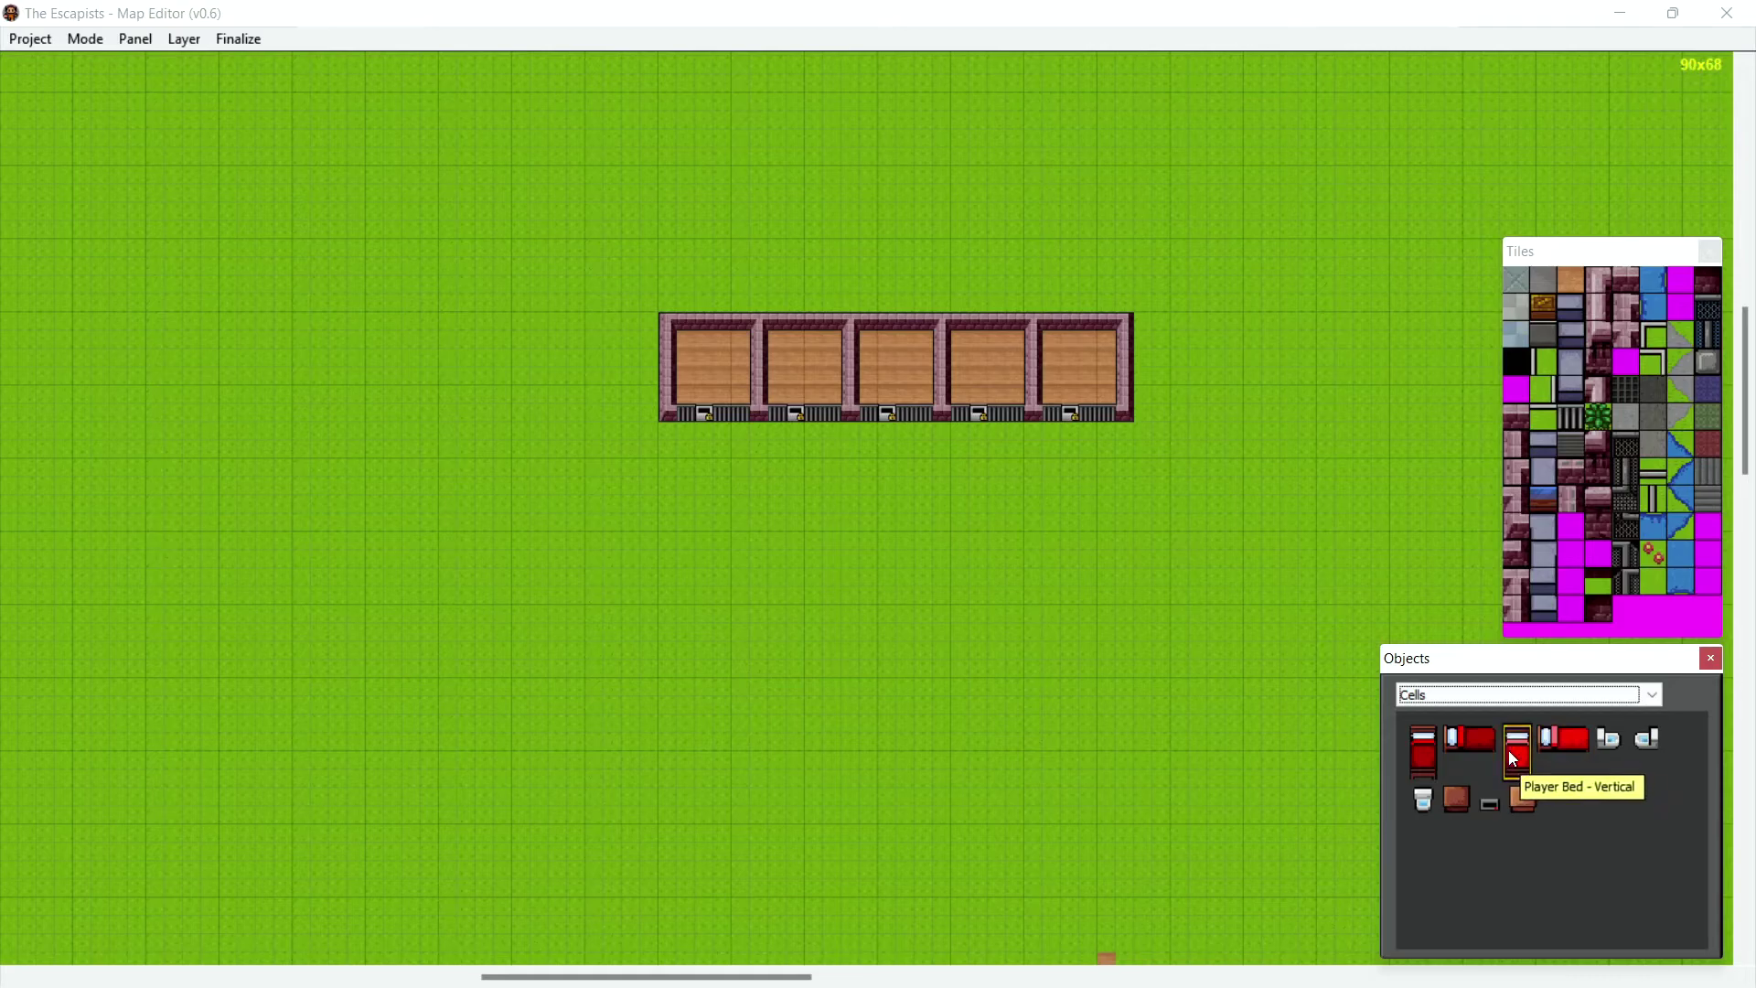
left_click(1517, 748)
left_click(1525, 803)
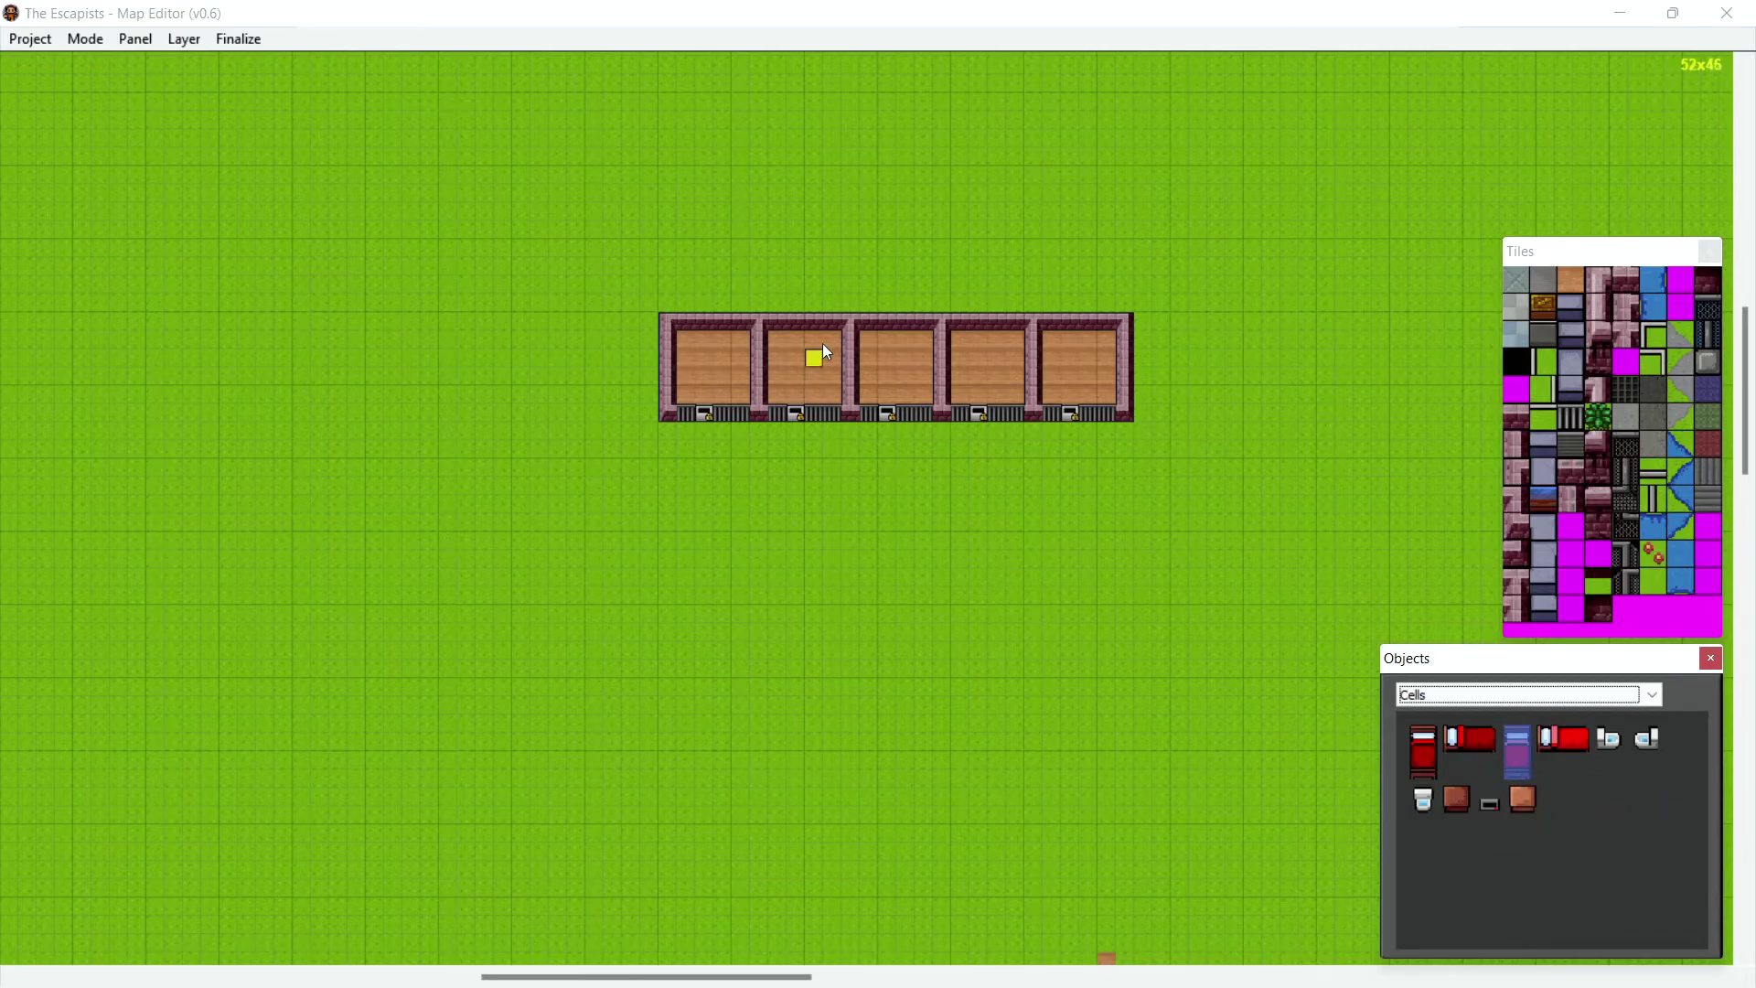
left_click(830, 344)
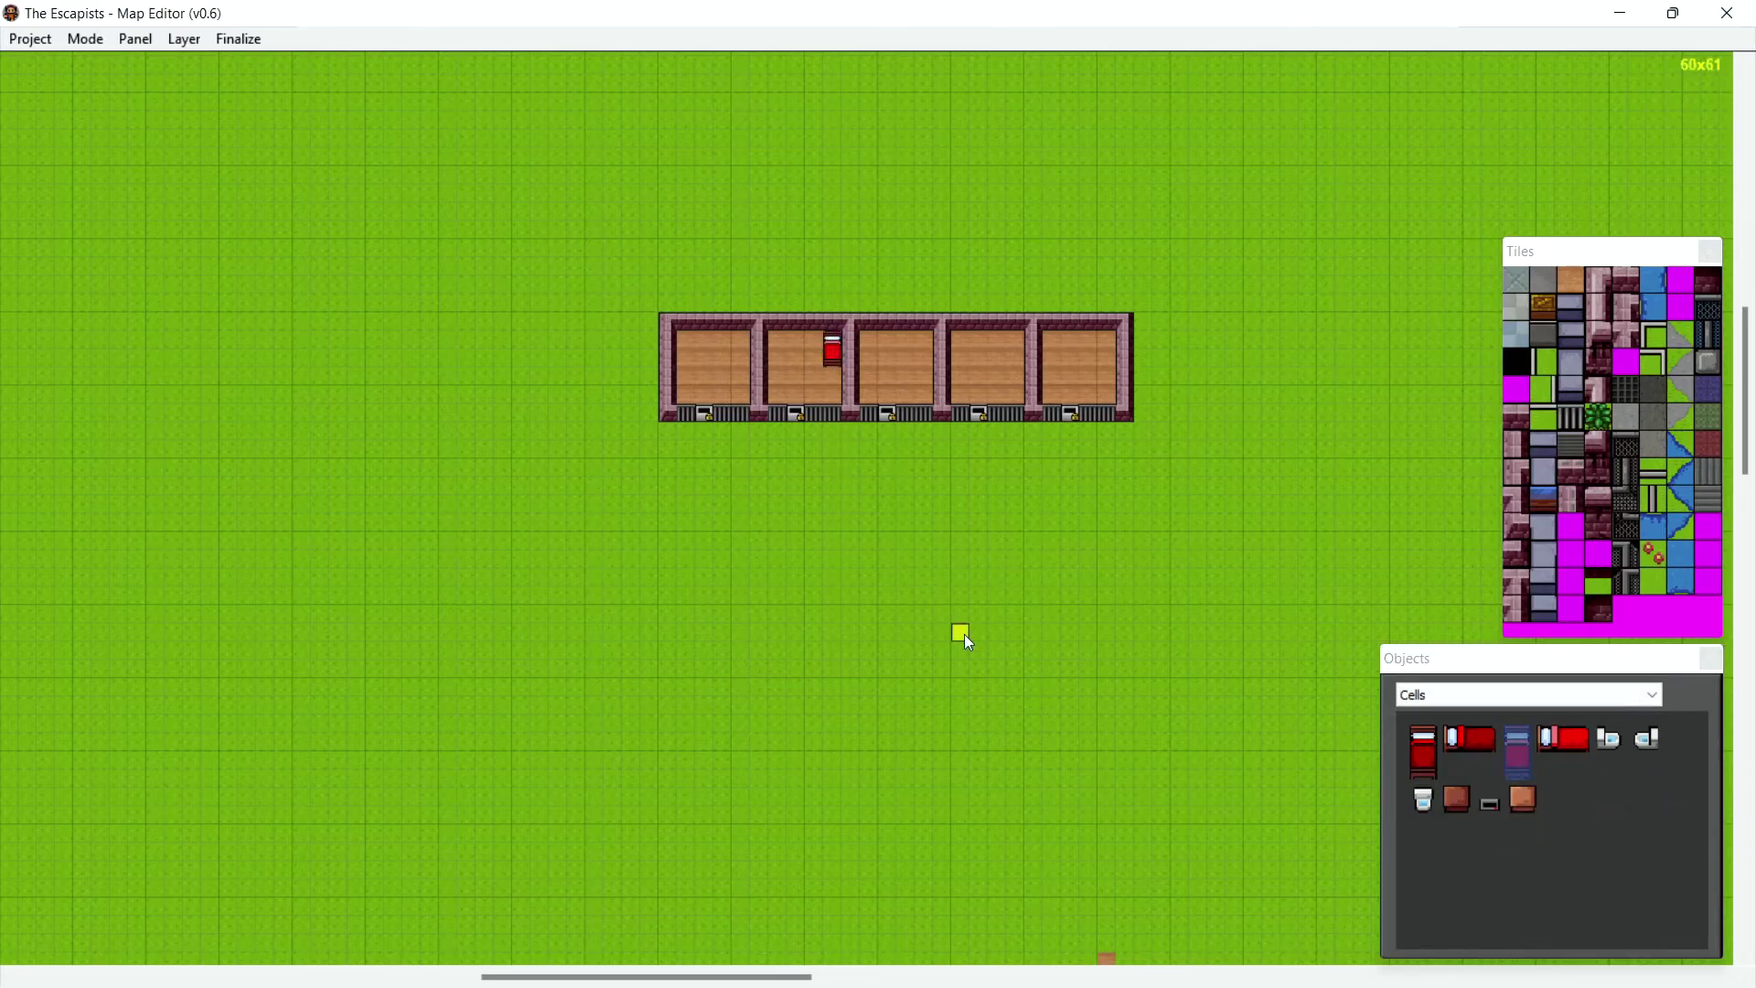
left_click(1519, 802)
left_click(829, 382)
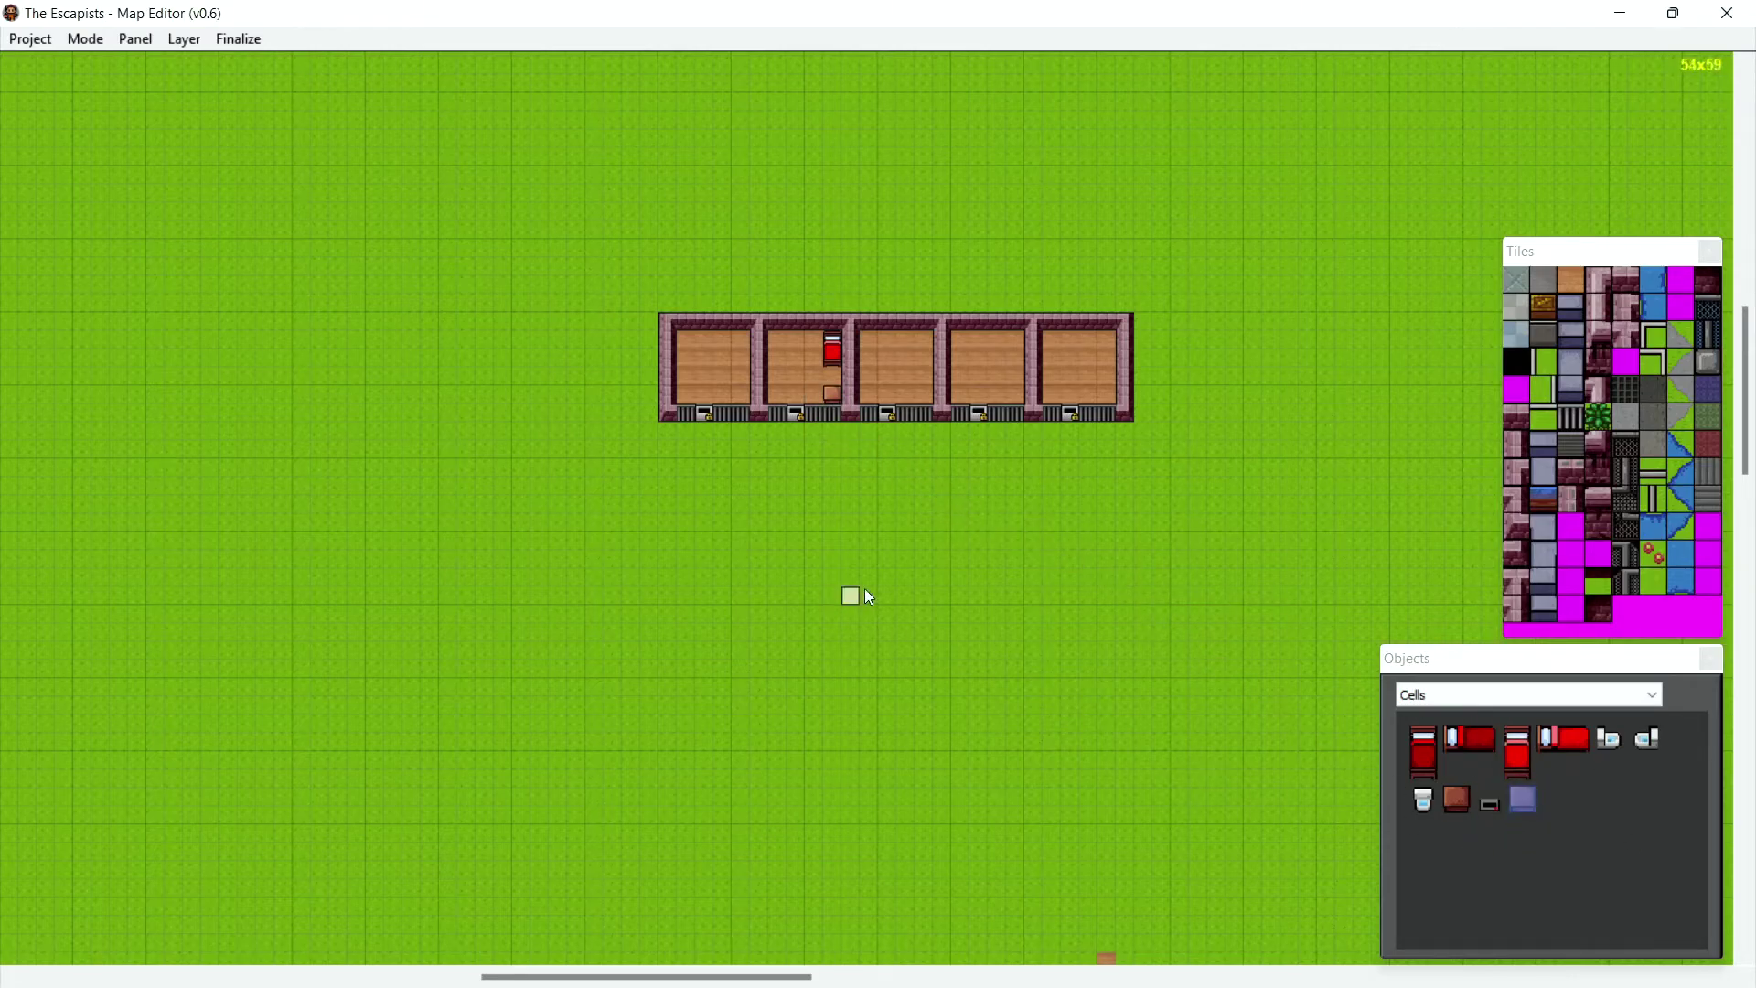
Put prisoner beds in the top right of the first, third and fourth cells.
left_click(1443, 751)
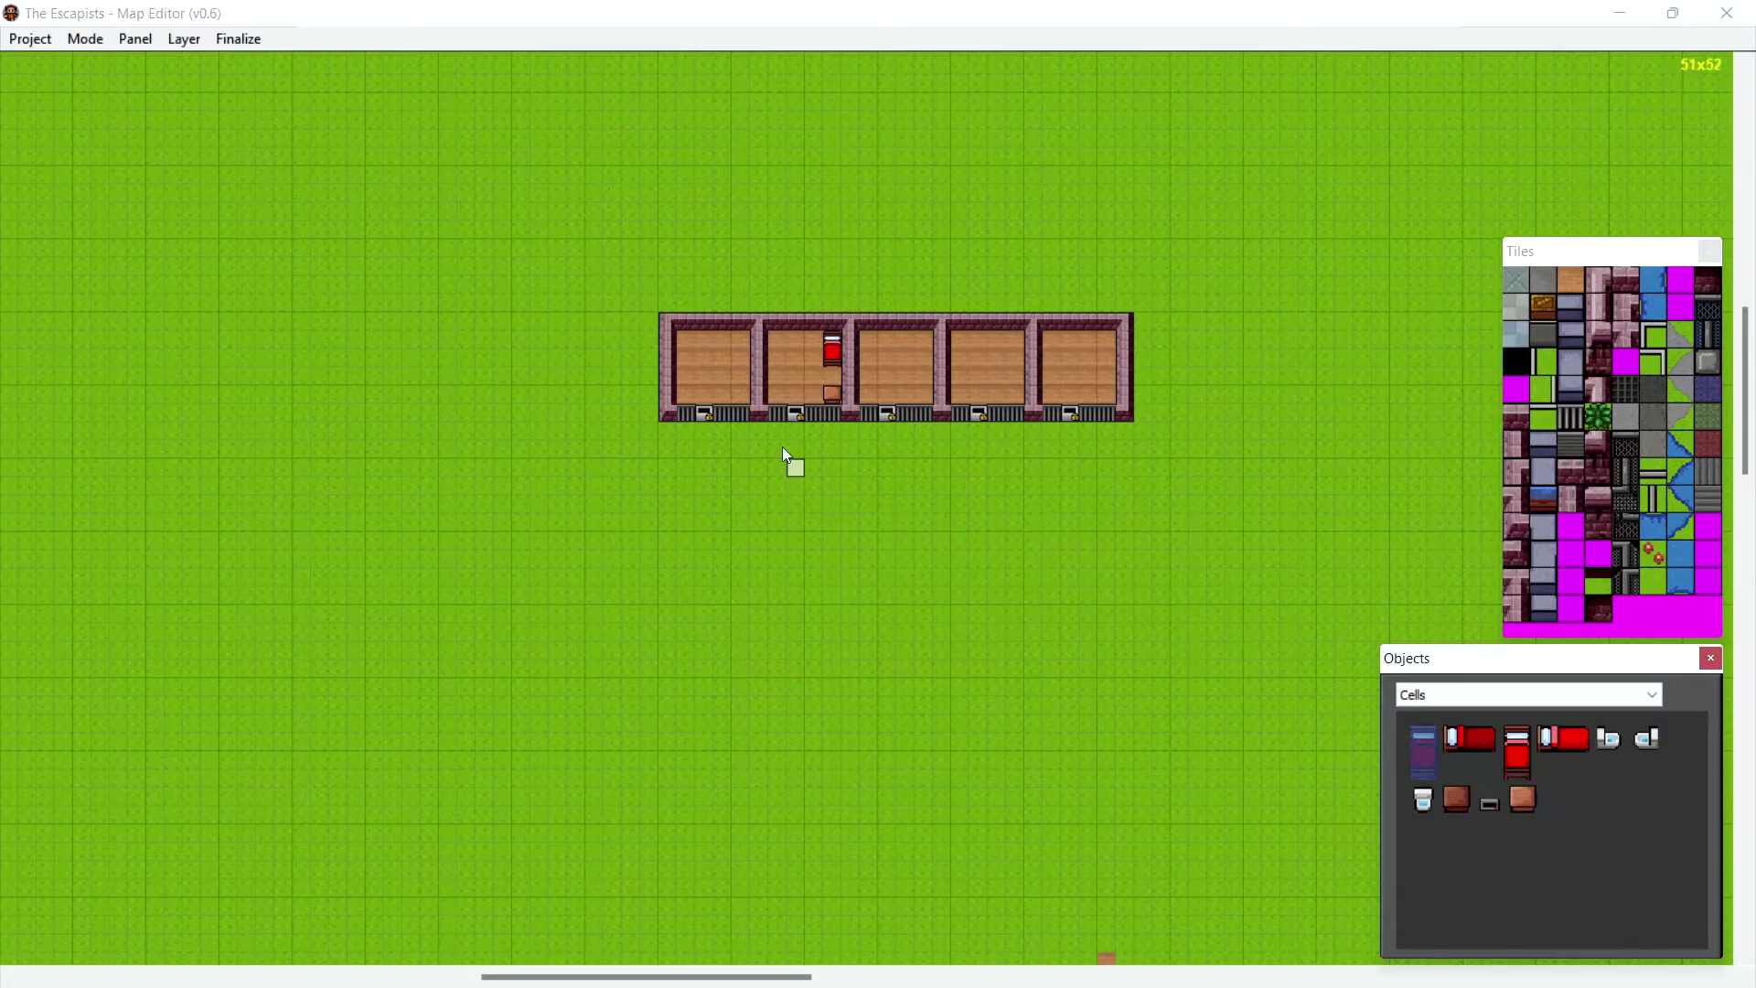
left_click(739, 344)
left_click(923, 338)
left_click(1015, 341)
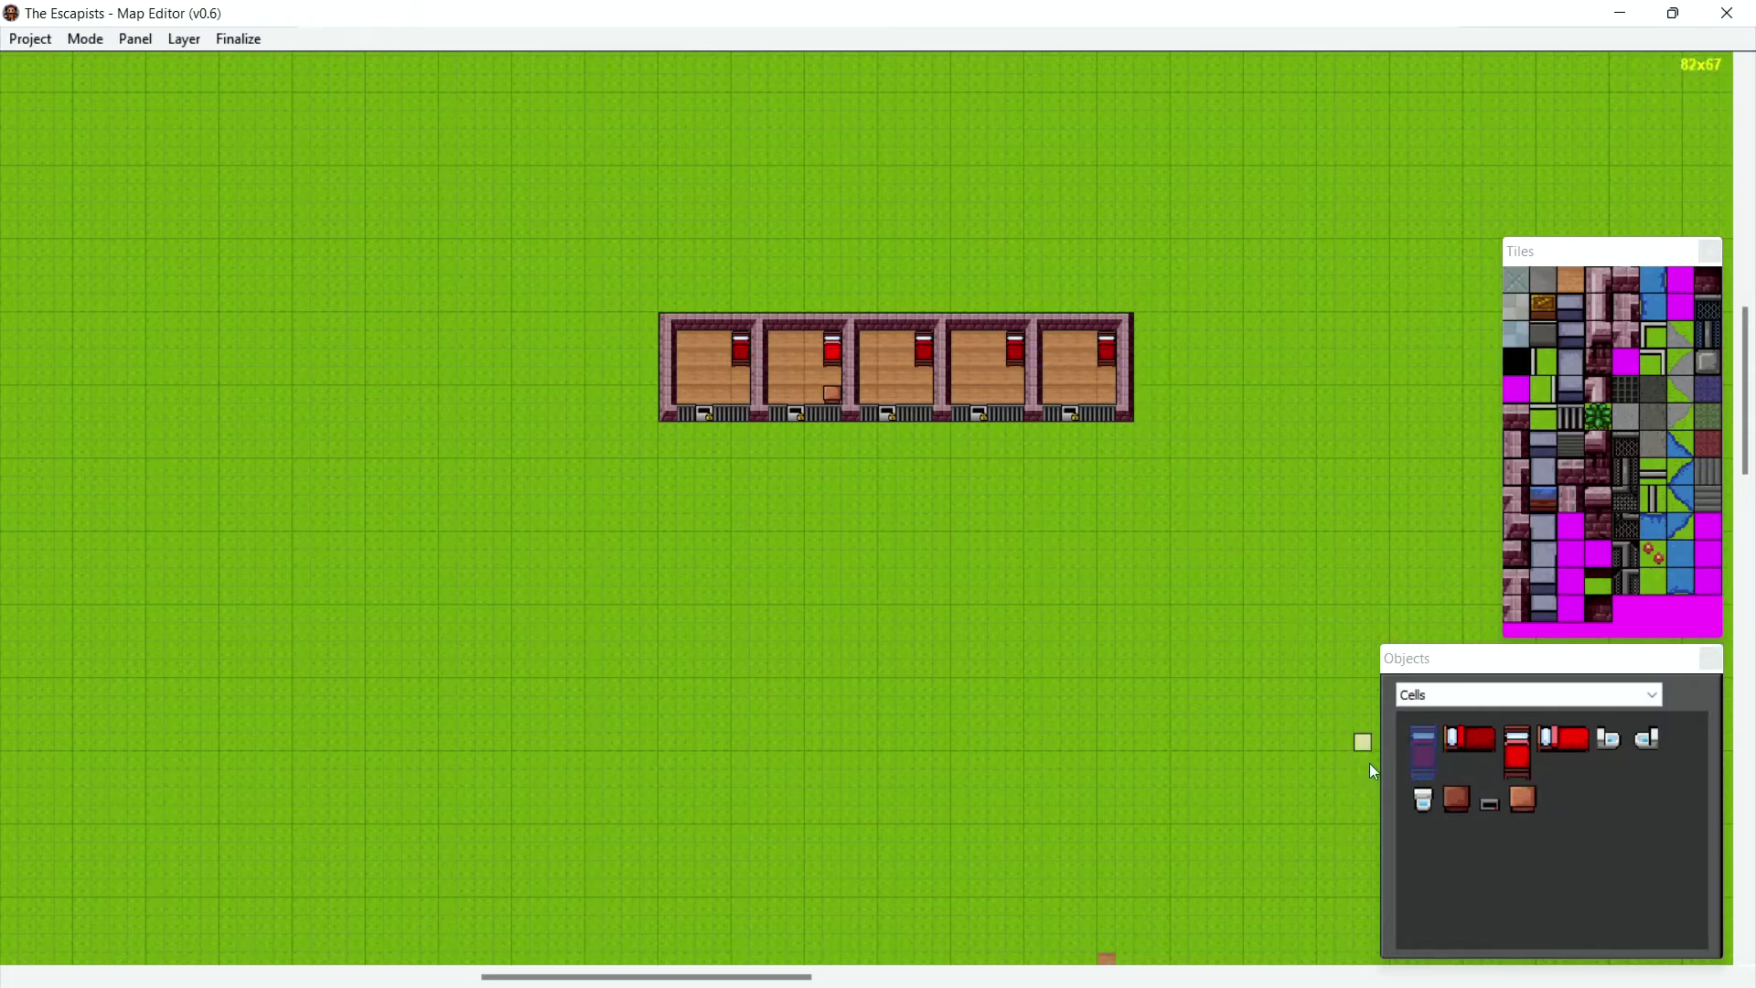
Place desks in the fifth, third and first cells.
left_click(1461, 797)
left_click(1114, 393)
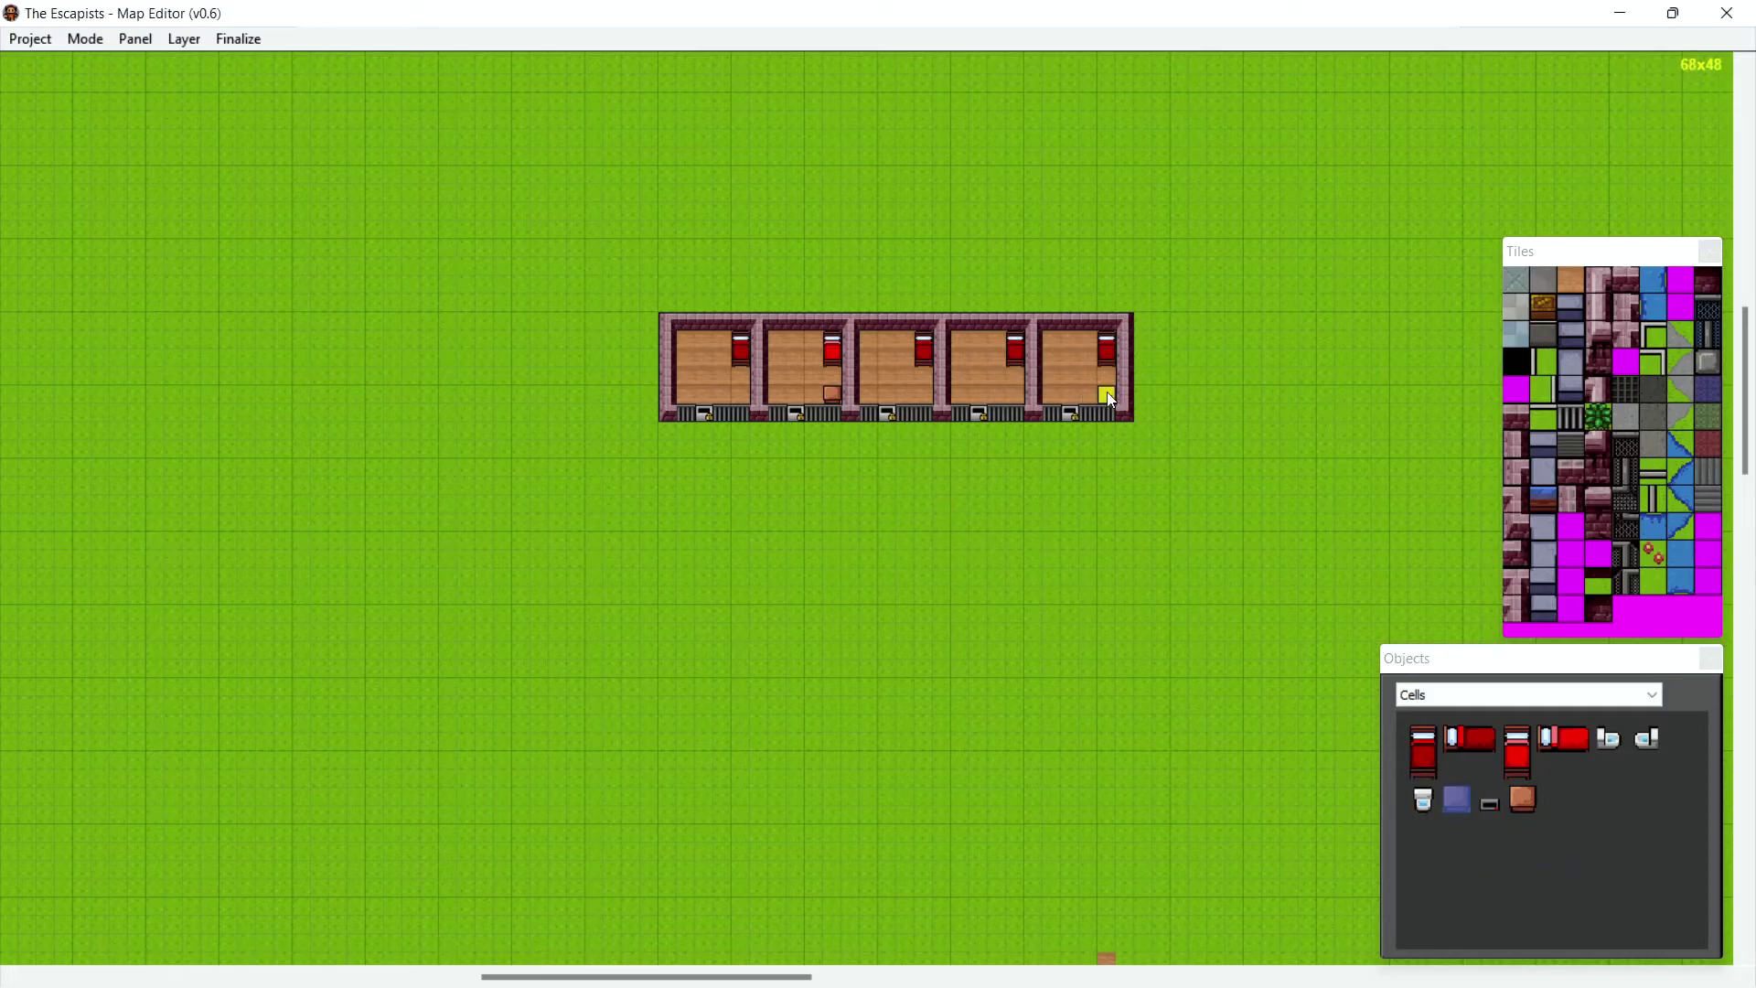
left_click(922, 395)
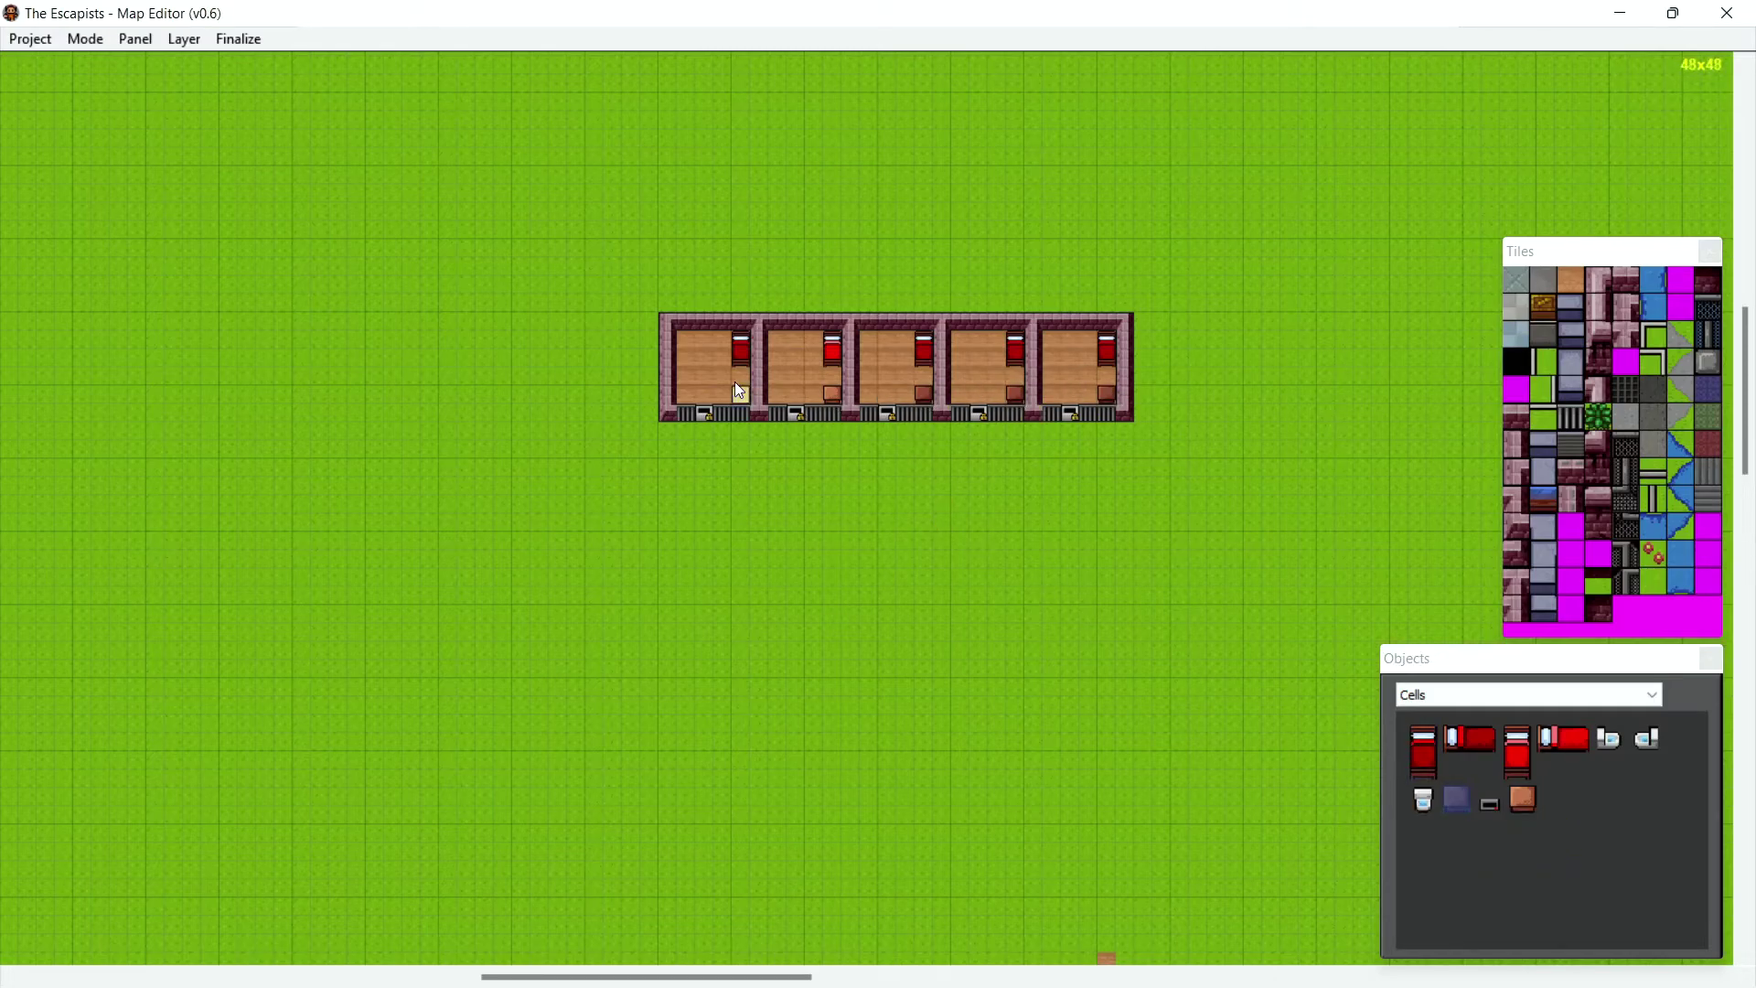
left_click(737, 388)
Place Toilet - Right in the top-left corners of the first, second, third and fifth cells.
left_click(1610, 739)
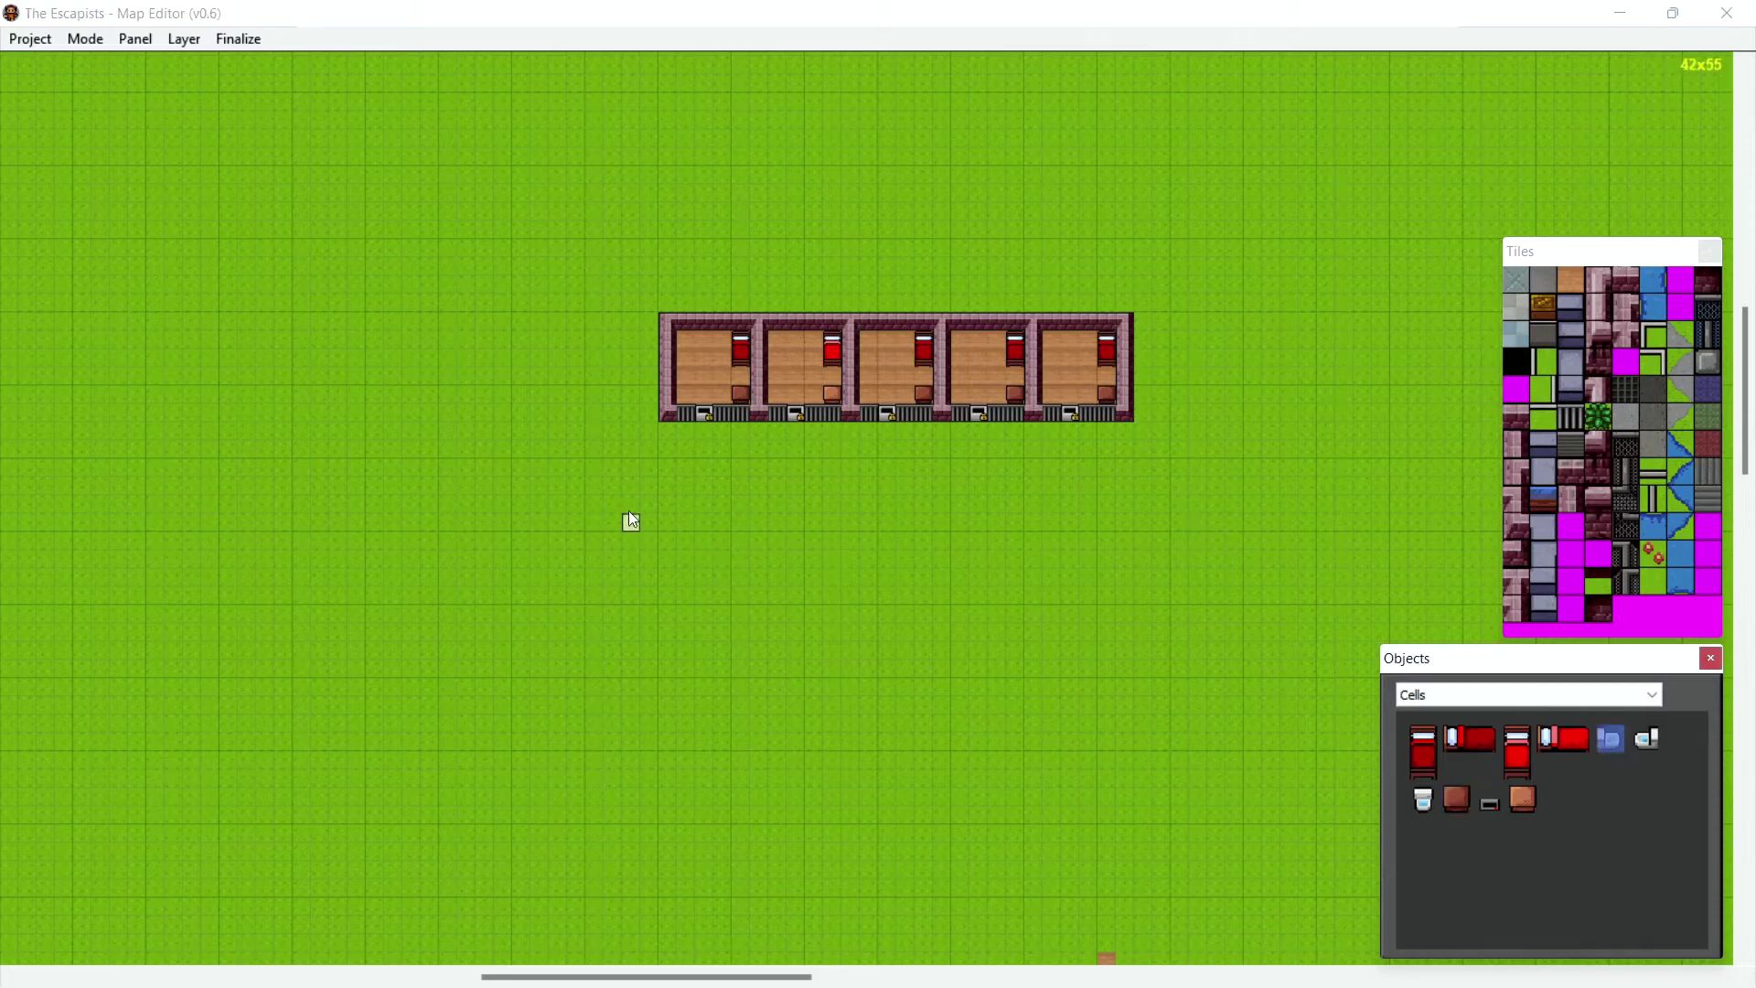
left_click(684, 340)
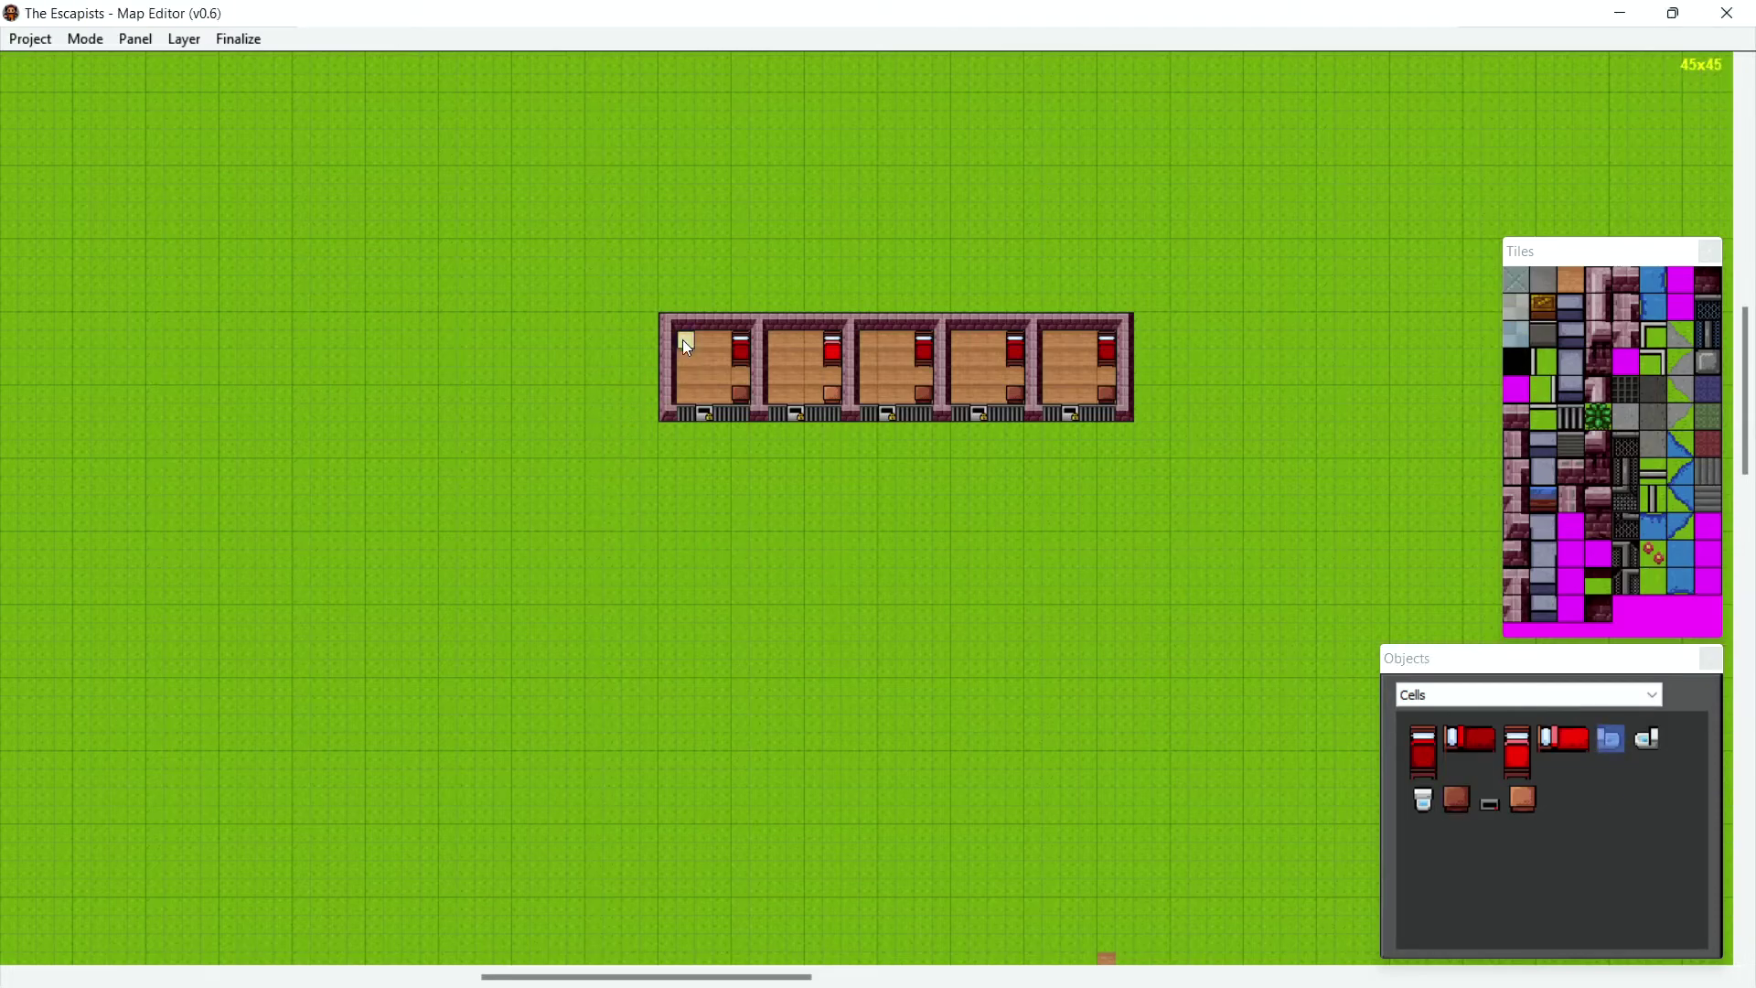
left_click(779, 339)
left_click(869, 341)
left_click(1050, 340)
Open the Prison Properties panel, move it aside to view the cells, then close it.
left_click(139, 41)
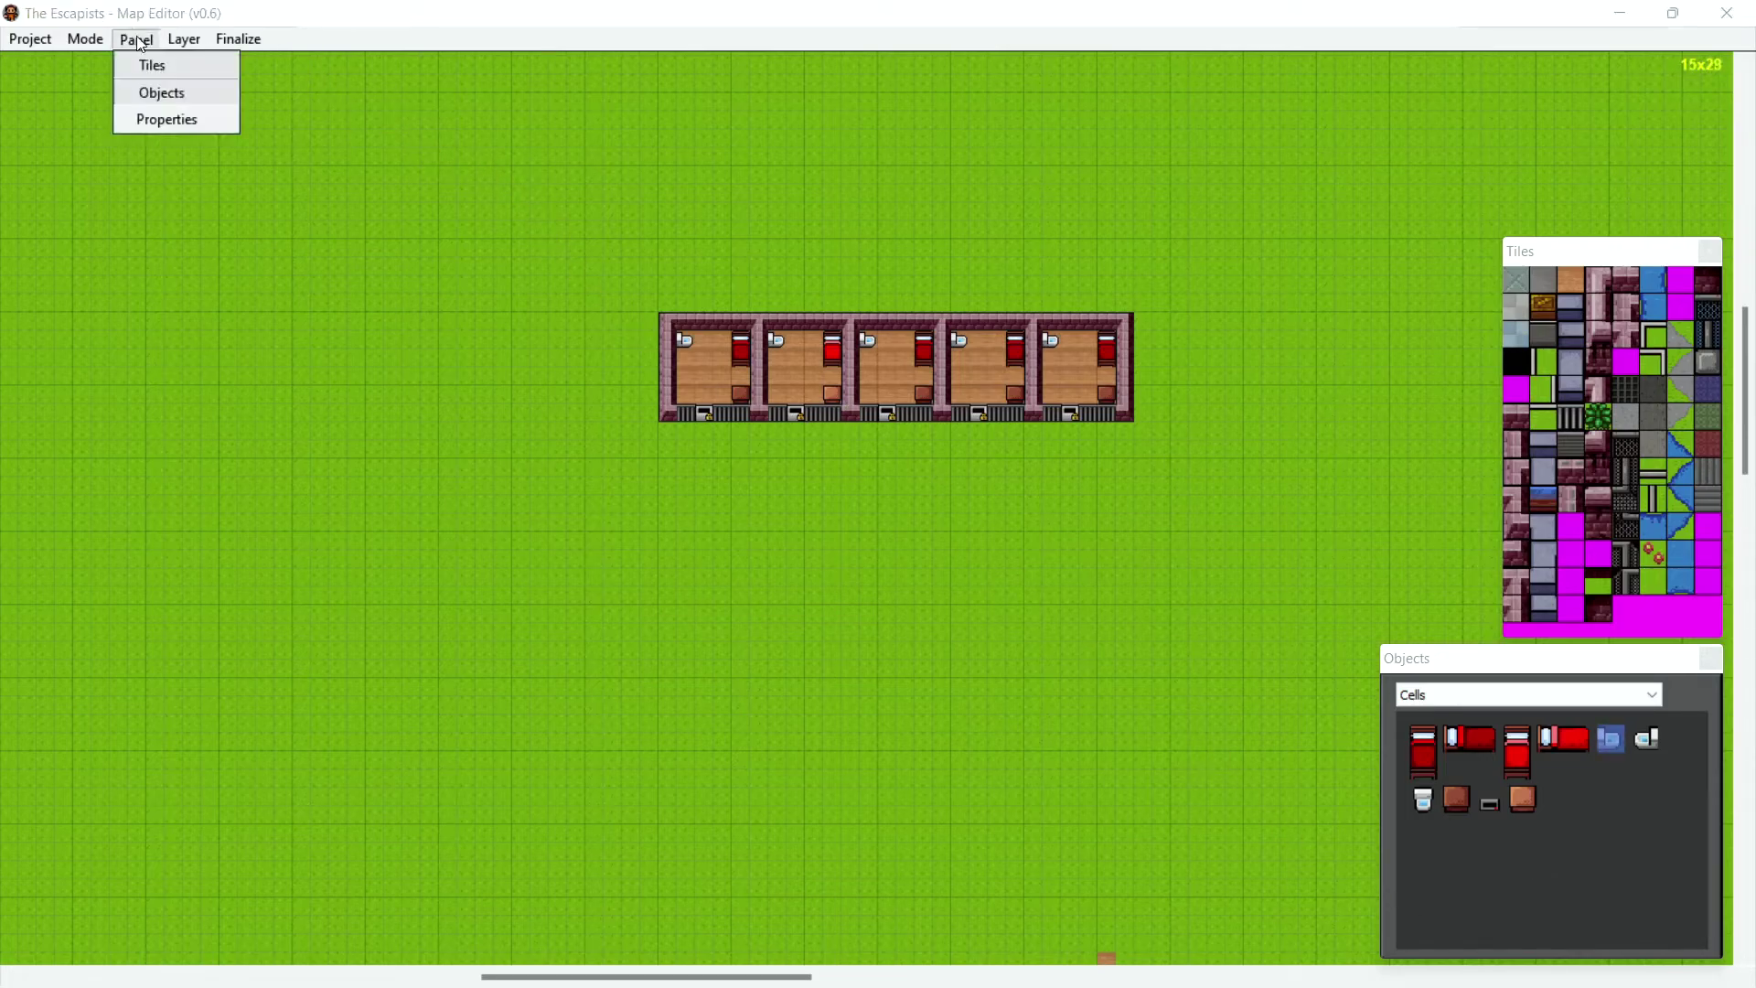
mouse_move(239, 39)
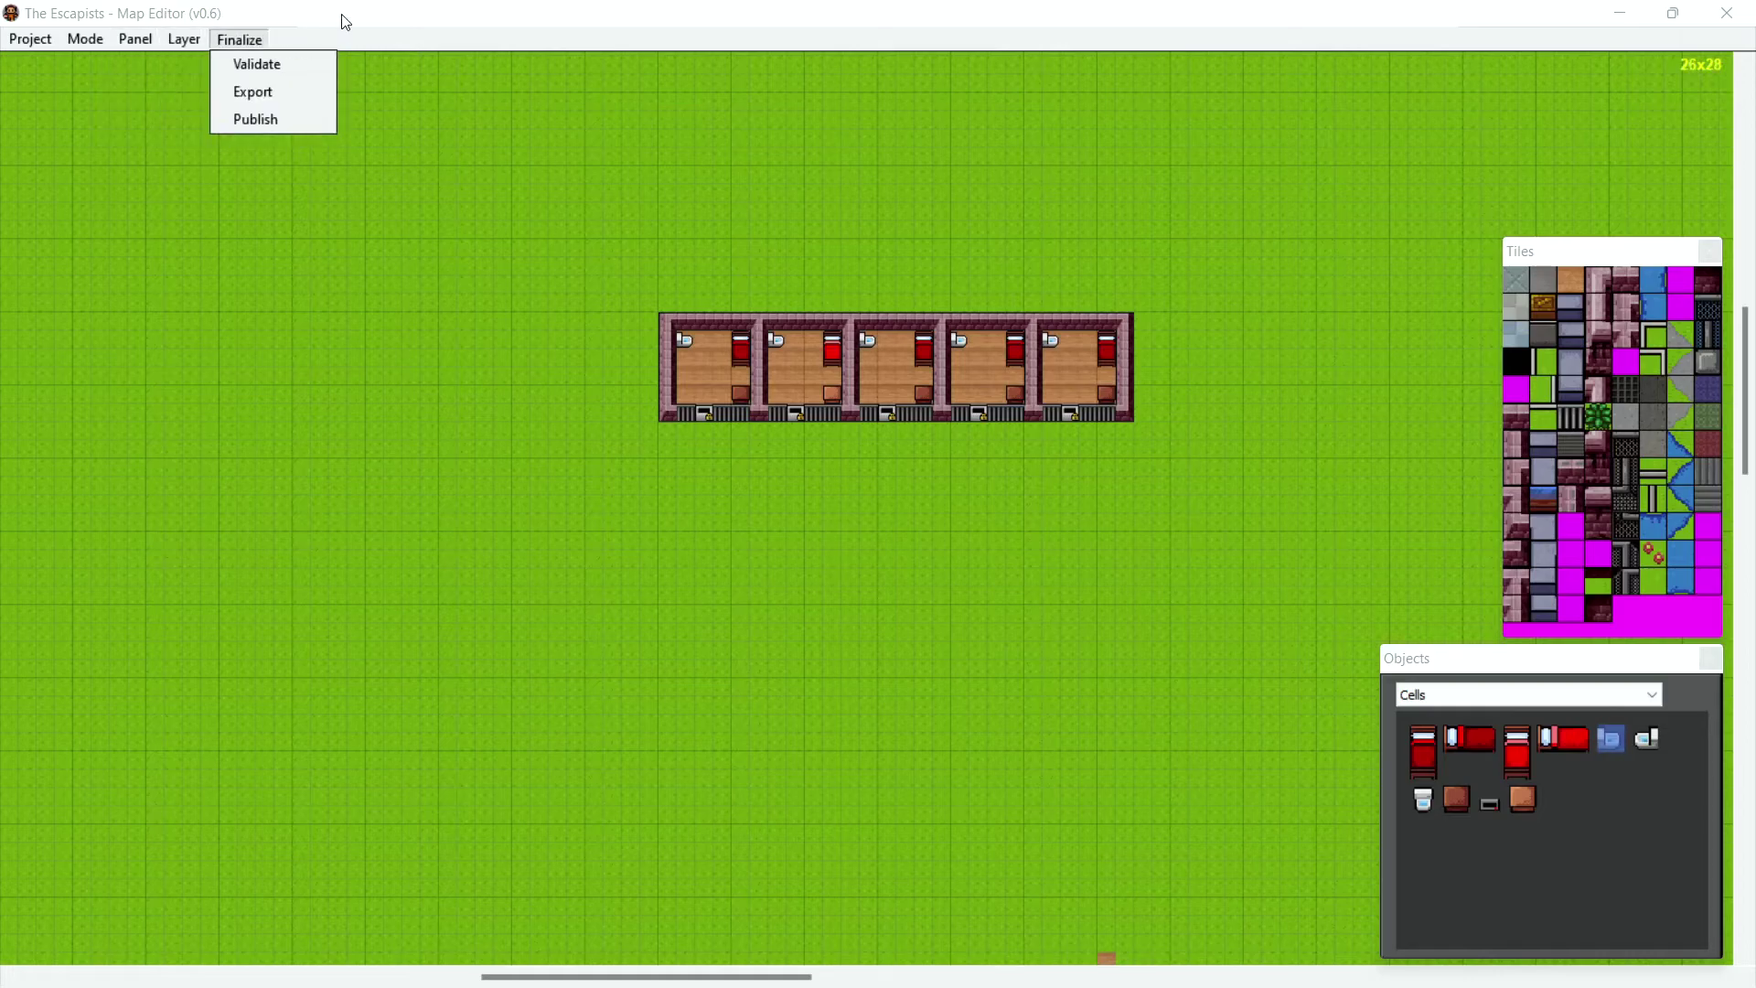
mouse_move(136, 39)
left_click(151, 118)
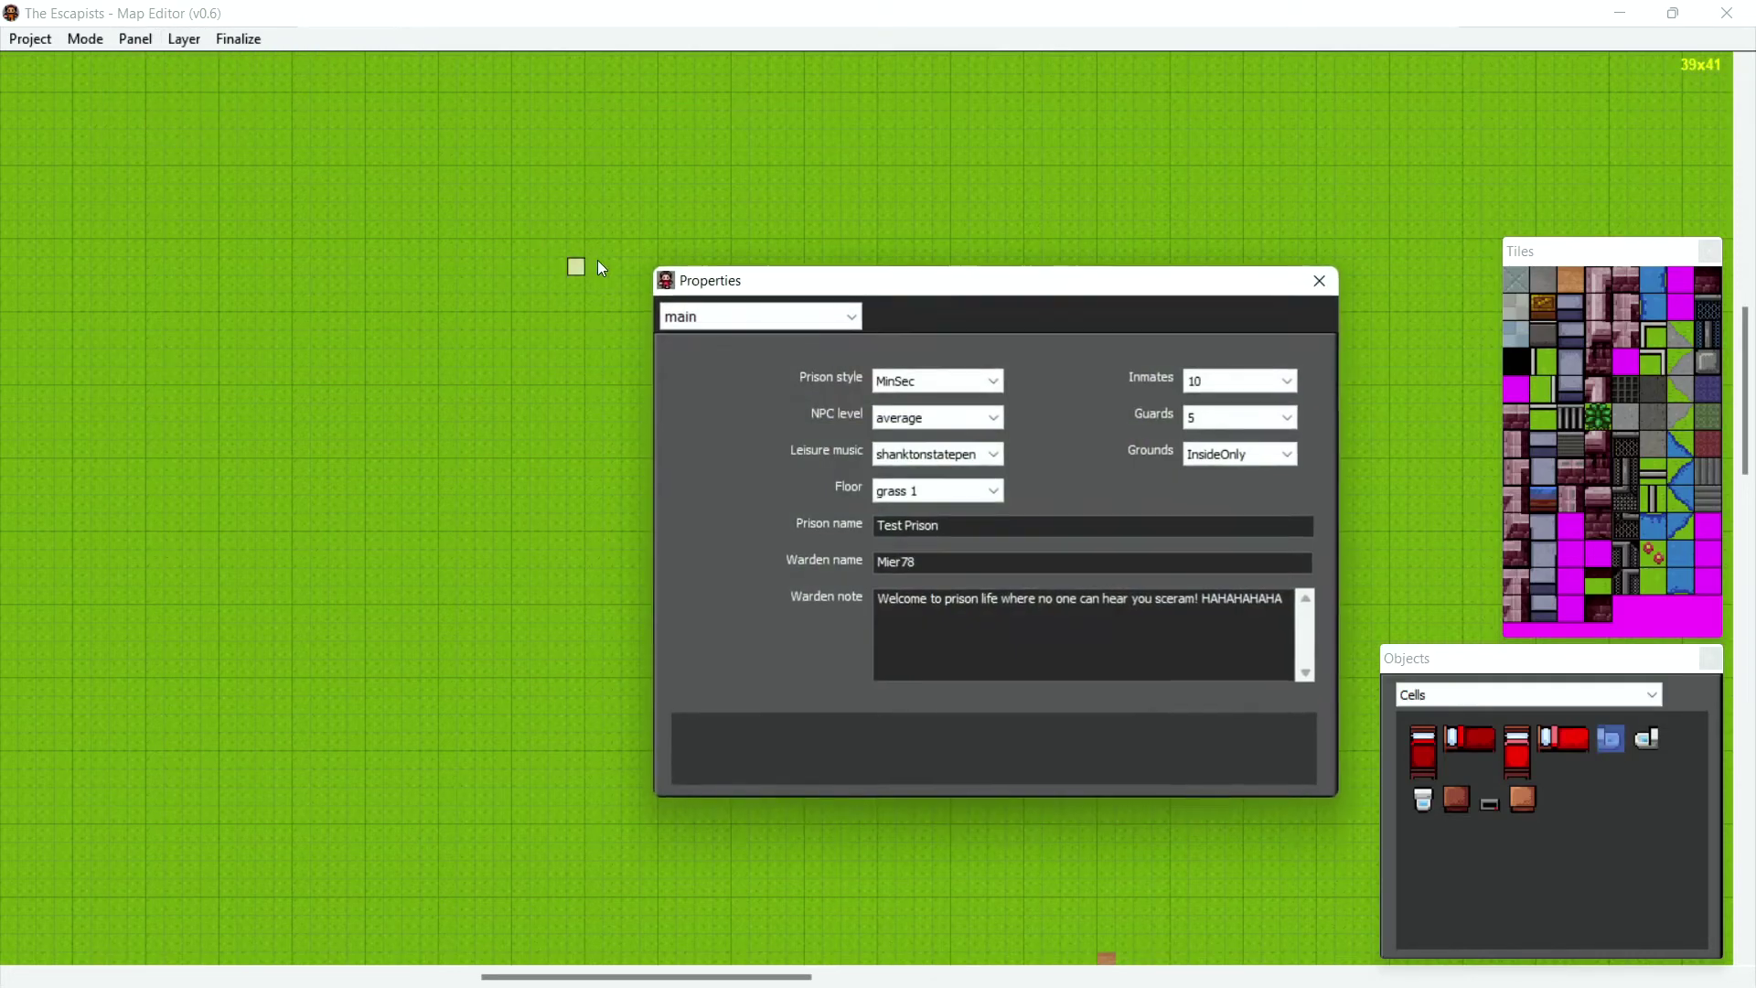
left_click_drag(1070, 298, 382, 269)
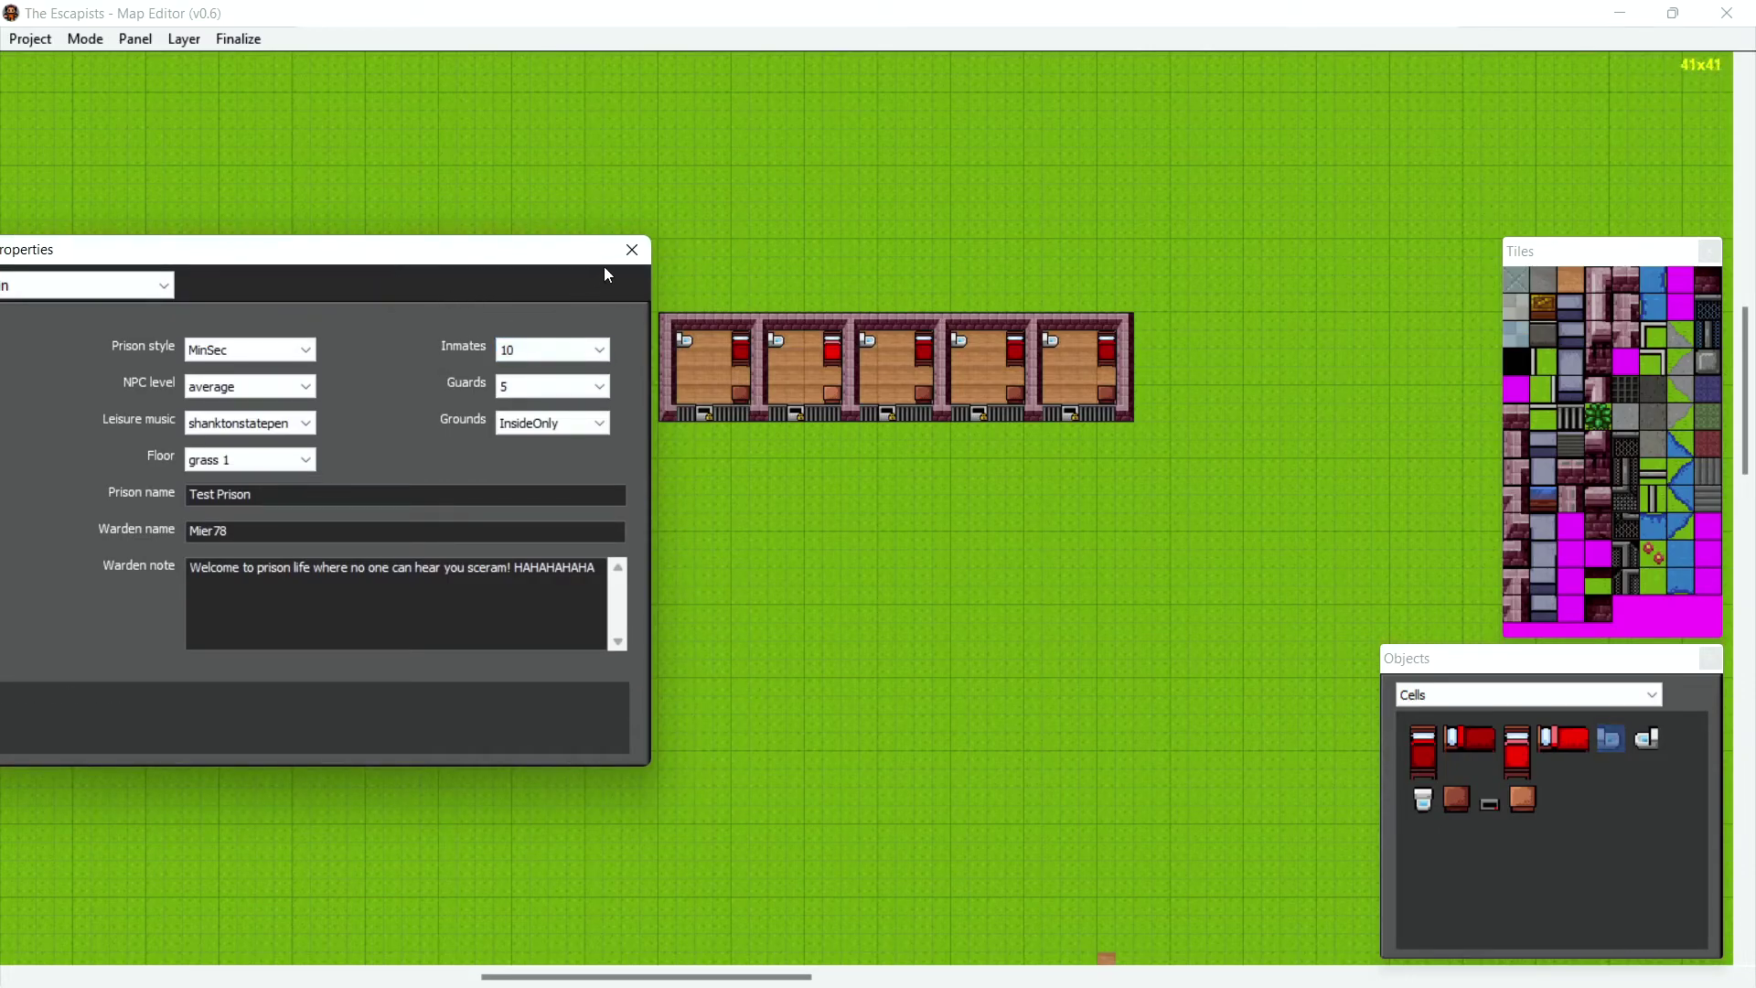
left_click(631, 253)
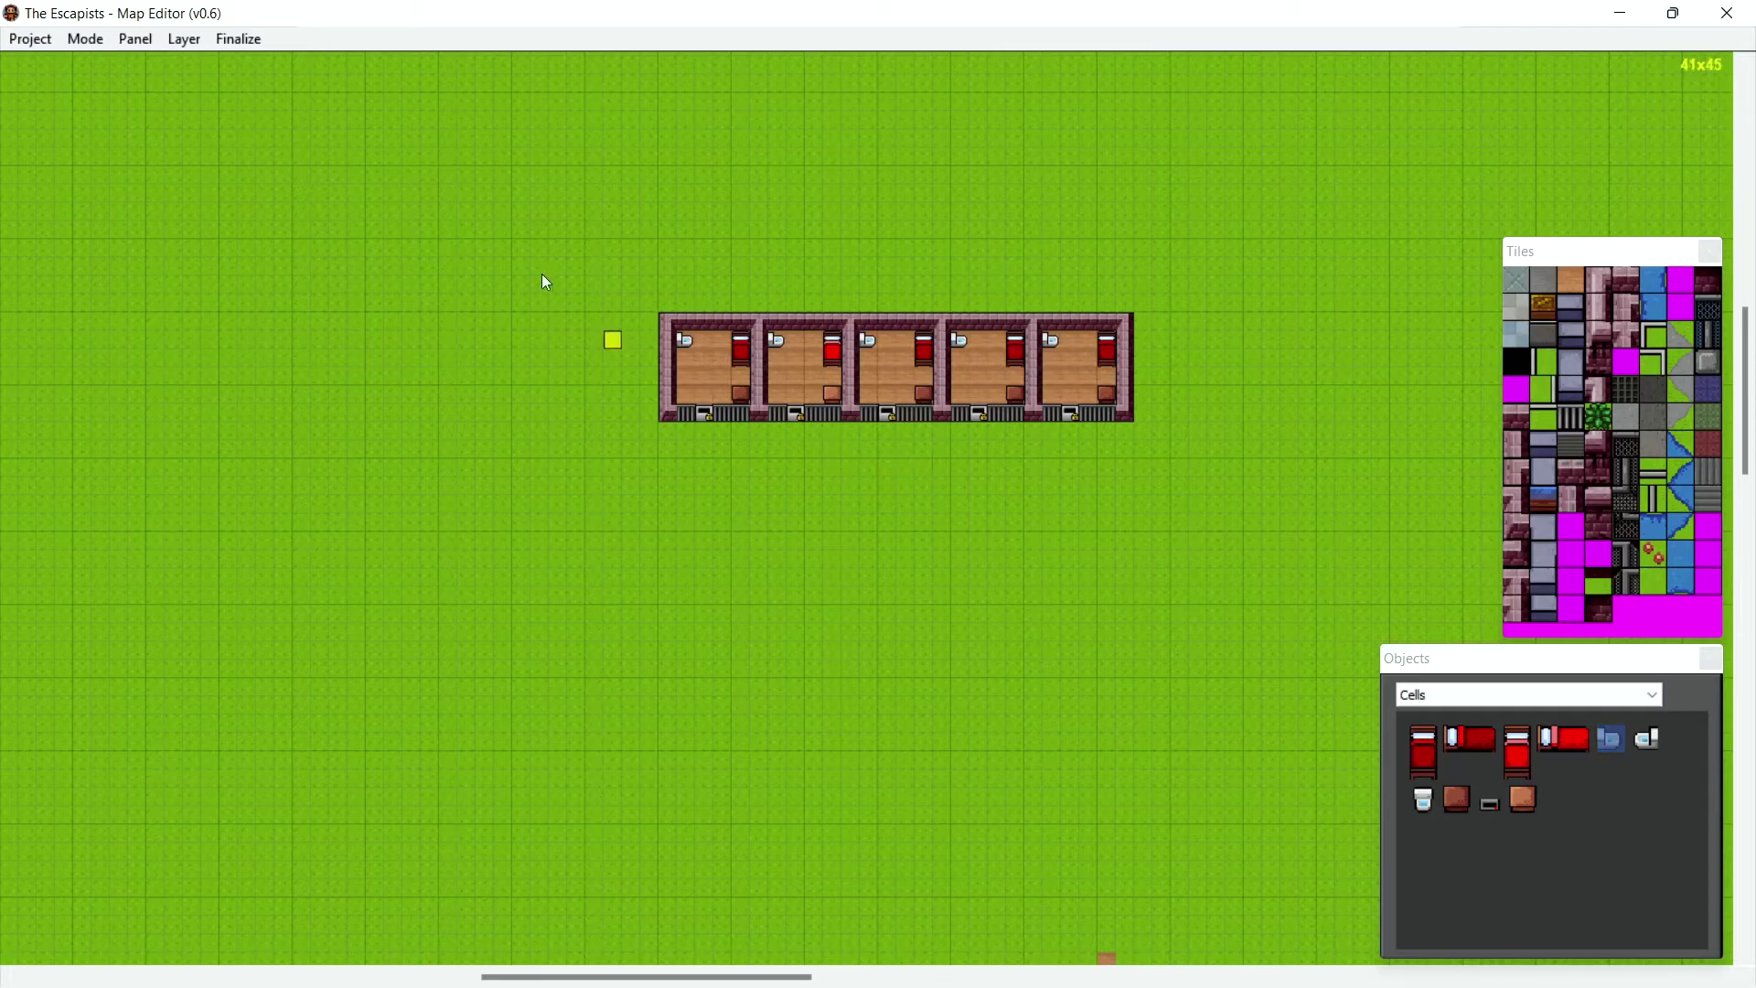
On the Zones layer, zone the last three top-row cells as Cells1.
left_click(186, 40)
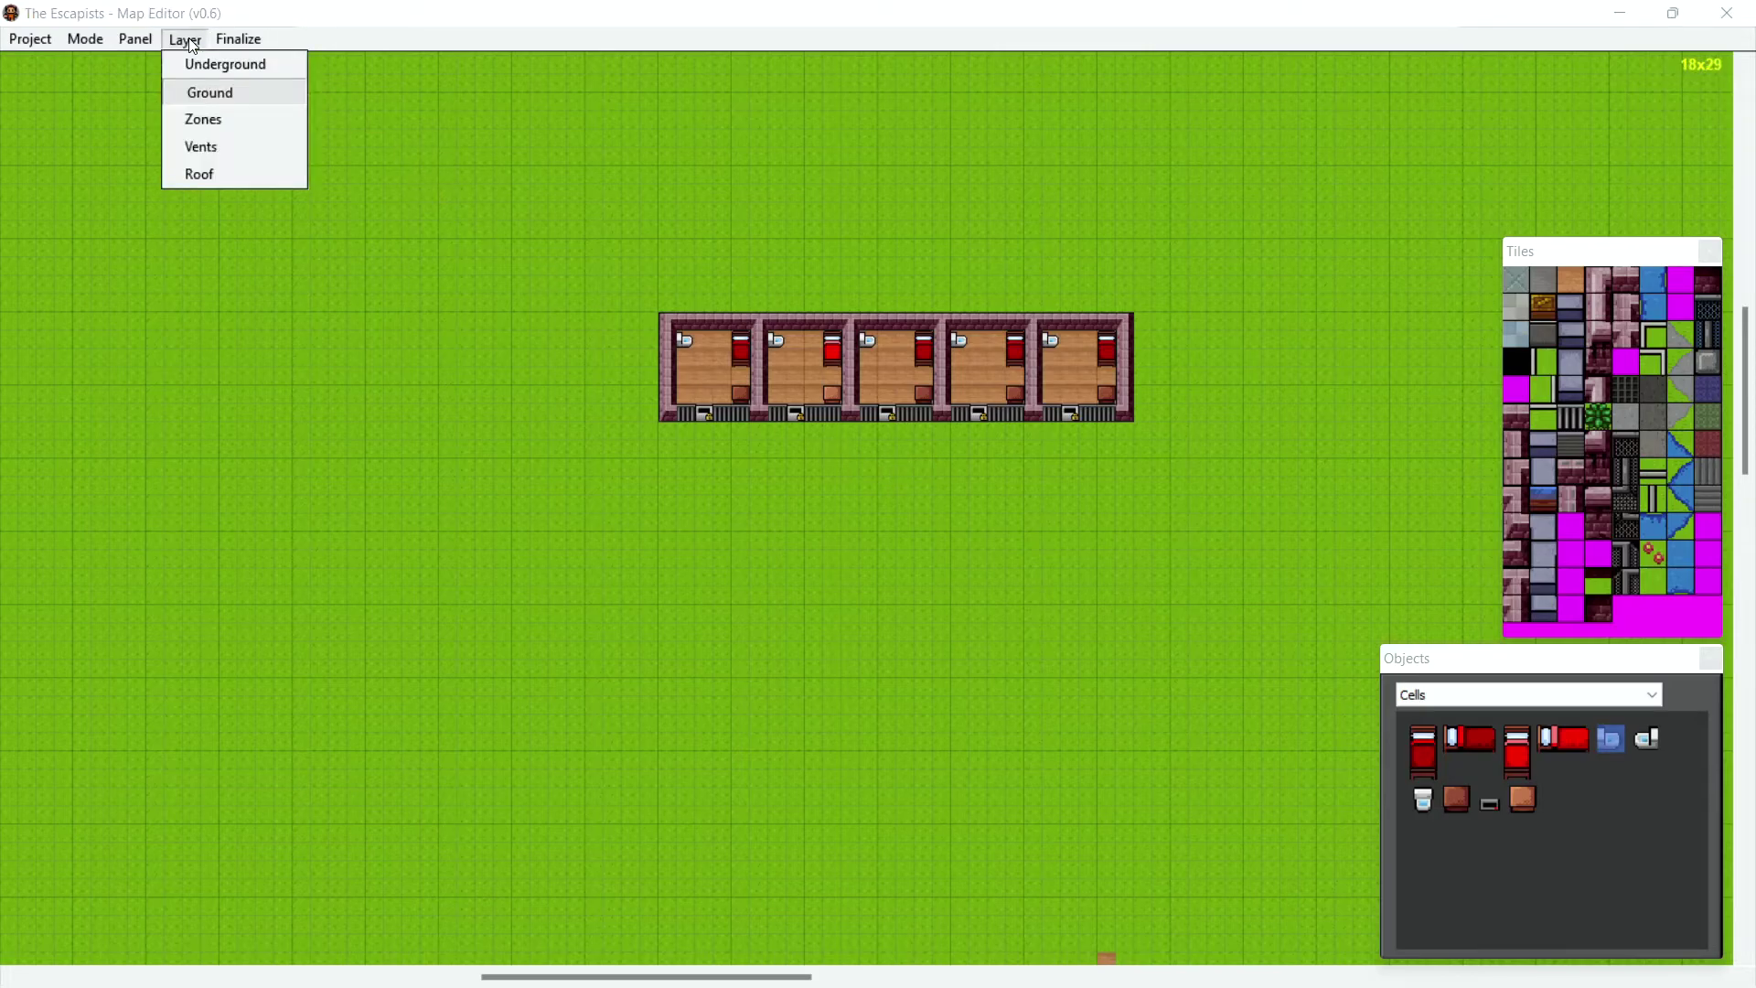
left_click(233, 119)
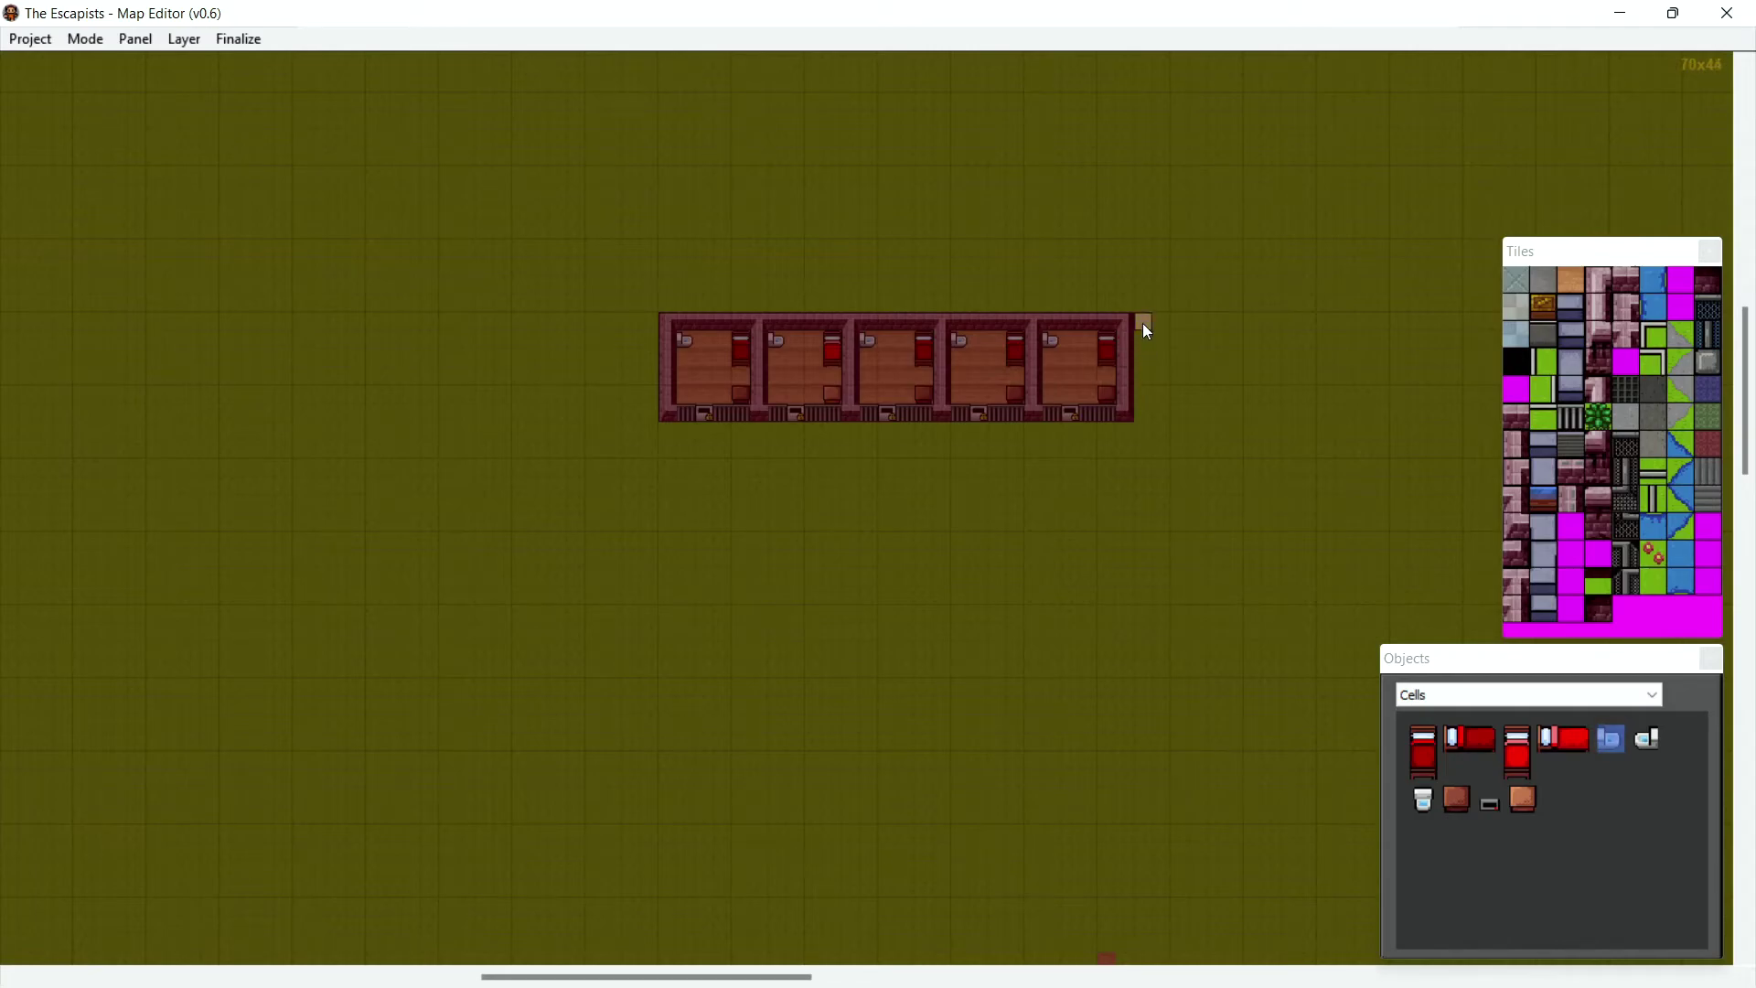
left_click_drag(1144, 326, 850, 423)
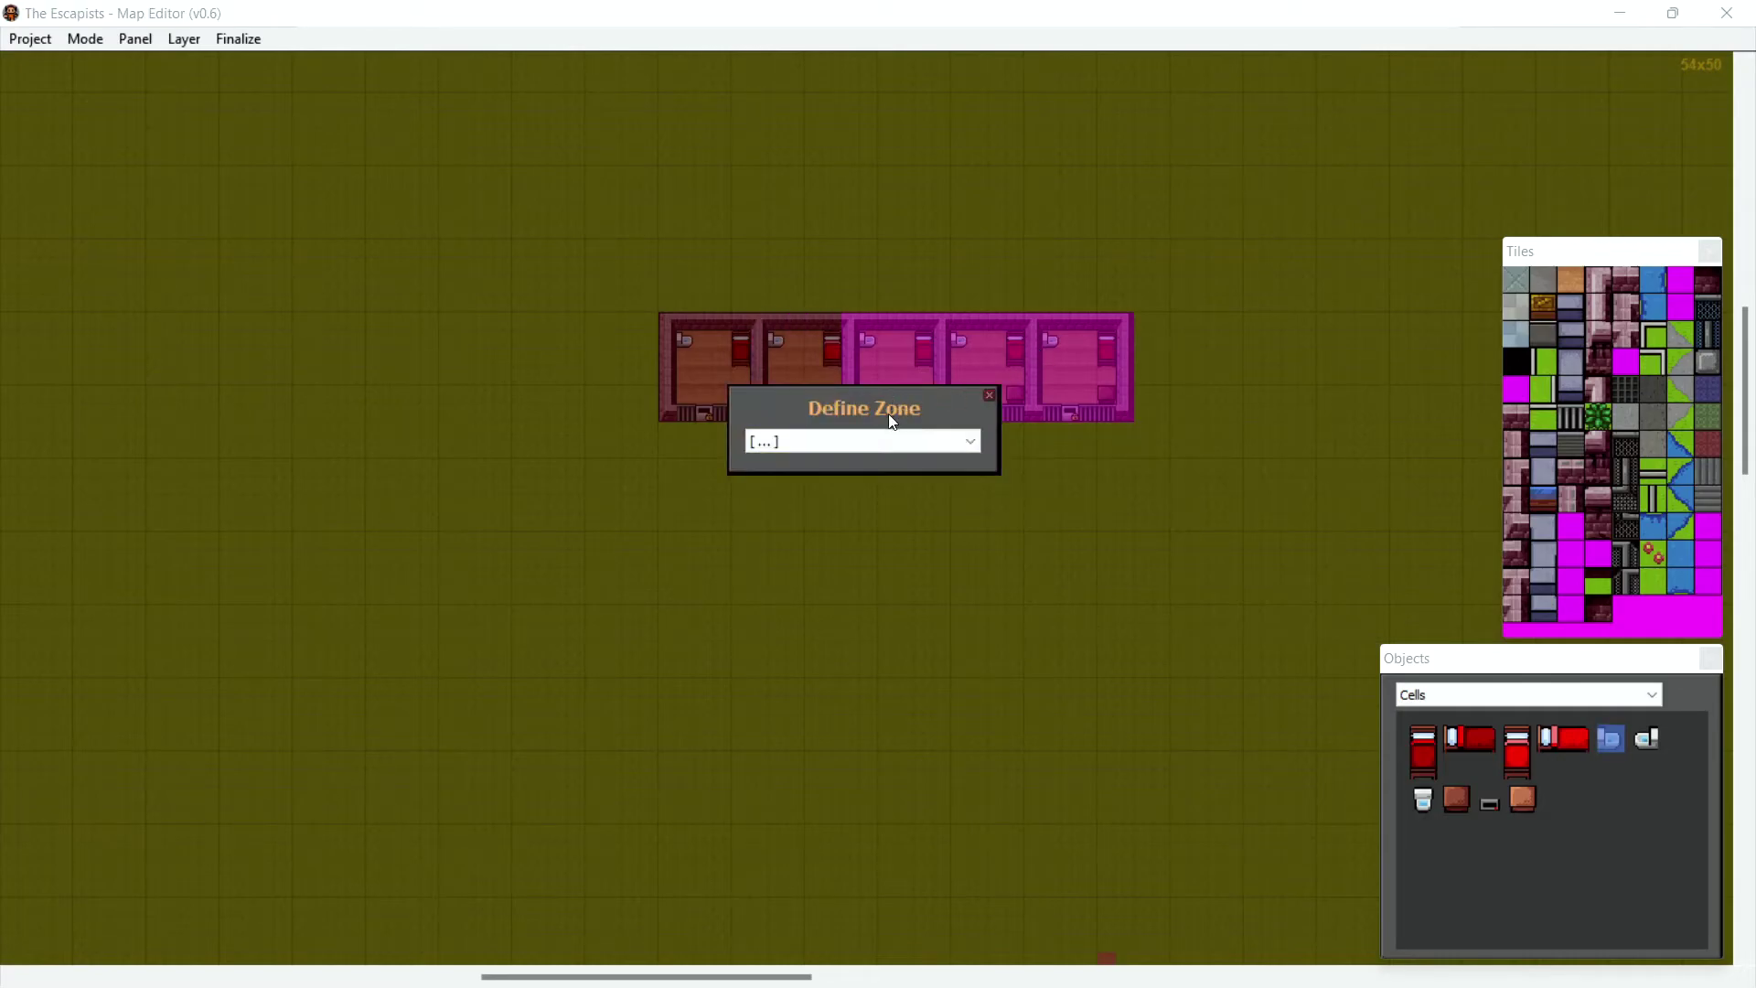
left_click(969, 442)
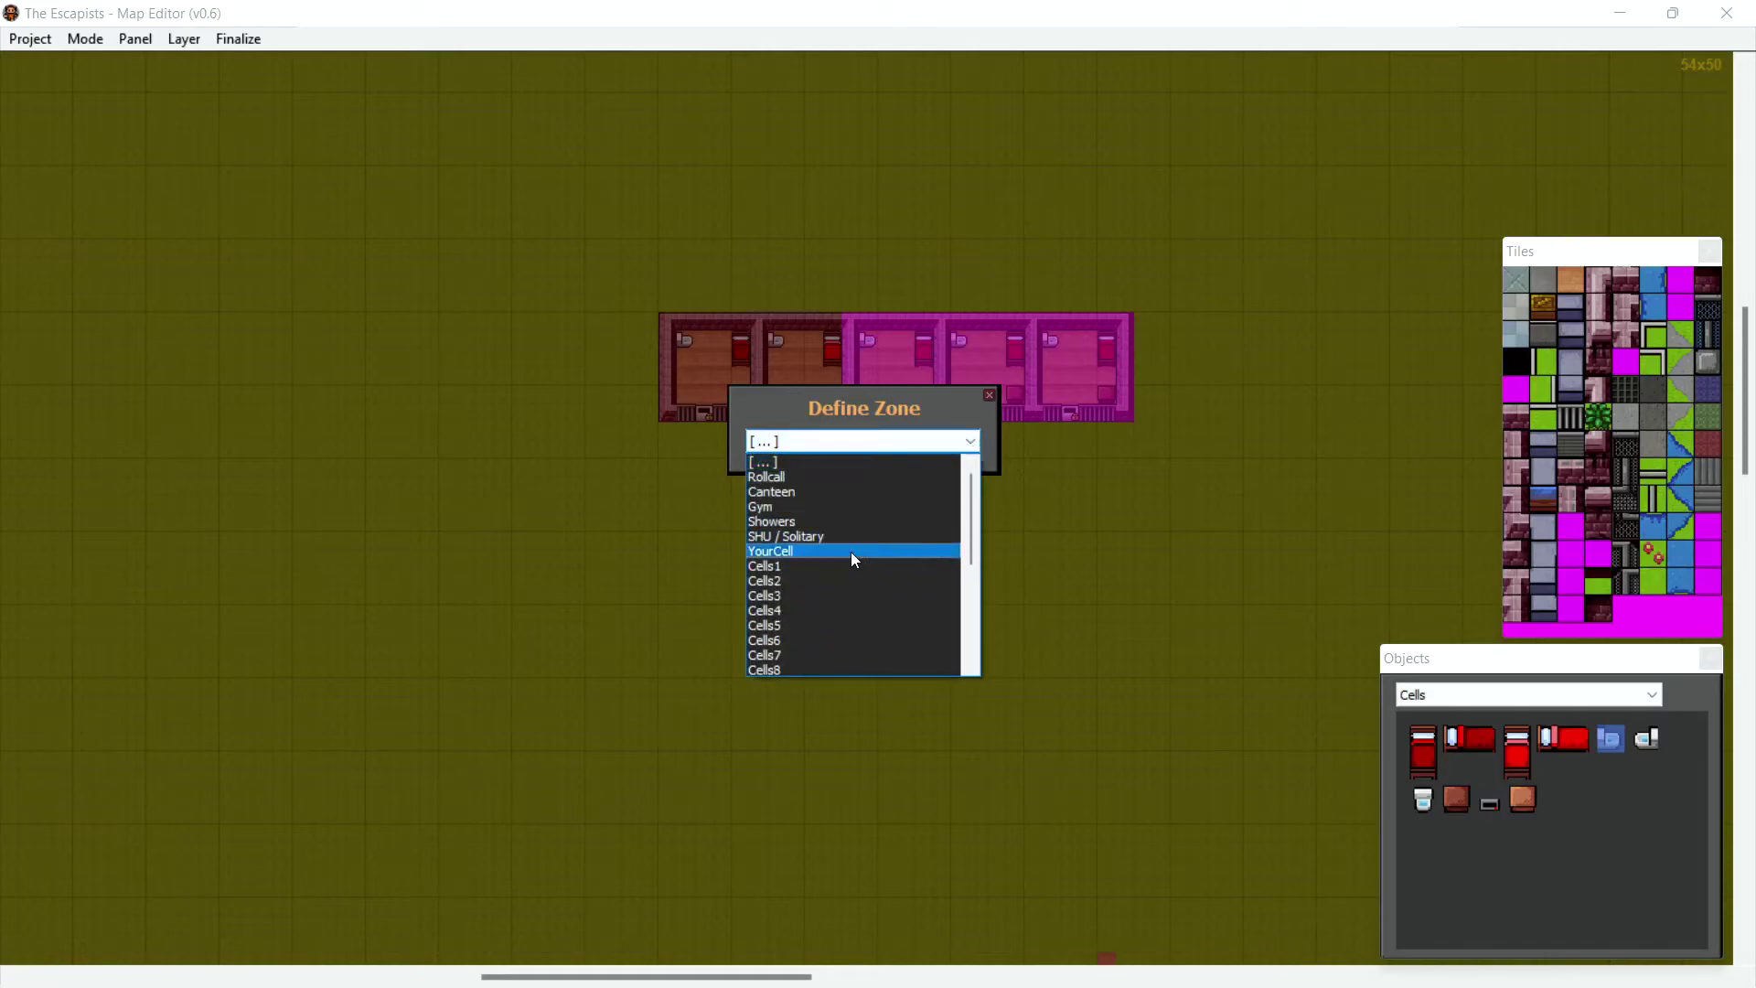
left_click(835, 562)
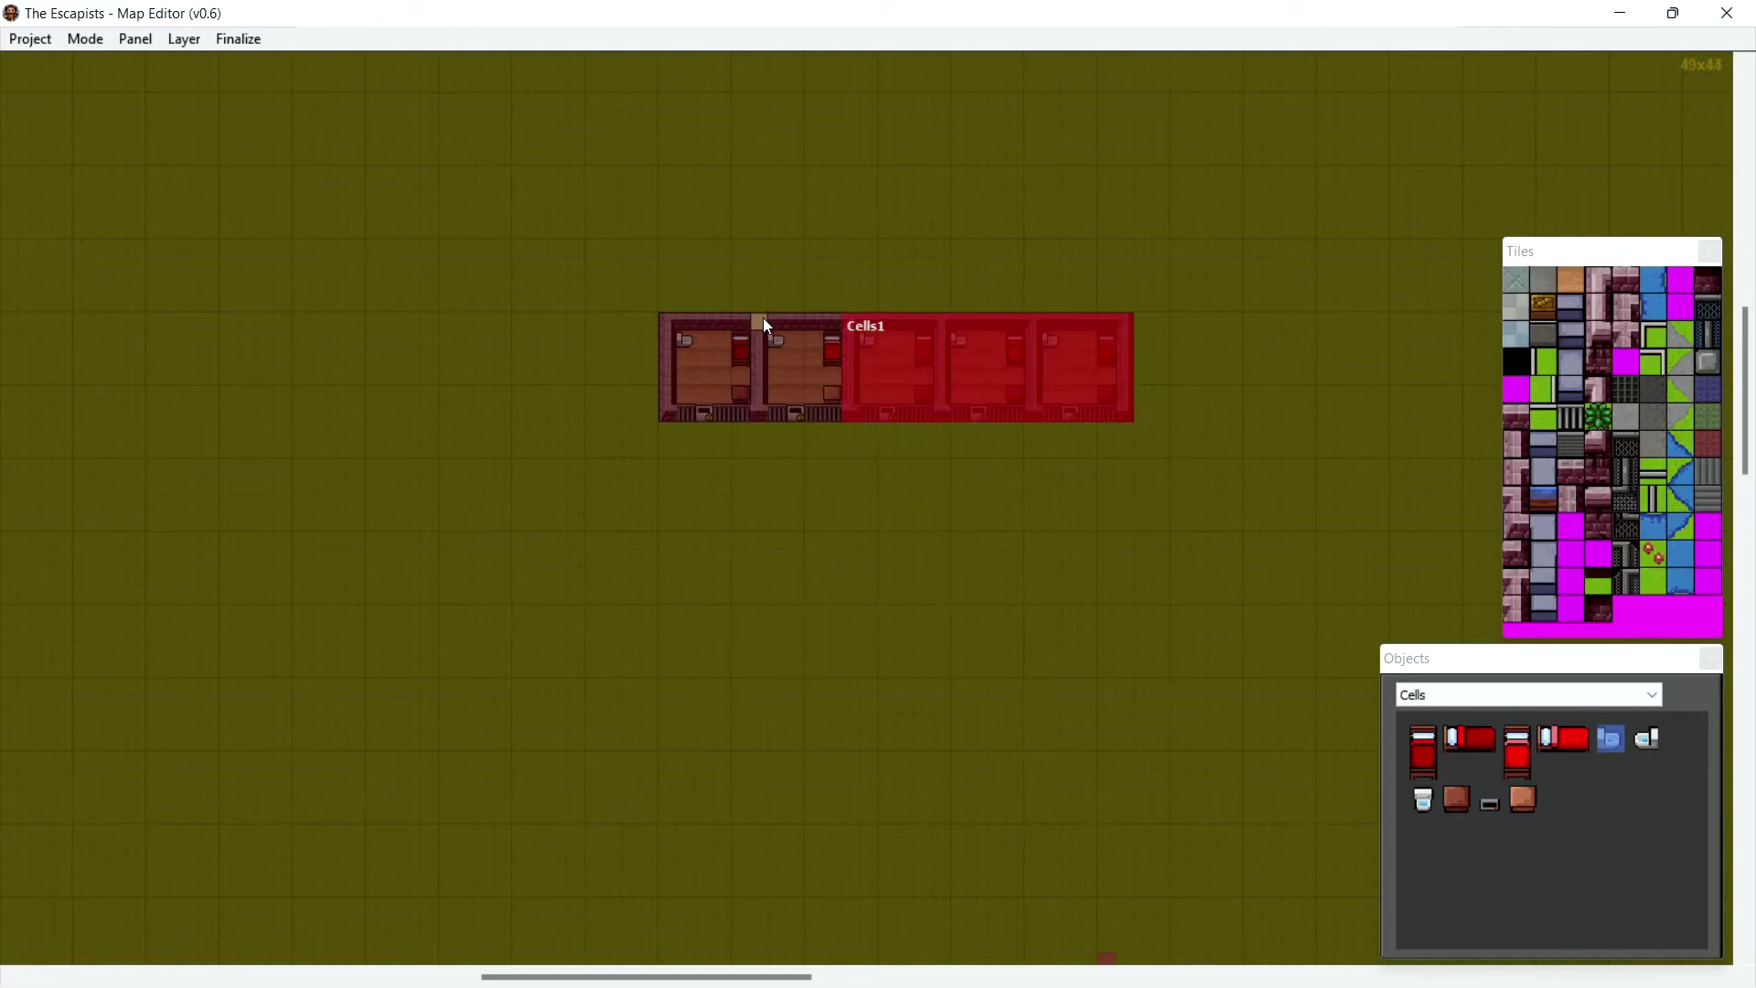
Zone the first cell as Cells2 and delete the misplaced Cells1 zone.
left_click_drag(752, 376, 670, 427)
left_click(759, 441)
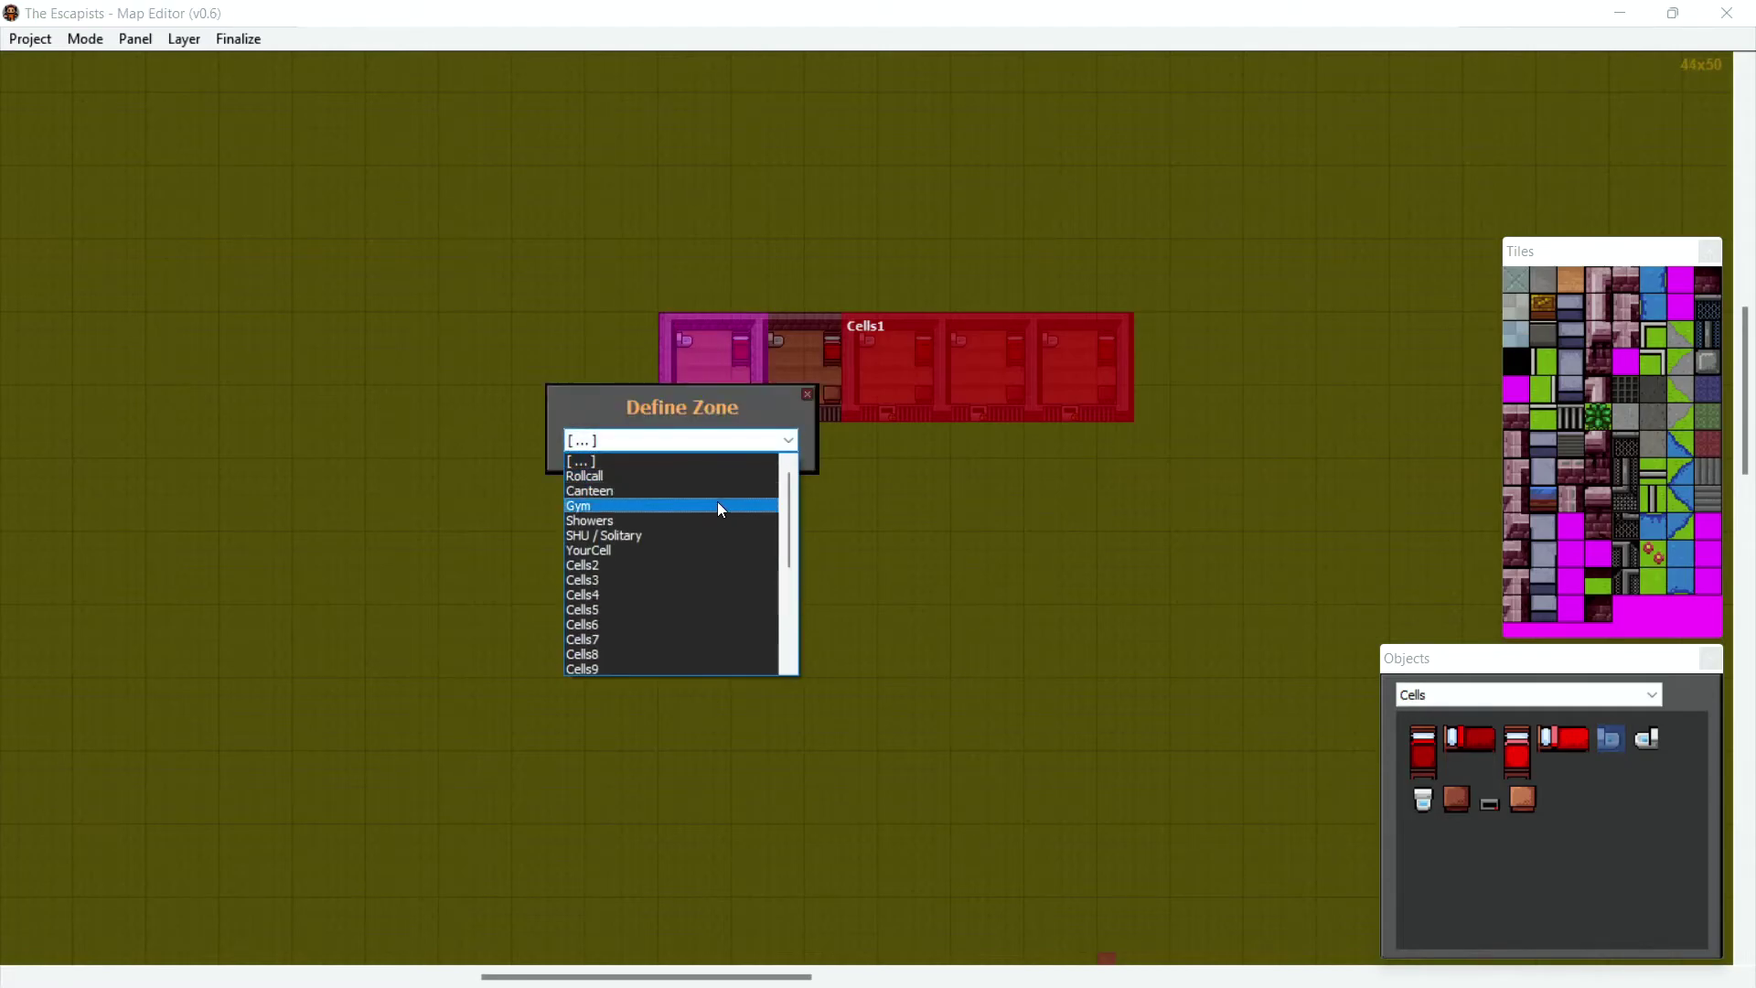
left_click(688, 565)
left_click_drag(841, 306, 868, 293)
left_click(865, 319)
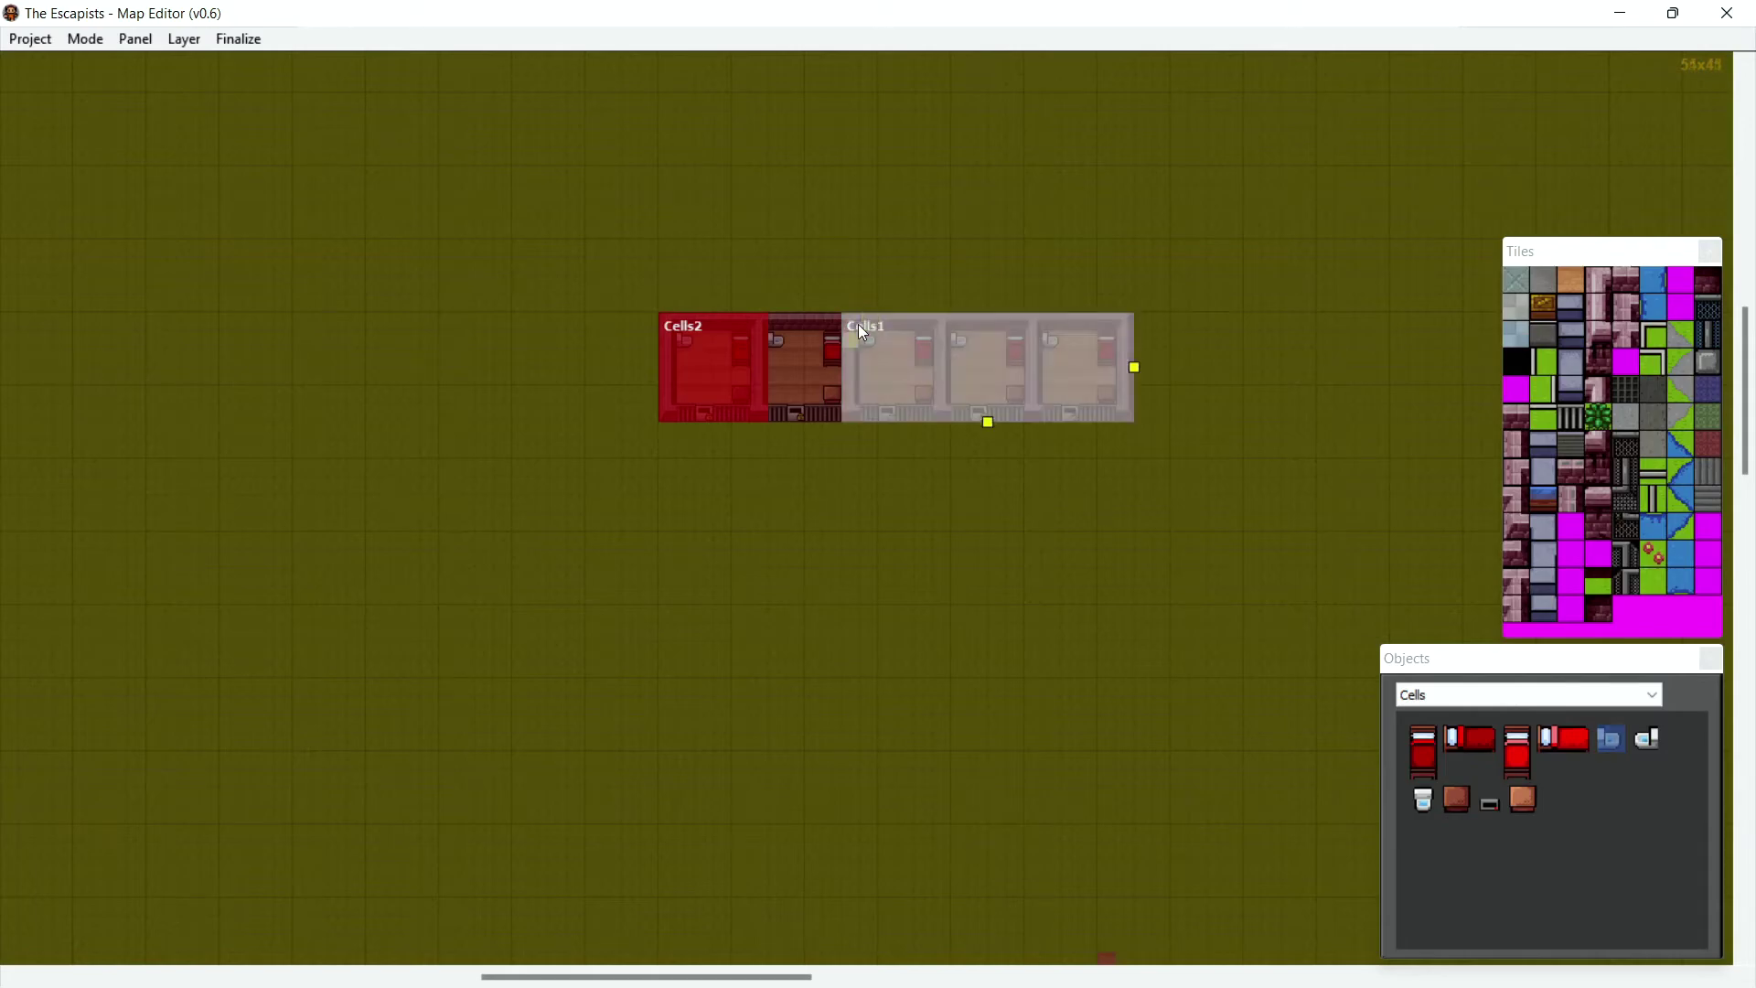
left_click_drag(908, 360, 1120, 404)
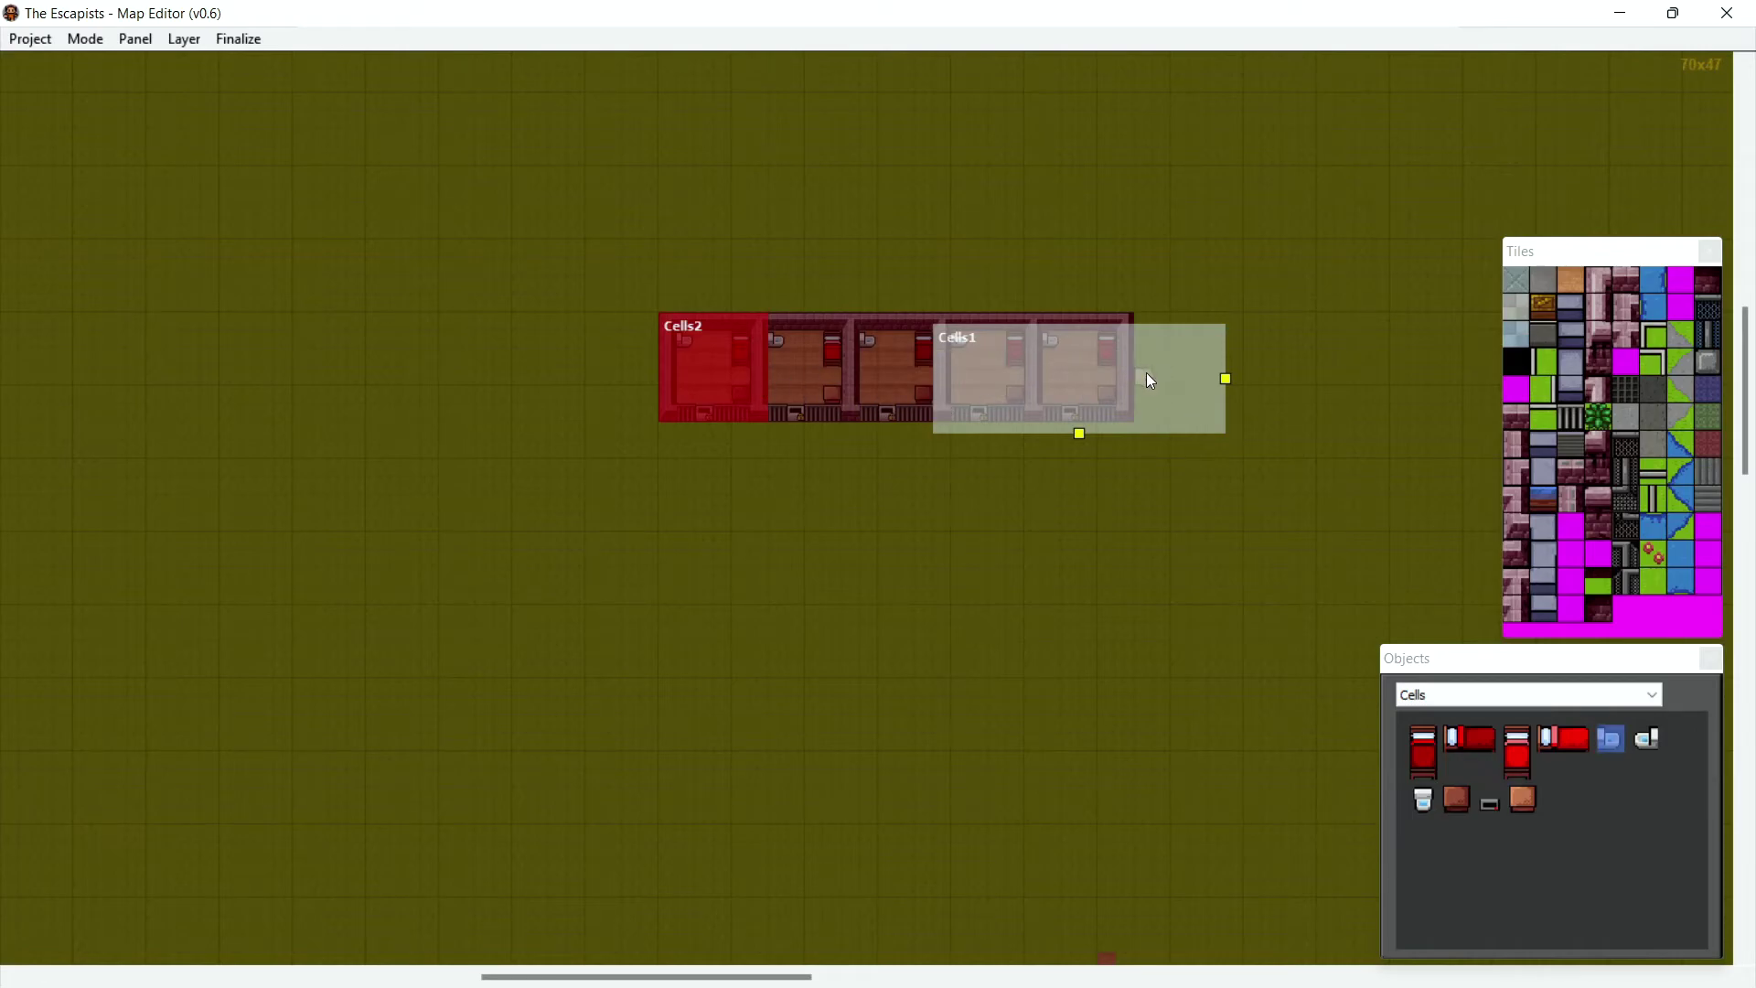
key("Delete")
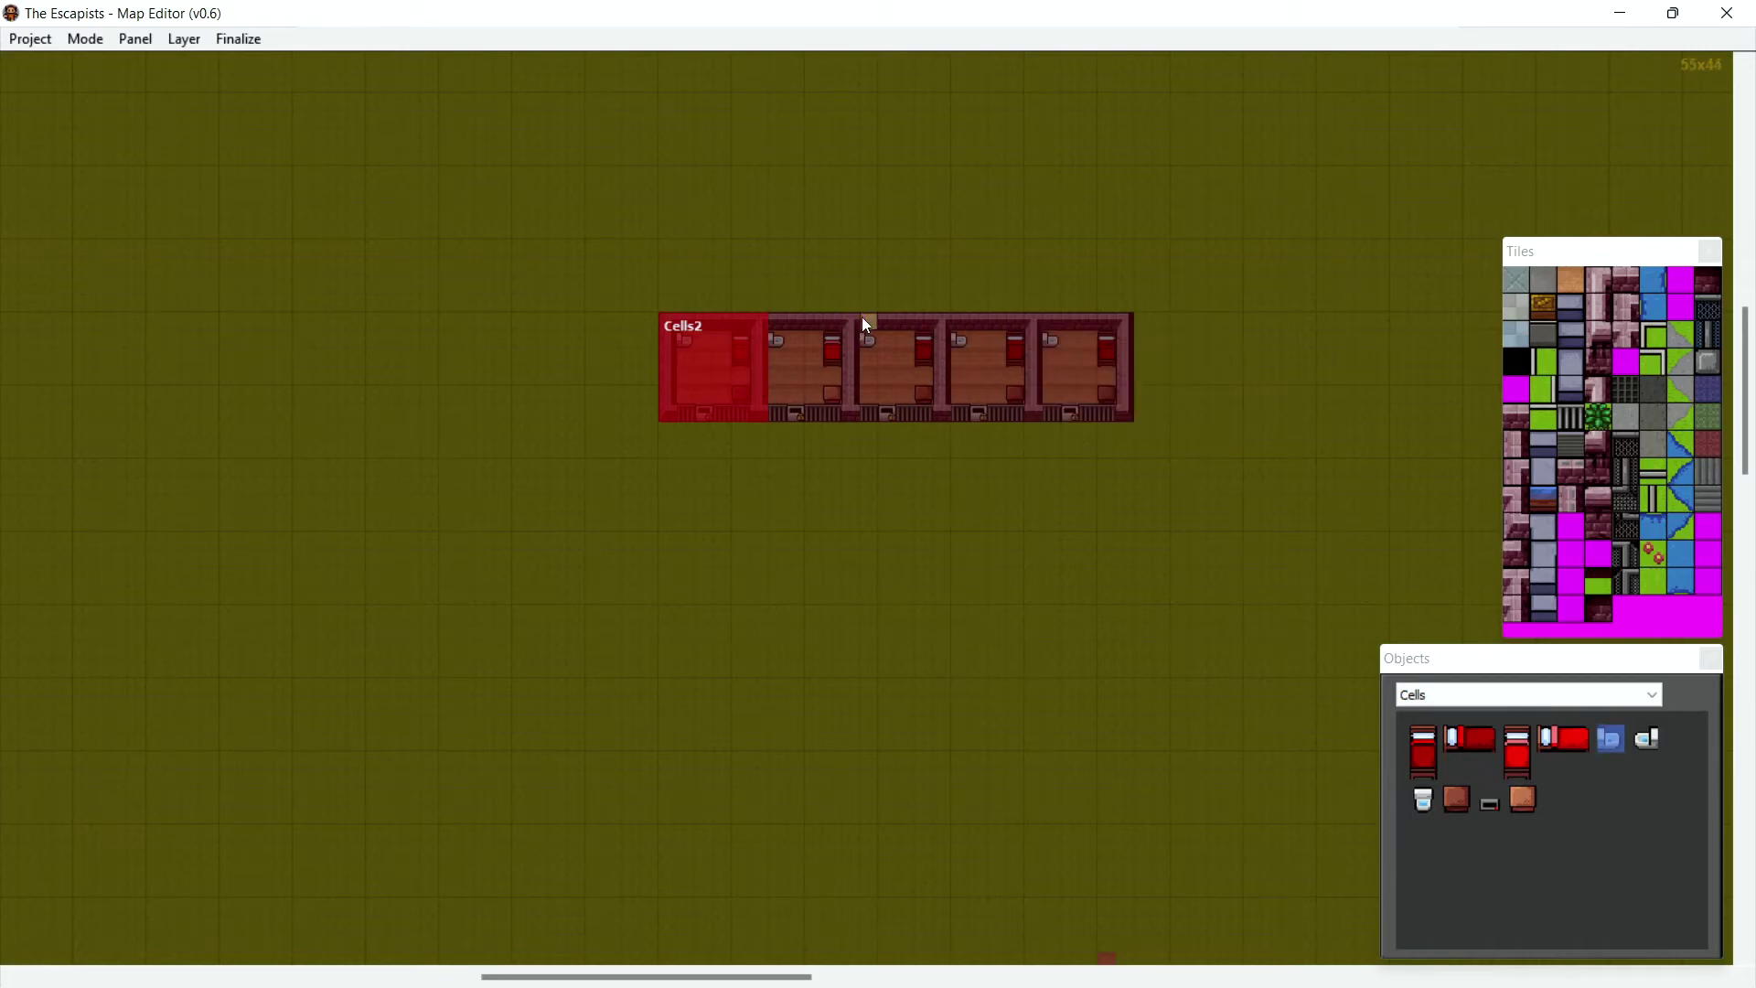
Zone the second cell as YourCell and re-zone the last three cells as Cells1.
left_click_drag(863, 316, 759, 417)
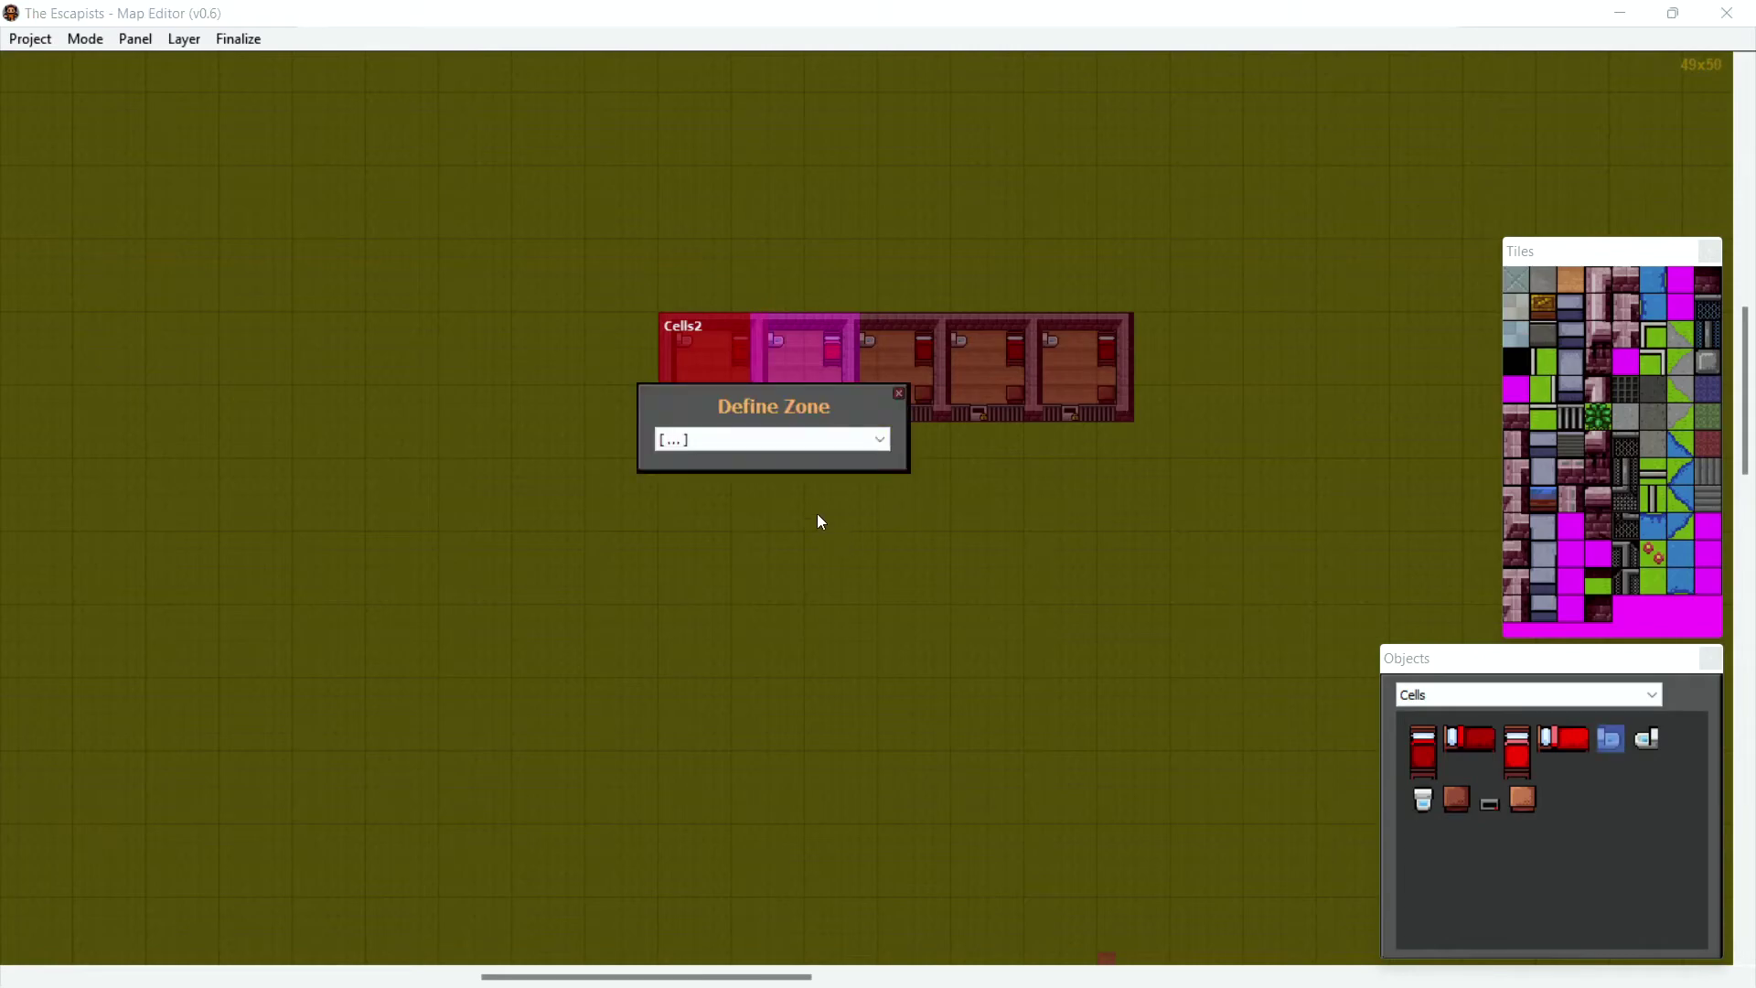
left_click(785, 440)
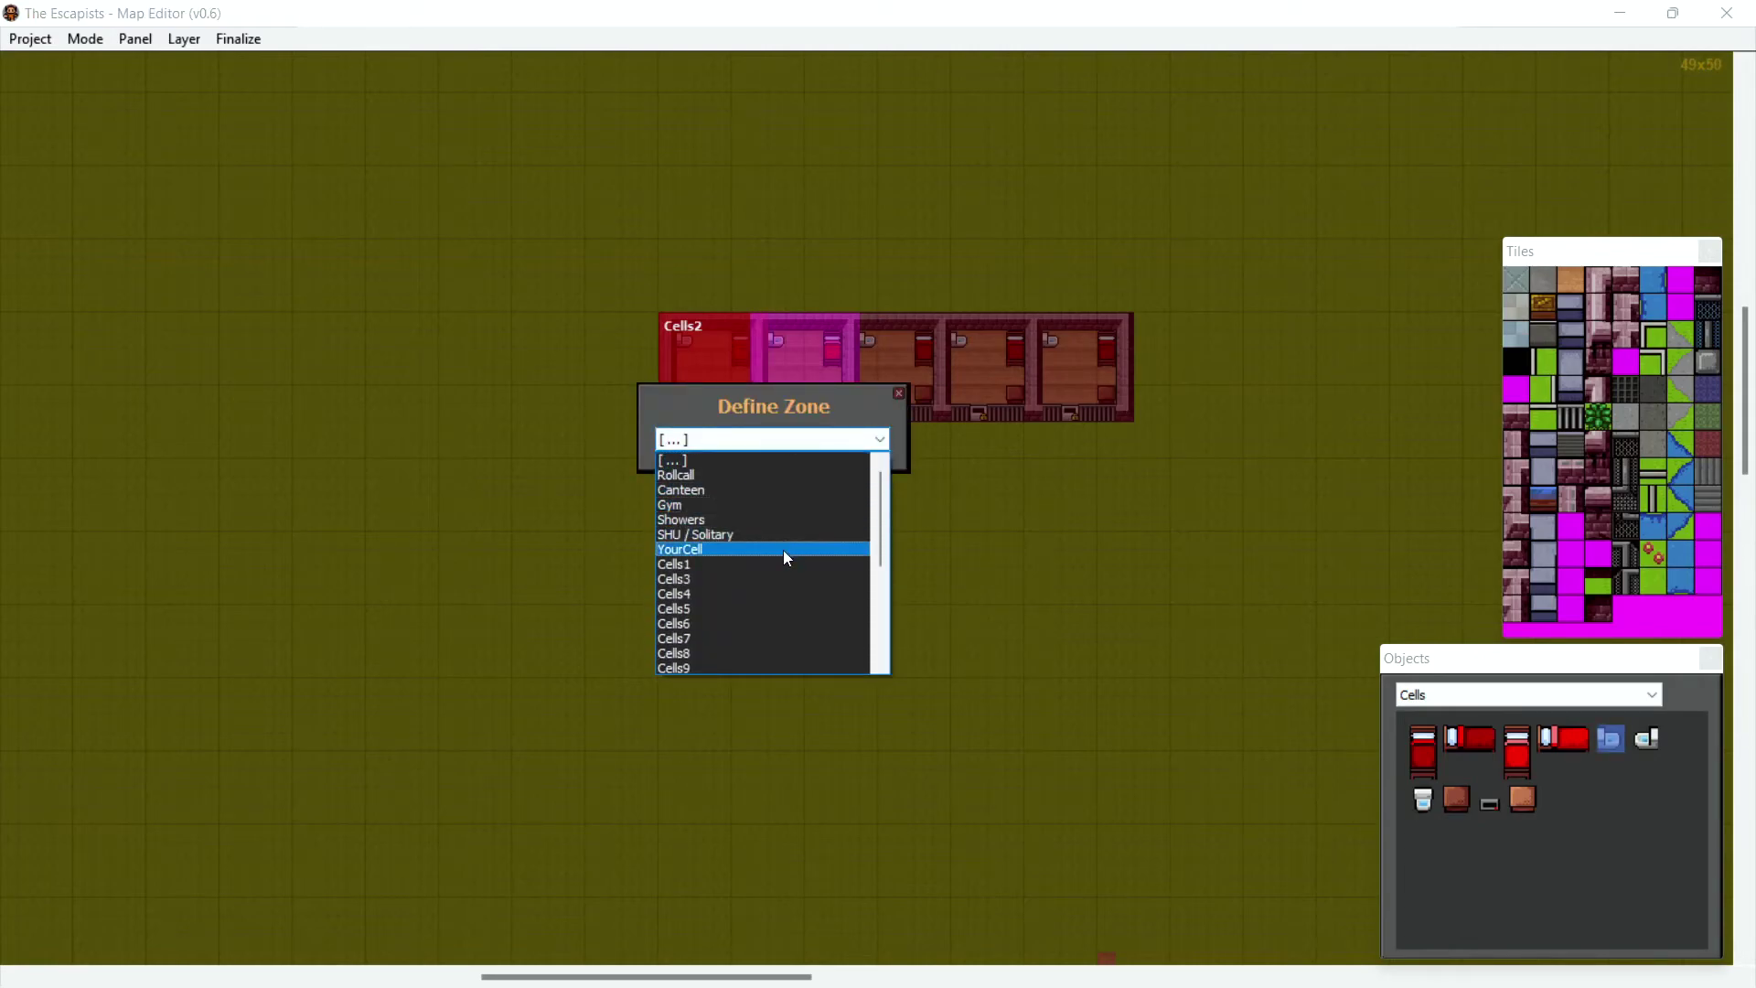
left_click(784, 550)
left_click_drag(1138, 313, 854, 434)
left_click(874, 455)
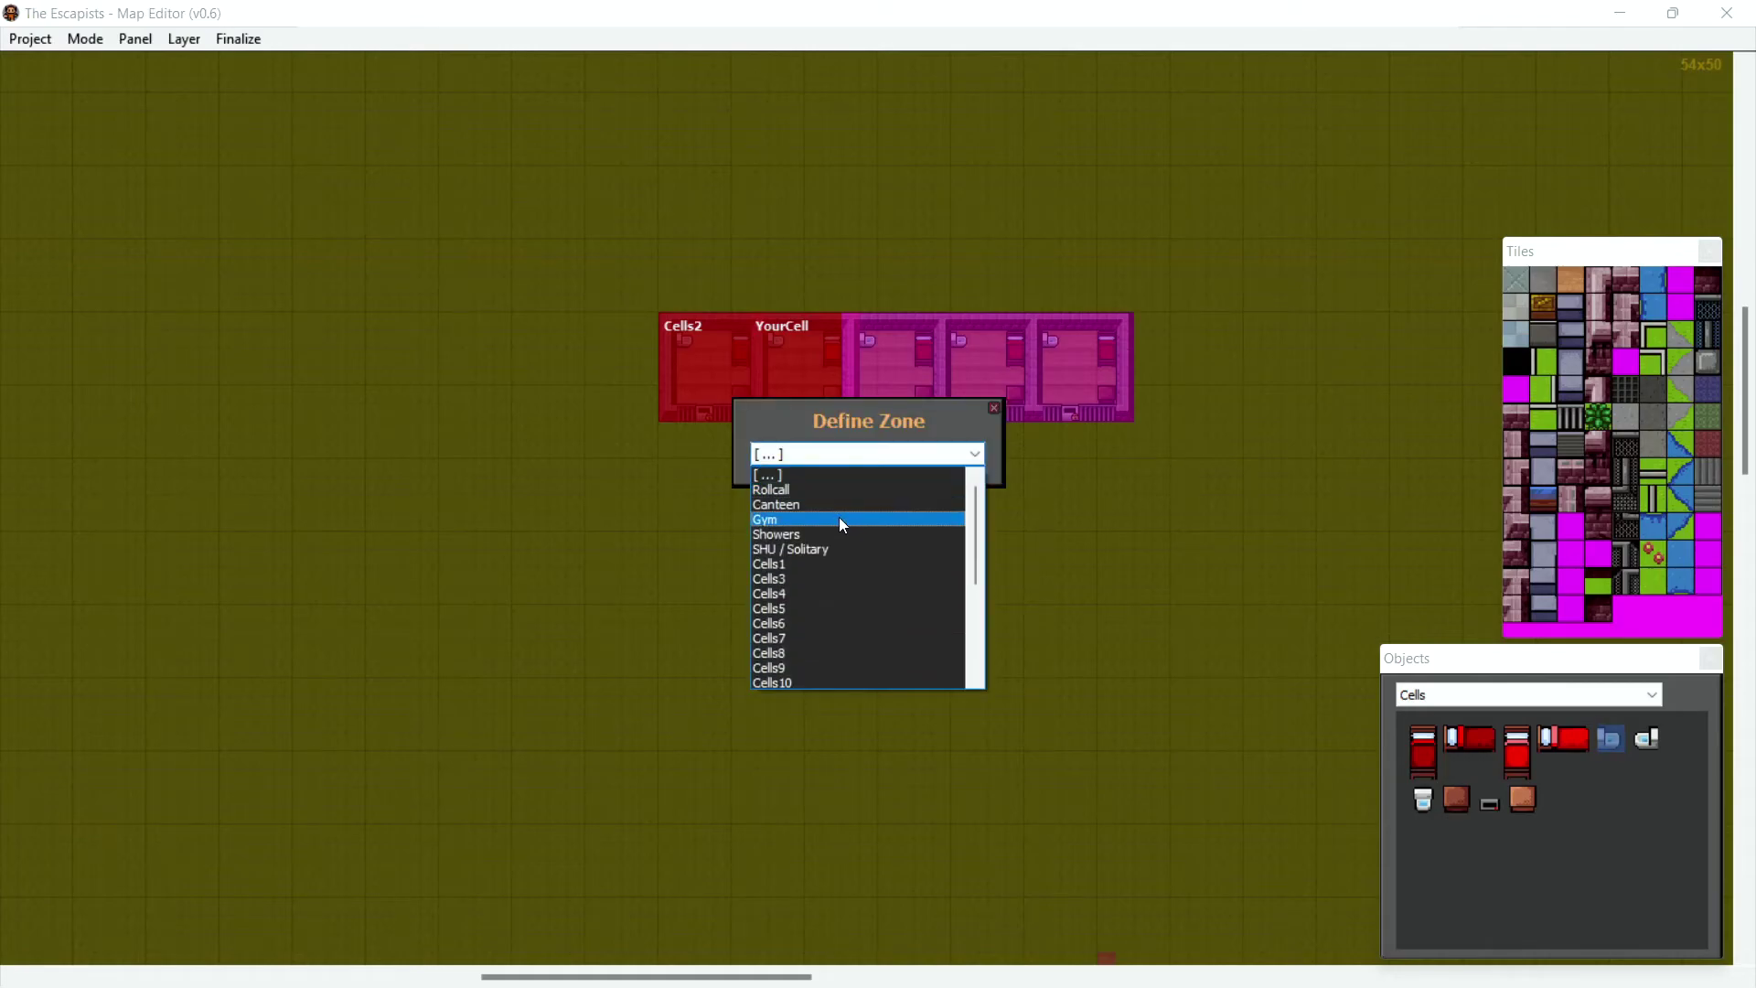
left_click(825, 564)
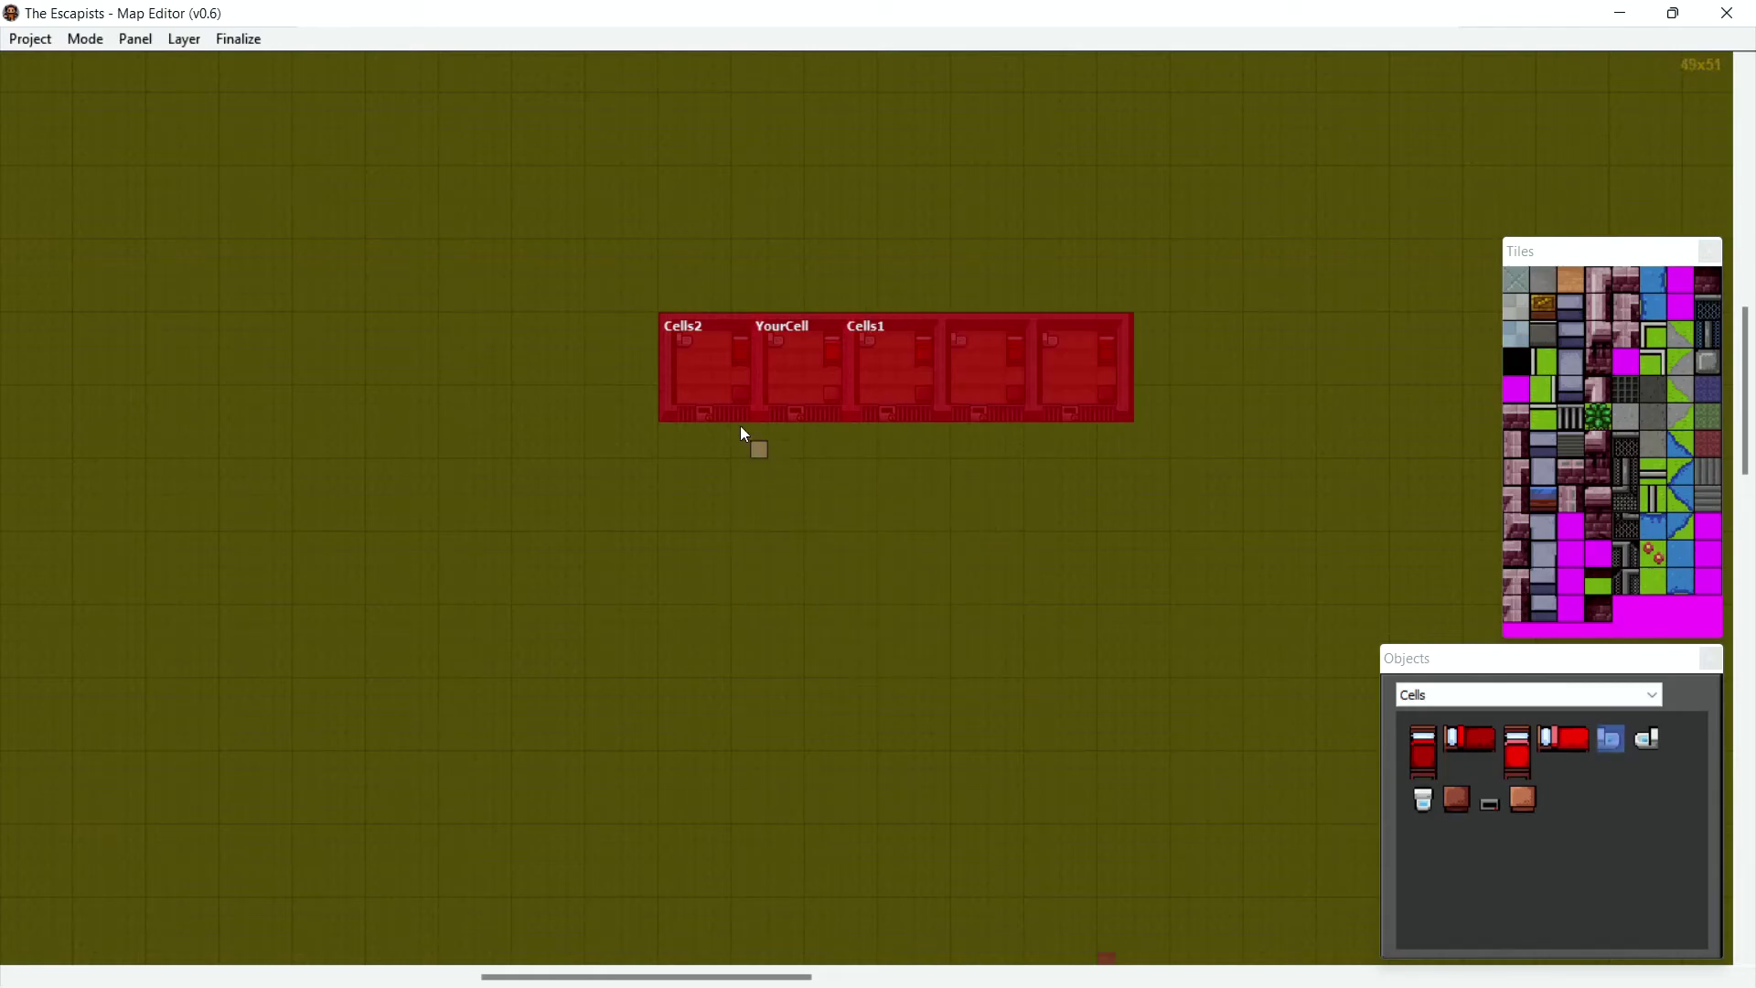
left_click(786, 354)
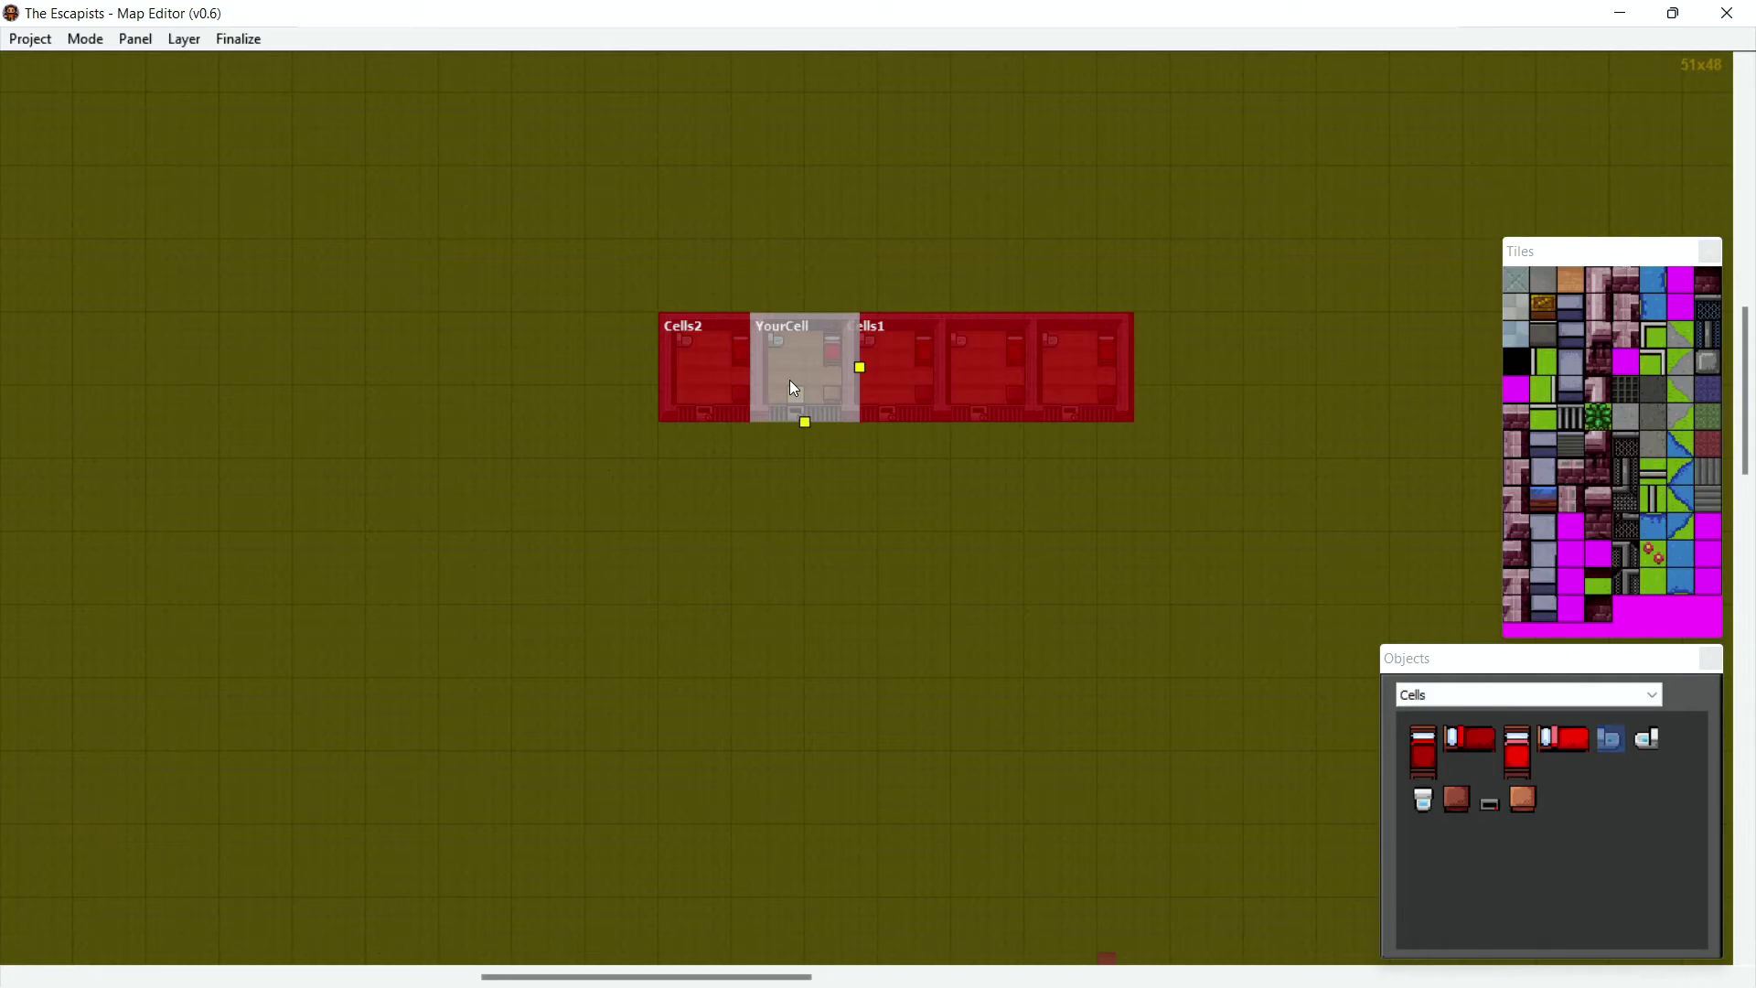
left_click(1000, 350)
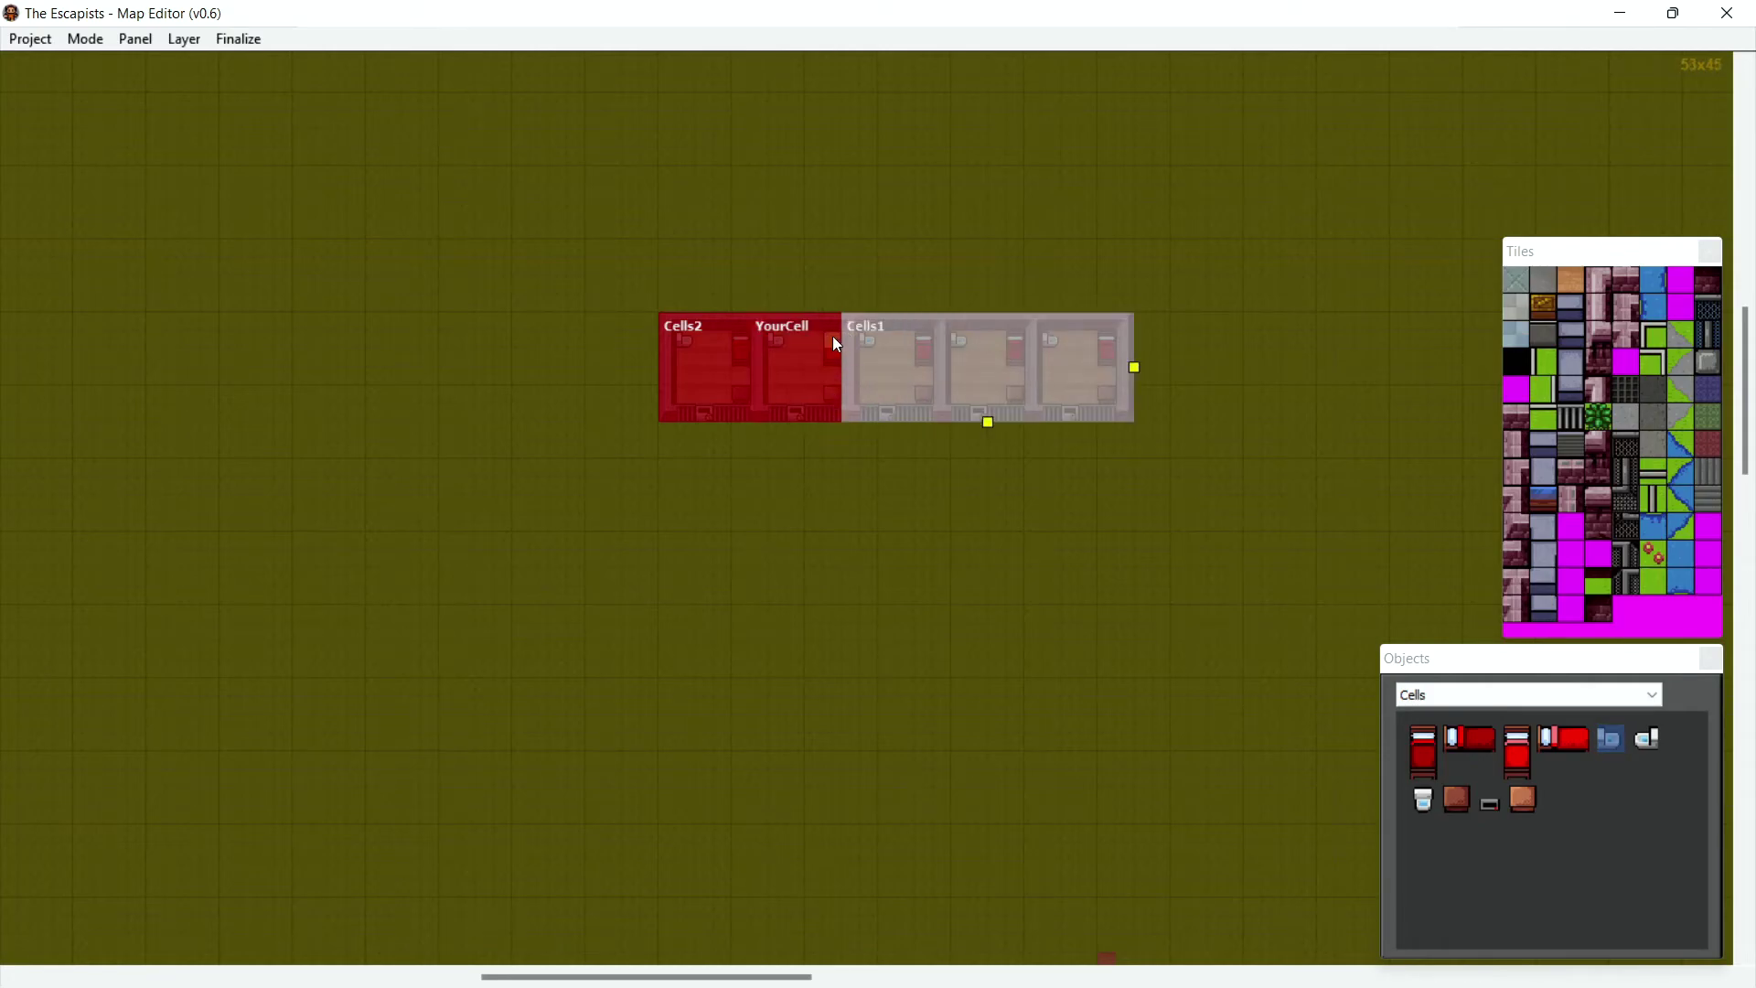
left_click(782, 391)
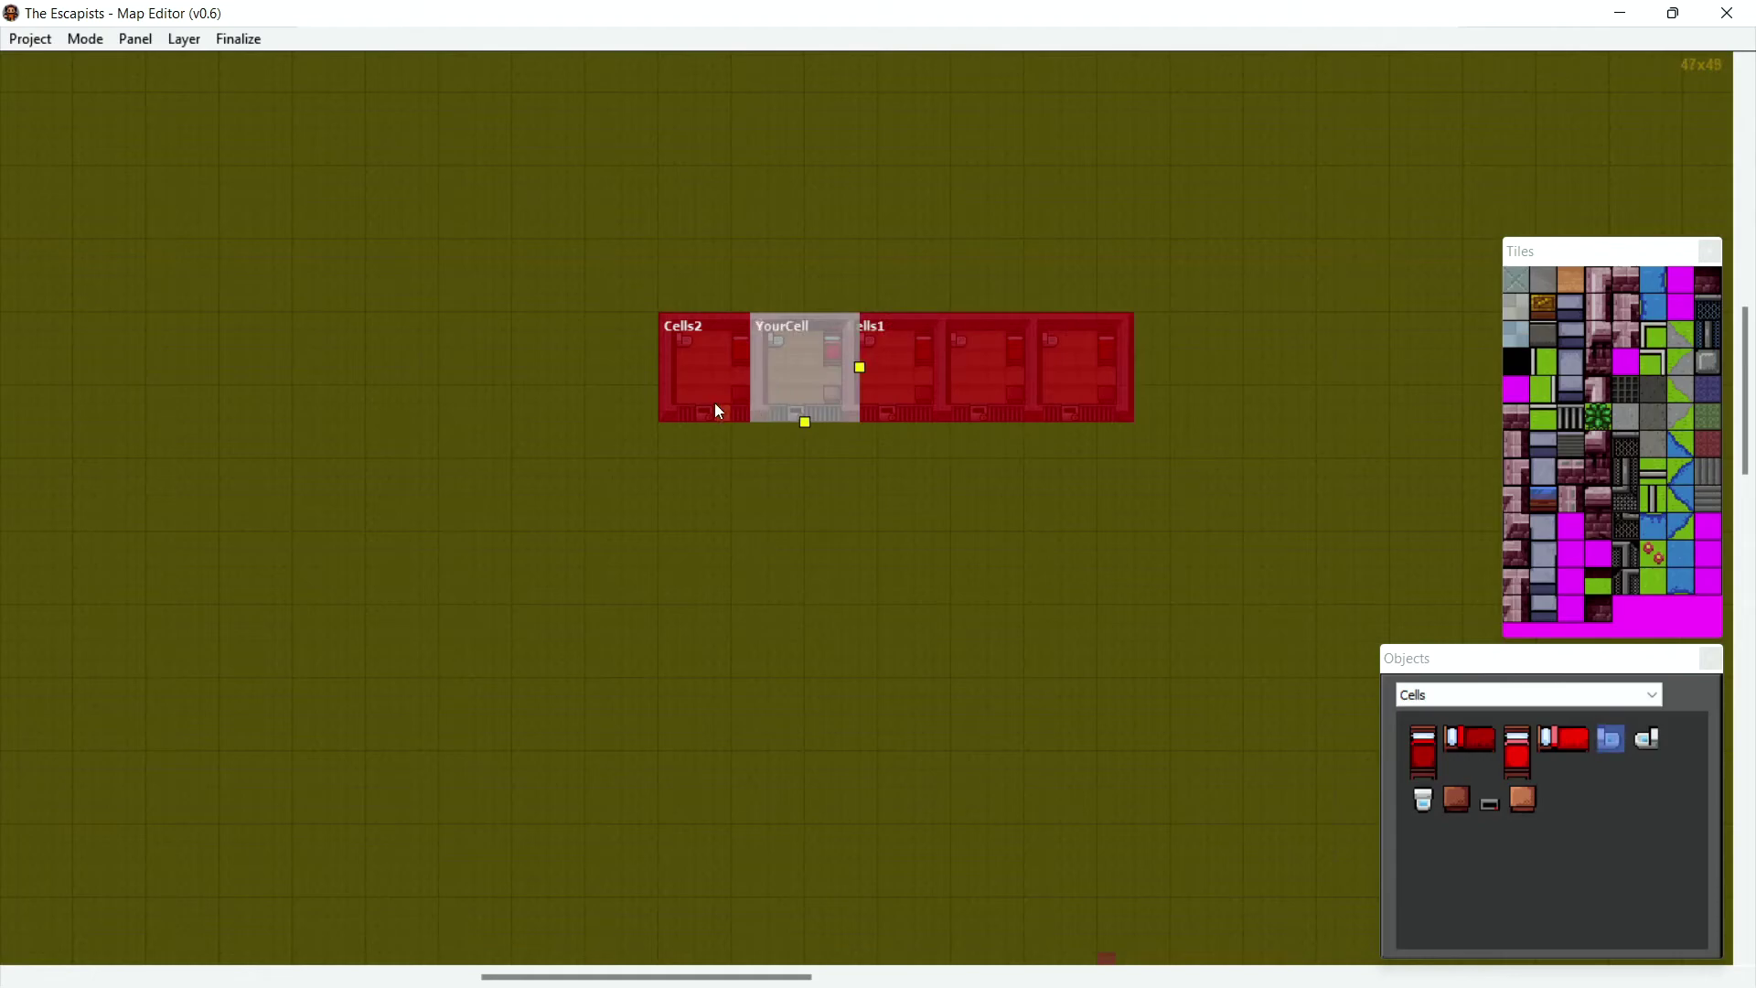
left_click(867, 300)
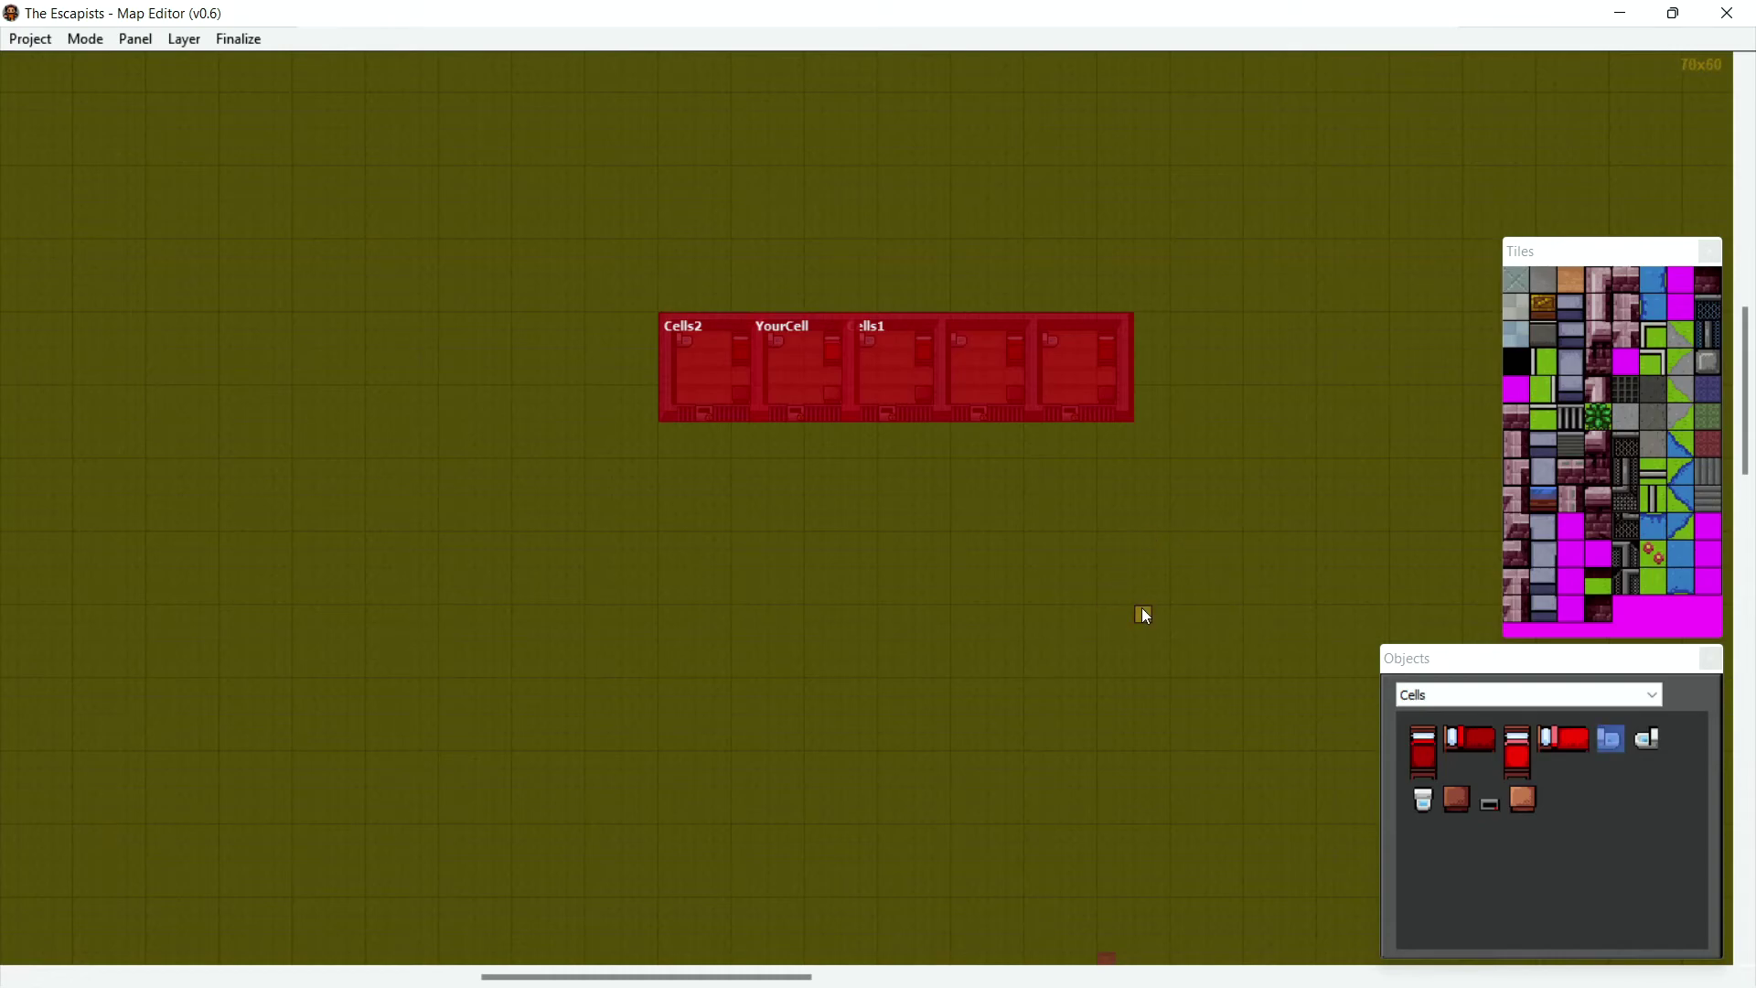
Switch the map editor back to the Ground layer.
left_click(179, 41)
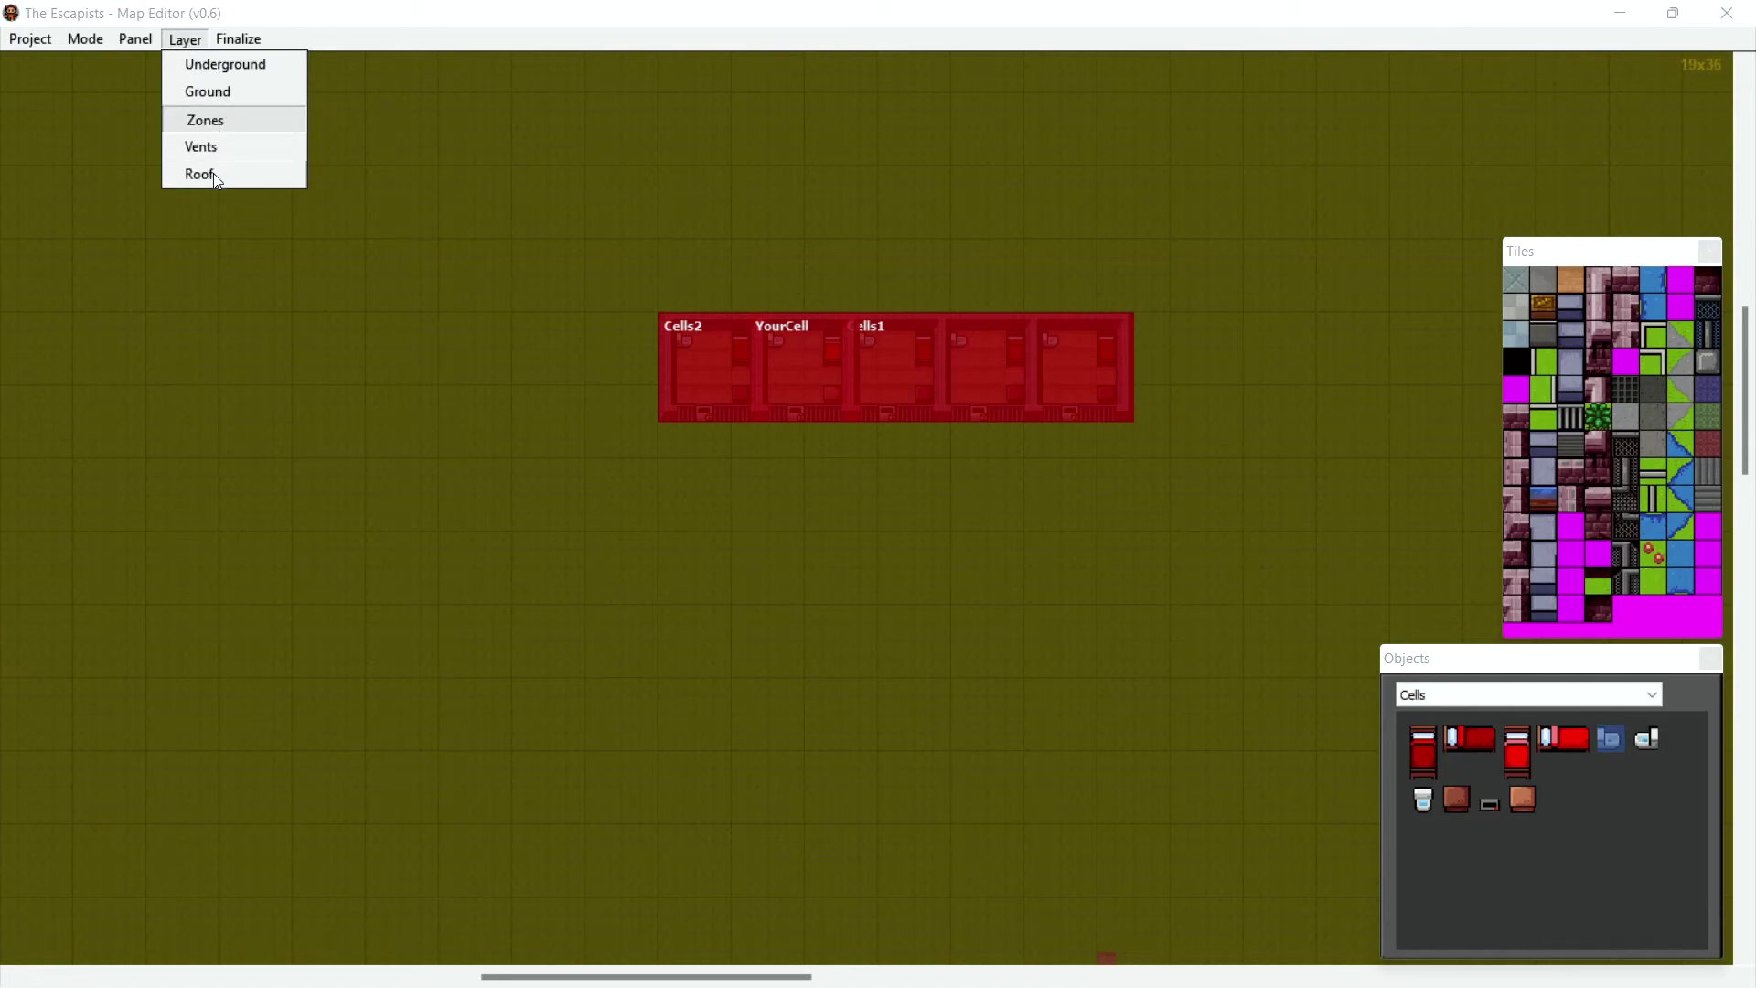
left_click(234, 93)
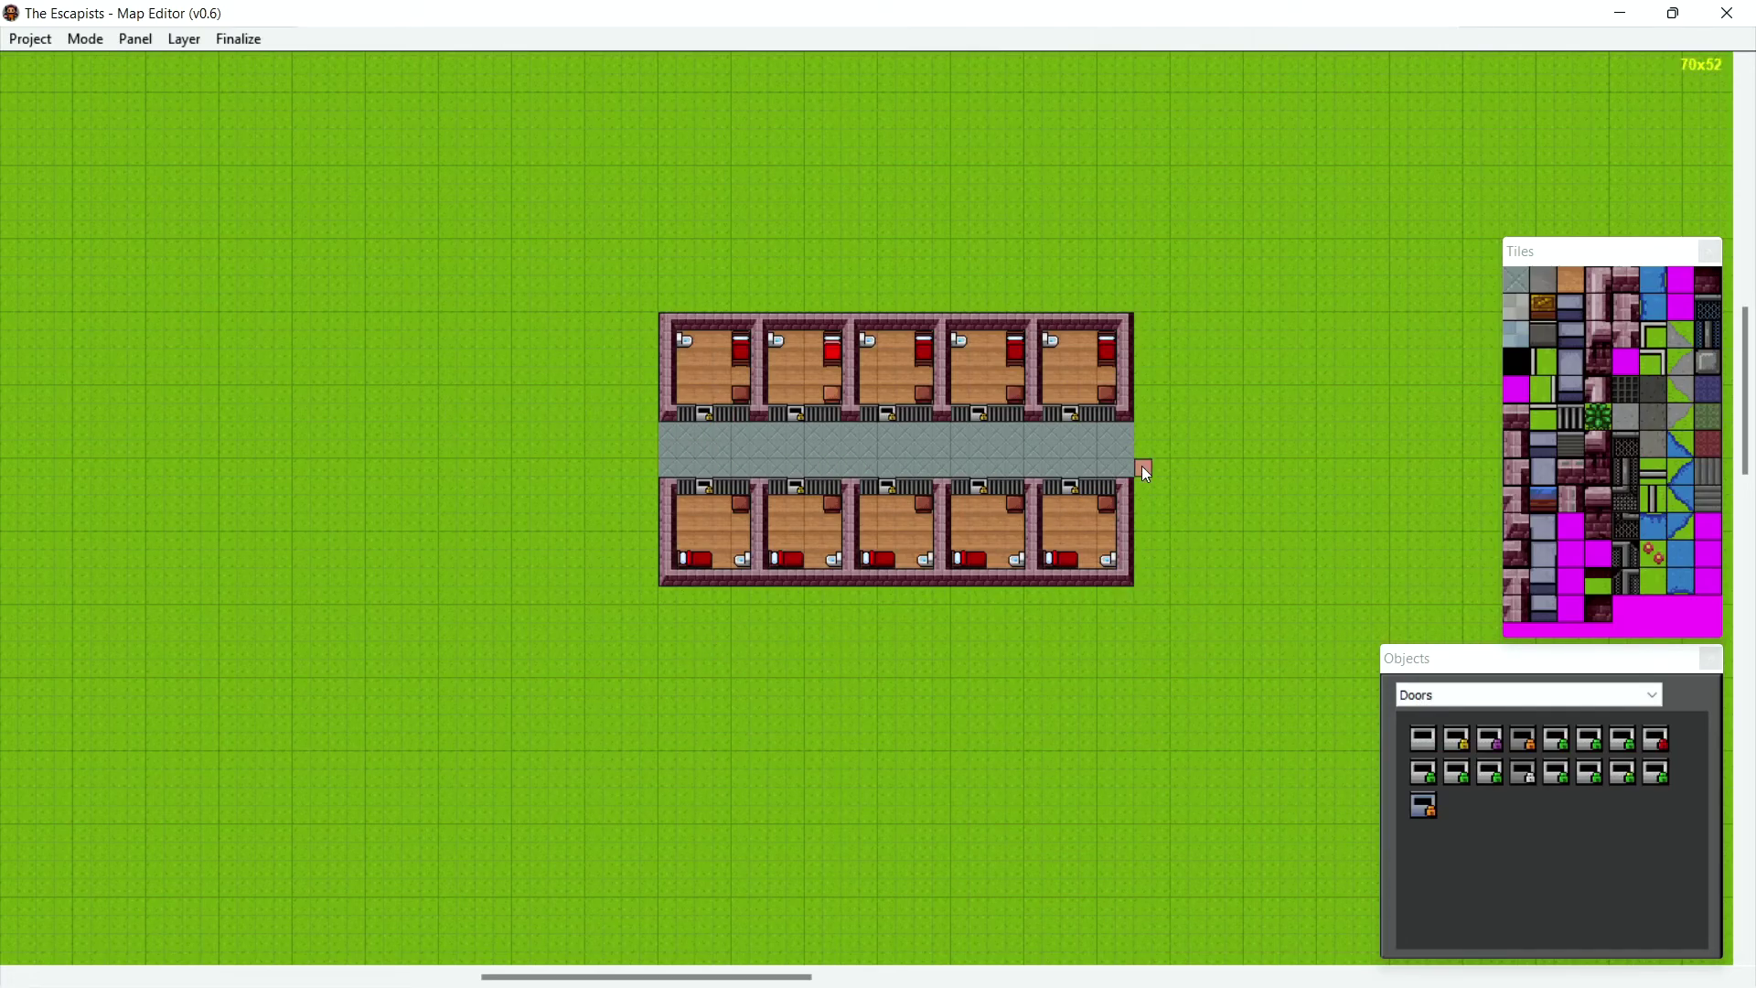
On the Zones layer, draw one zone over all five bottom-row cells and name it Cells3.
left_click(168, 42)
left_click(229, 120)
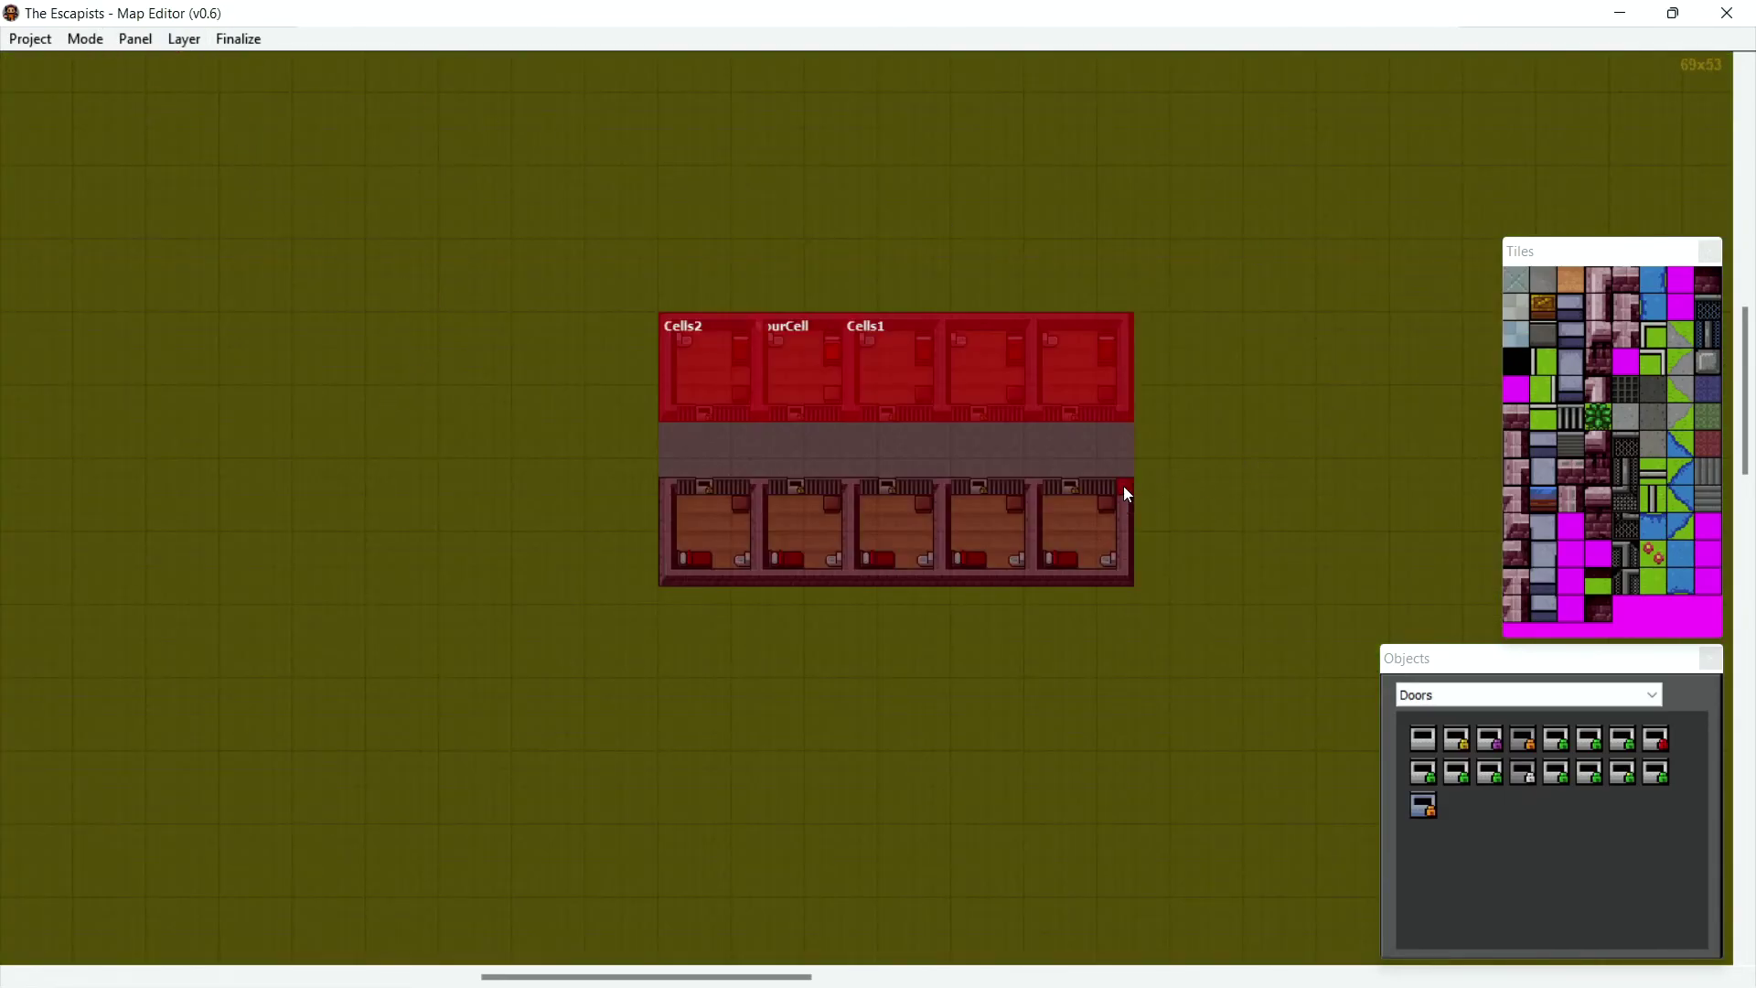
left_click_drag(1141, 485, 671, 582)
left_click(732, 602)
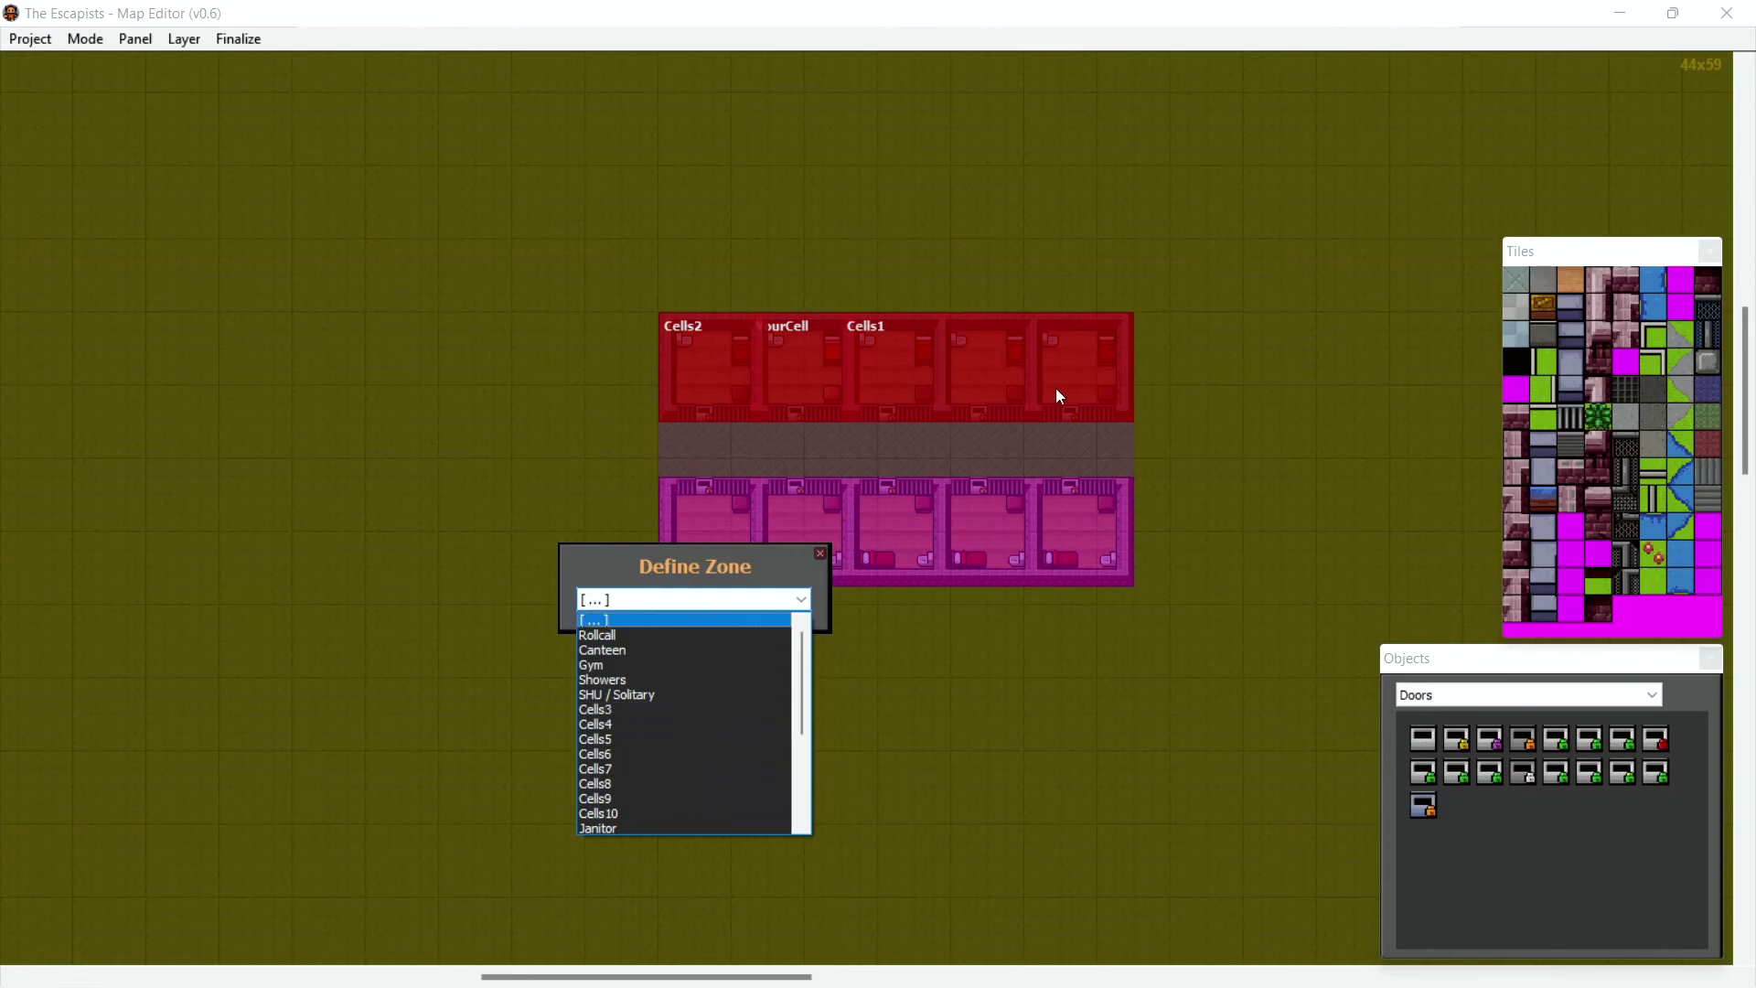
left_click(618, 709)
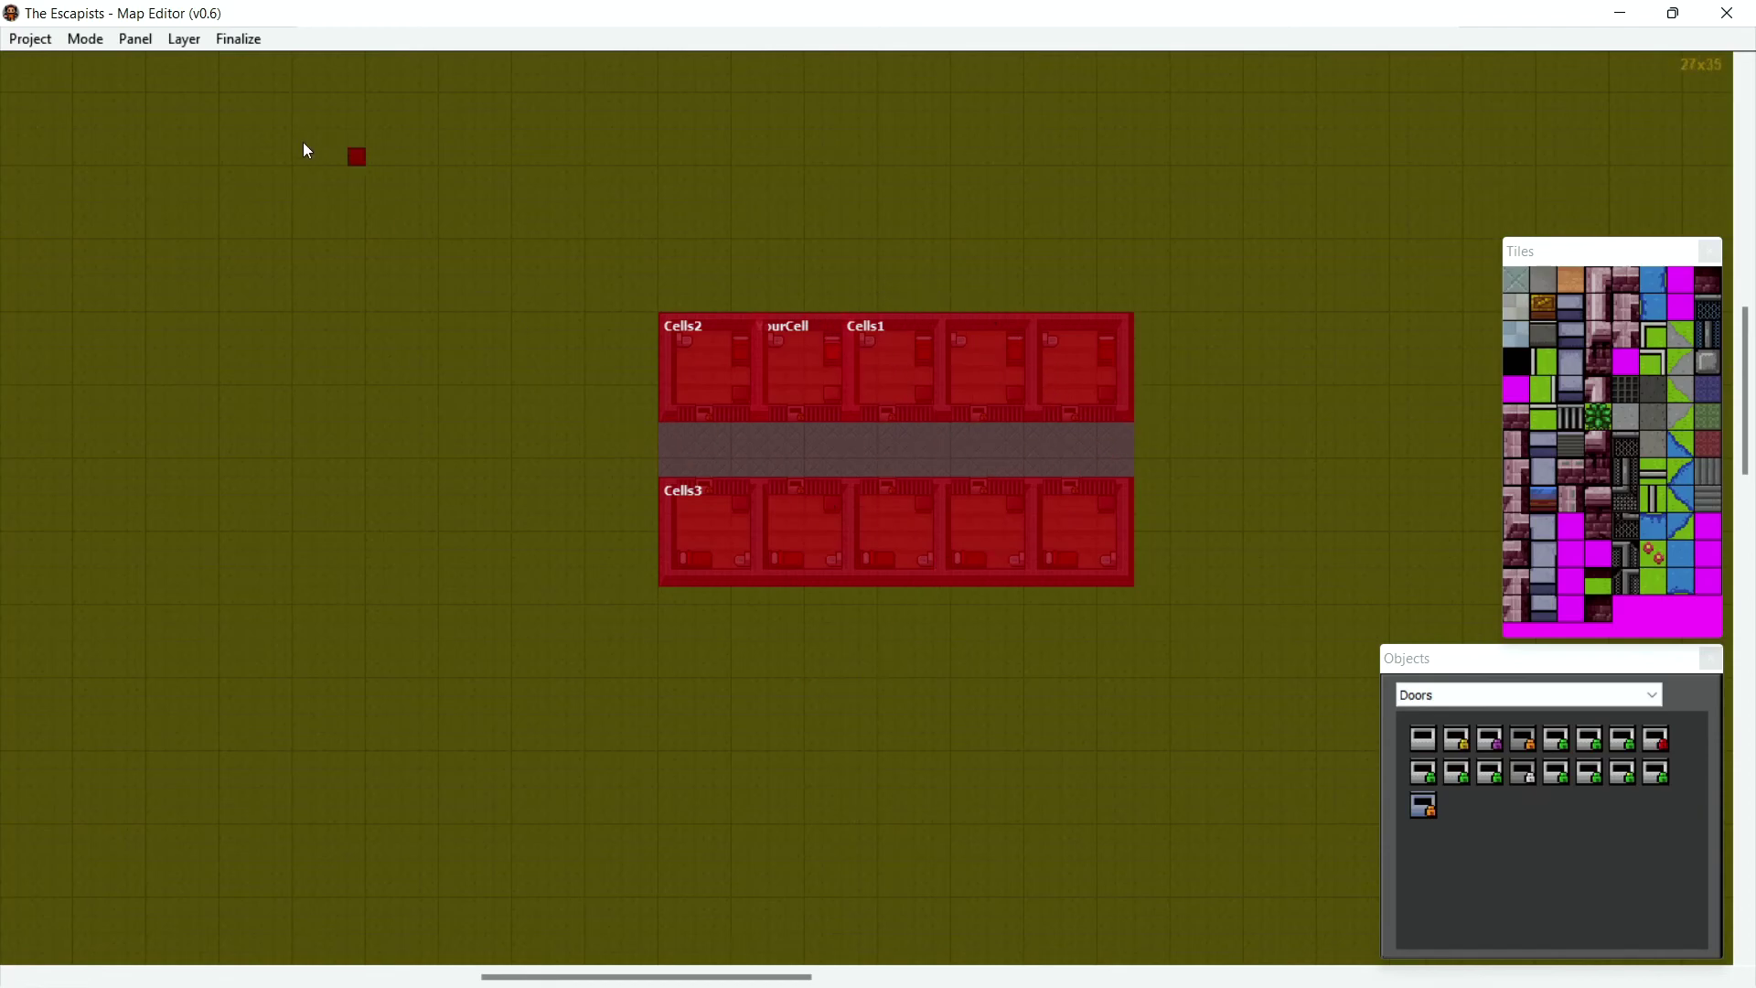
left_click(184, 38)
left_click(206, 89)
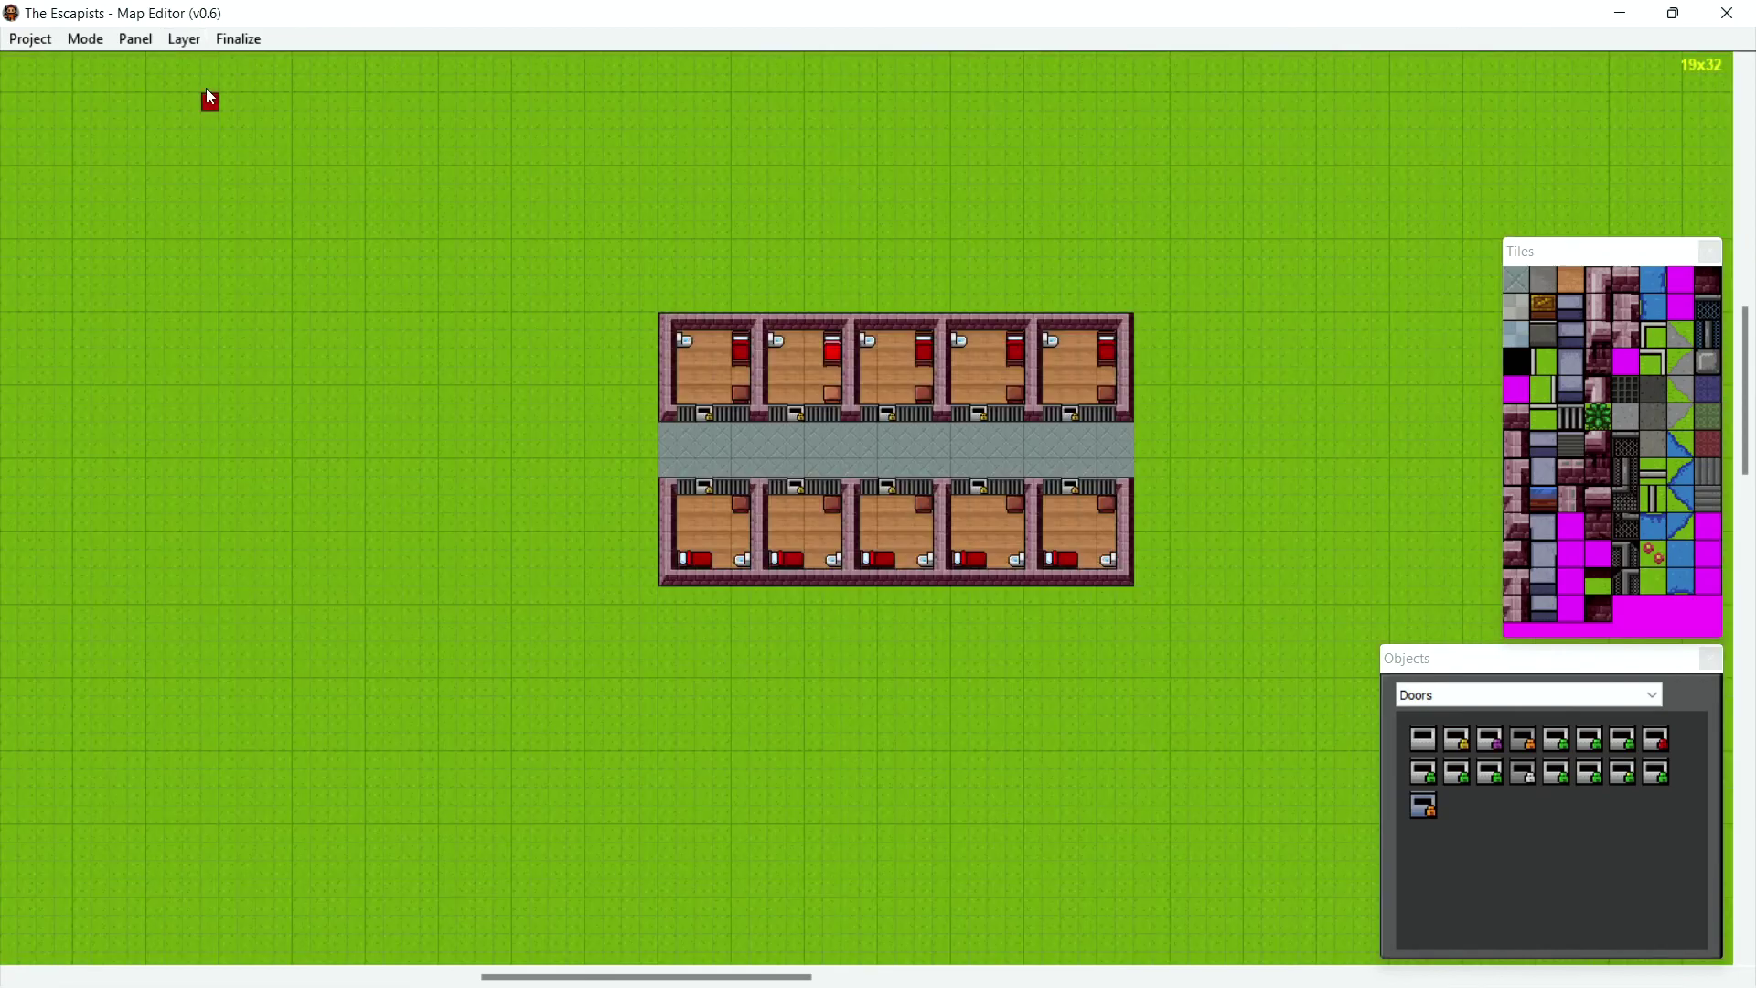